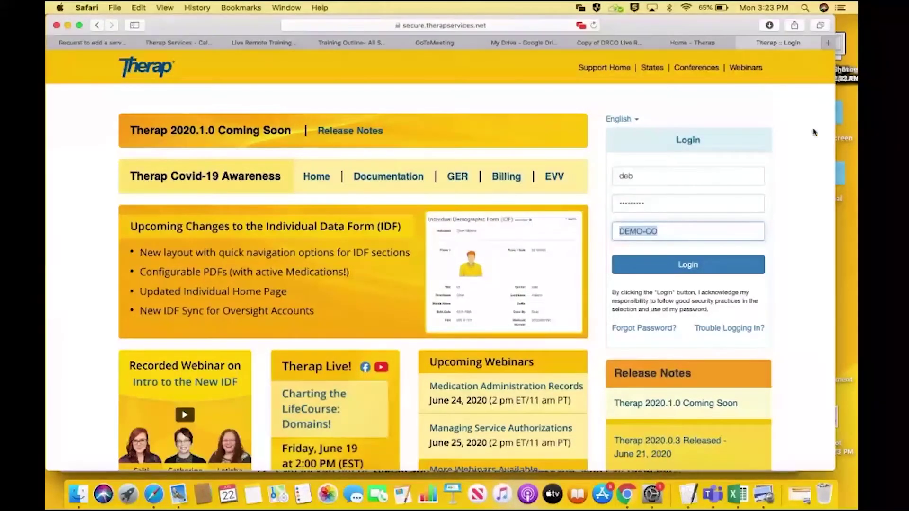
After the first login attempt fails, return to the login form and re-enter the username and password
left_click(694, 272)
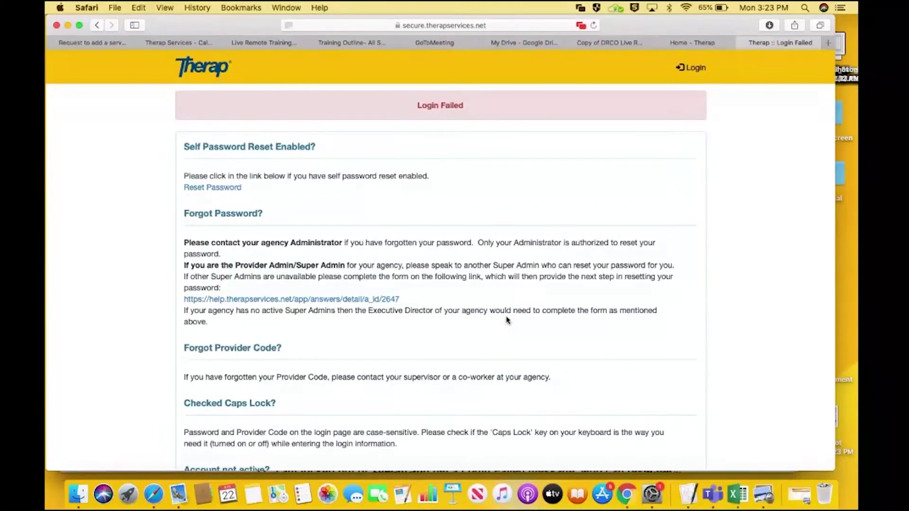
left_click(692, 68)
type("deb")
key("Tab")
type("••••••••")
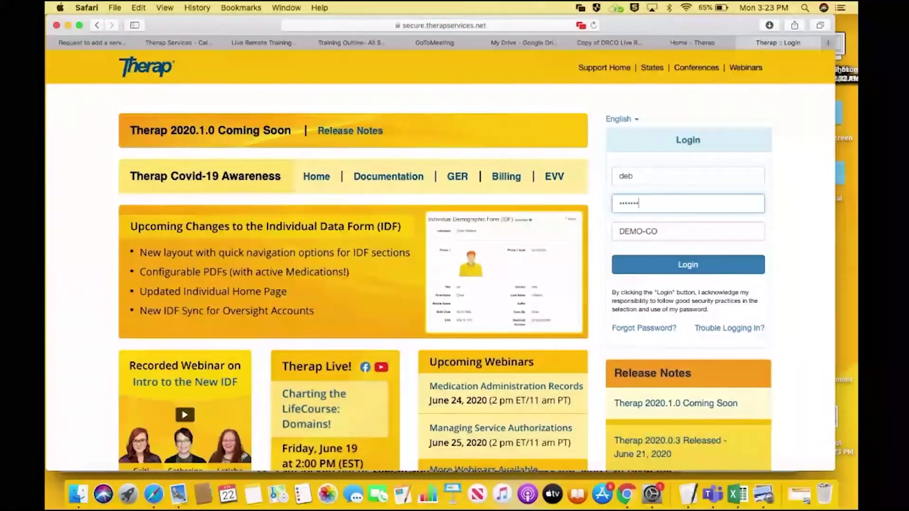
Sign in, accept the DRCO HIPAA acknowledgement, and open the To Do modules on the dashboard
left_click(713, 265)
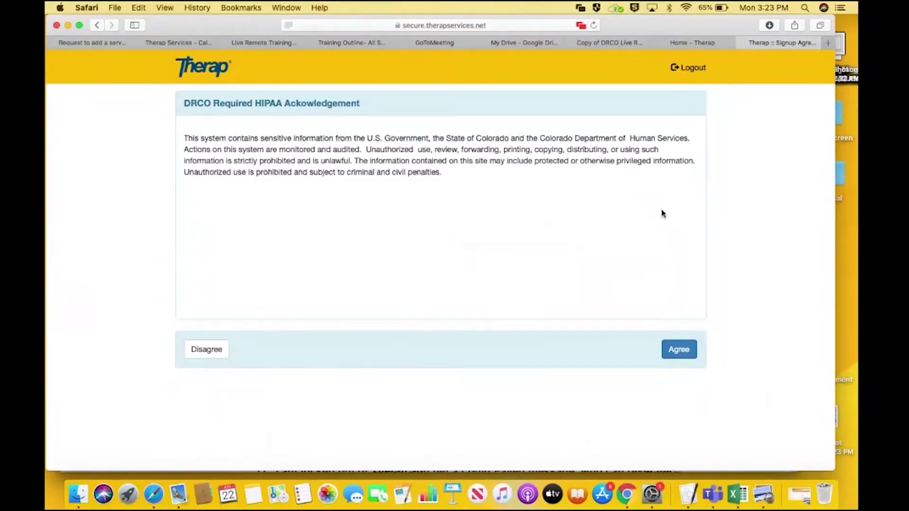
left_click(680, 350)
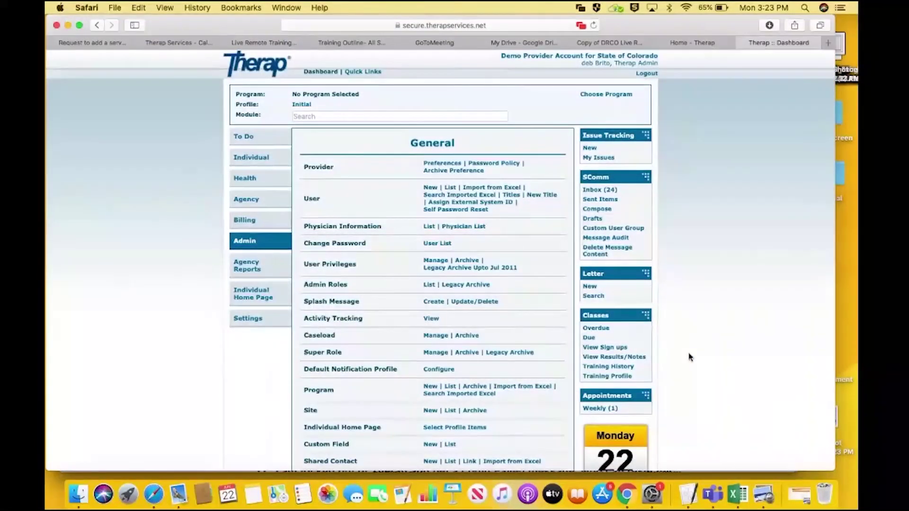
left_click(250, 138)
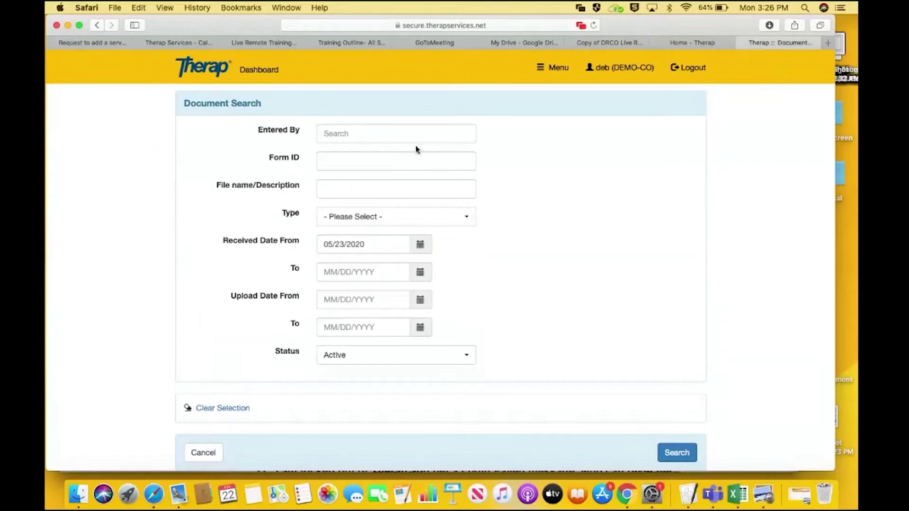
Run the Document Search to list the active DRCO training and guideline PDFs
left_click(676, 453)
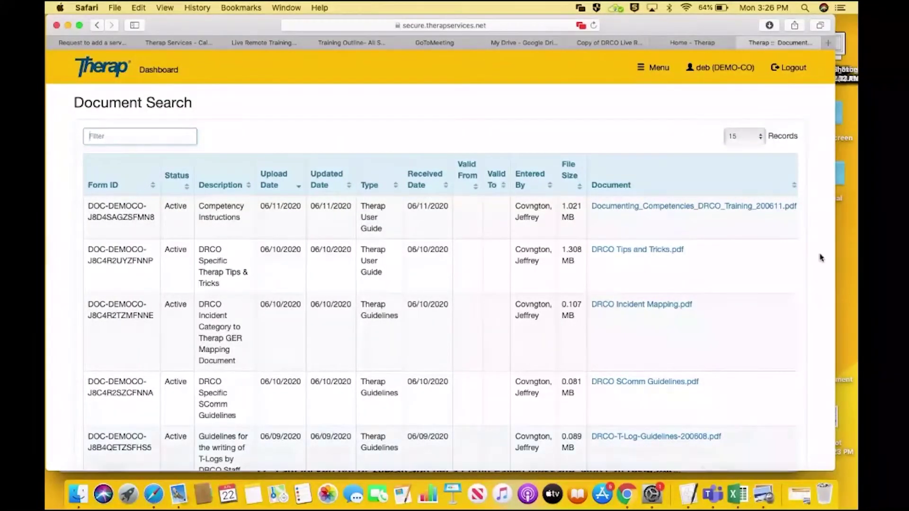
View the Documenting Competencies, Tips and Tricks, T-Log Guidelines and Incident Mapping PDFs in Preview, minimizing each afterward
left_click(726, 208)
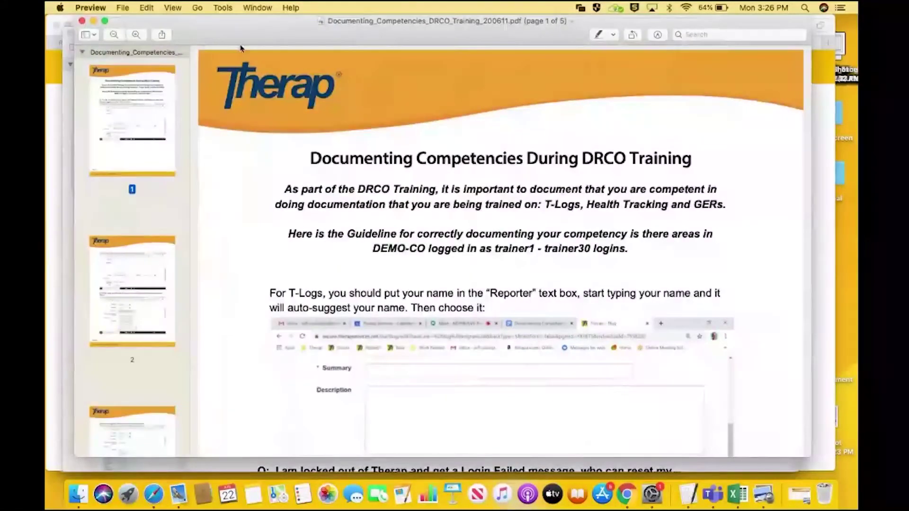
left_click(93, 20)
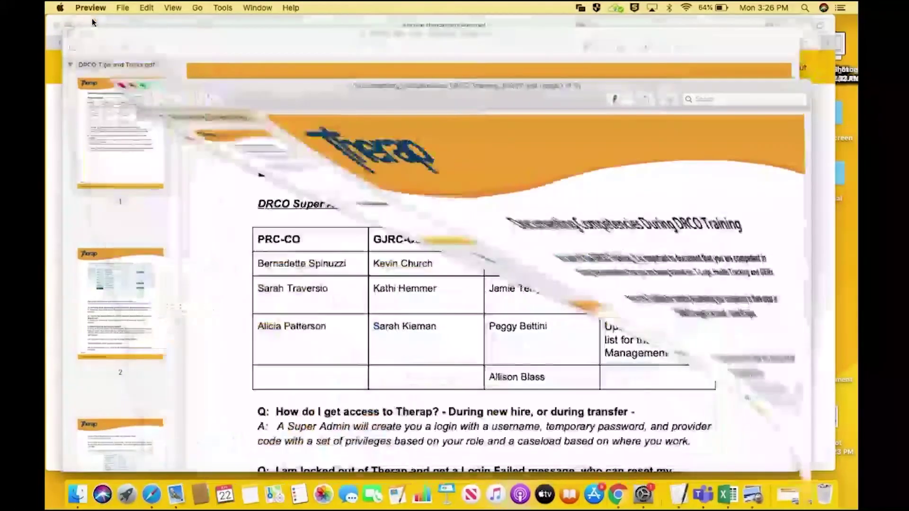
left_click(81, 34)
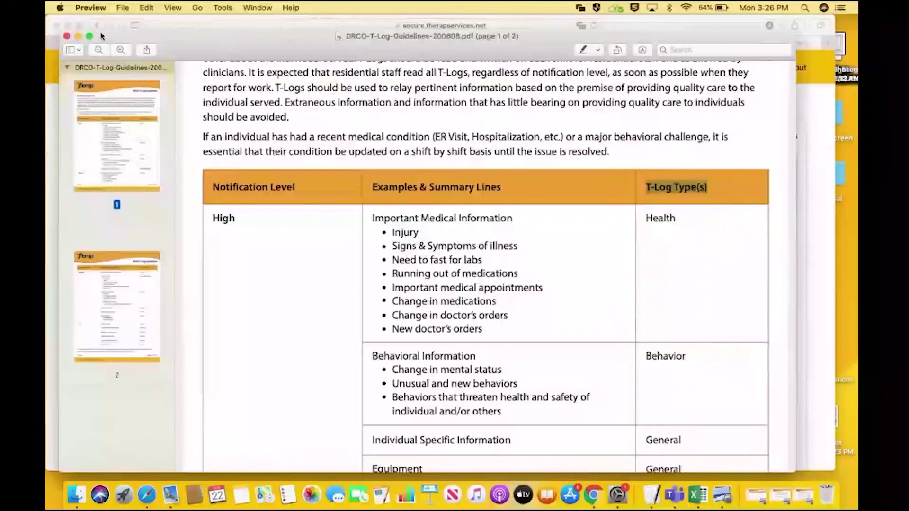
left_click(78, 37)
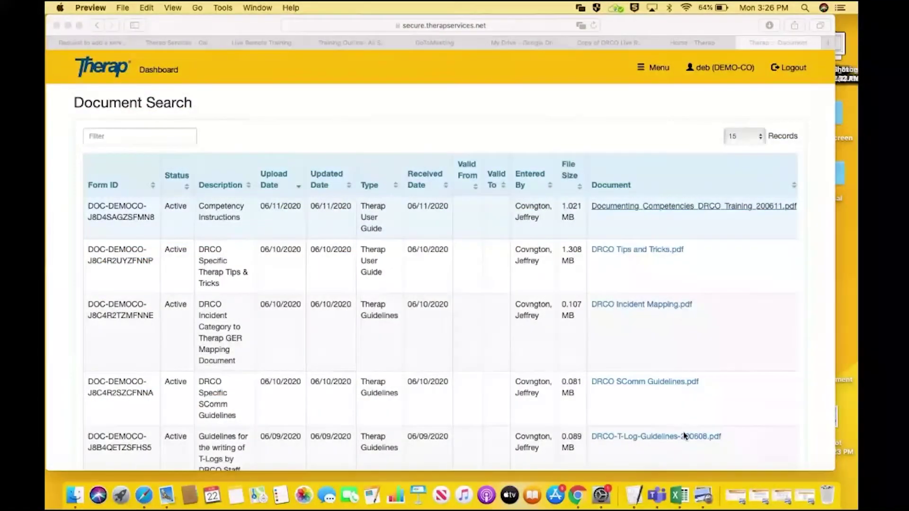
left_click(658, 305)
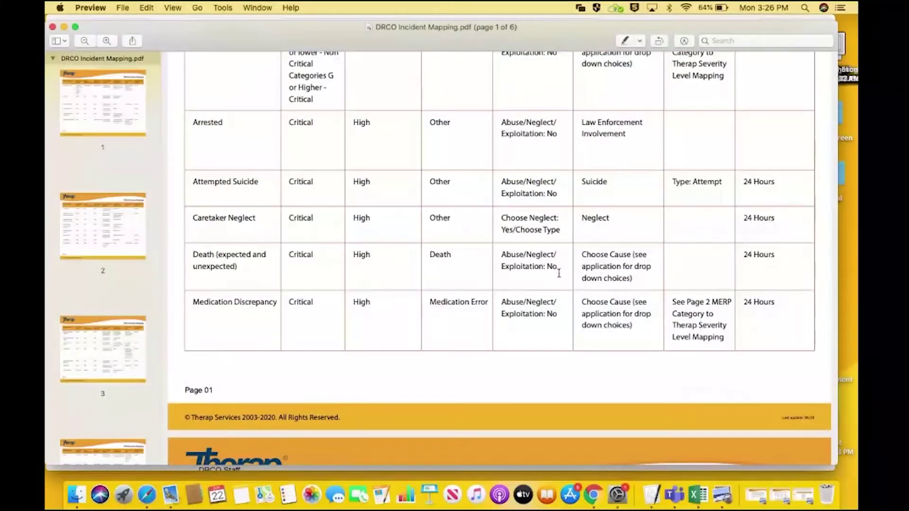
left_click(63, 28)
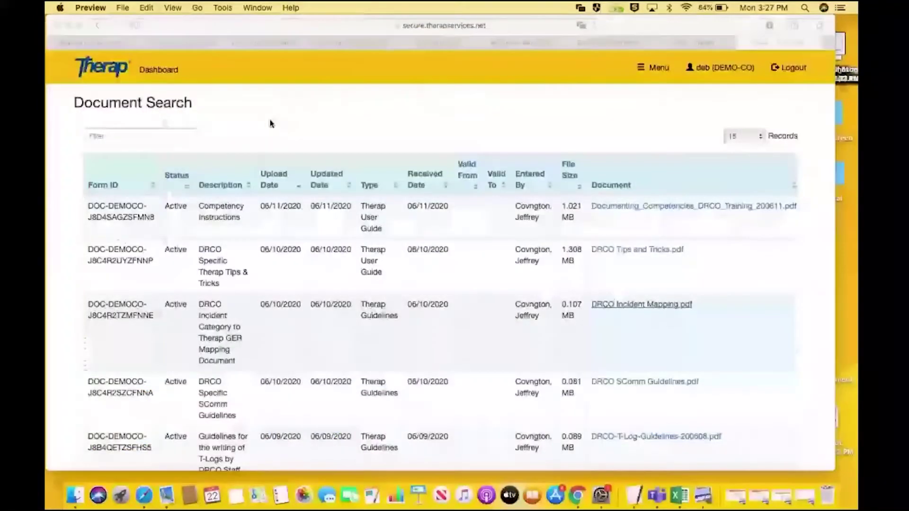
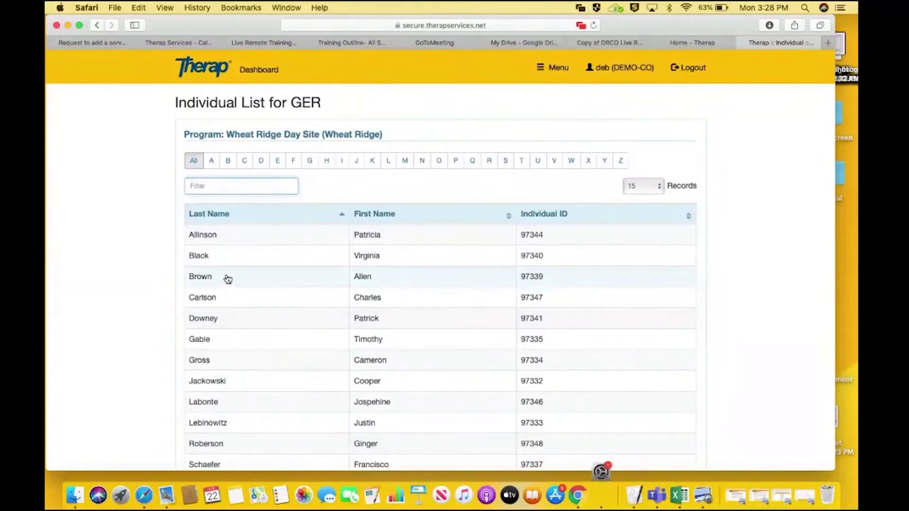
Start a new GER for the fifth-row individual, whose Basic Information form shows Wheat Ridge Day Site and 06/22/2020
left_click(212, 322)
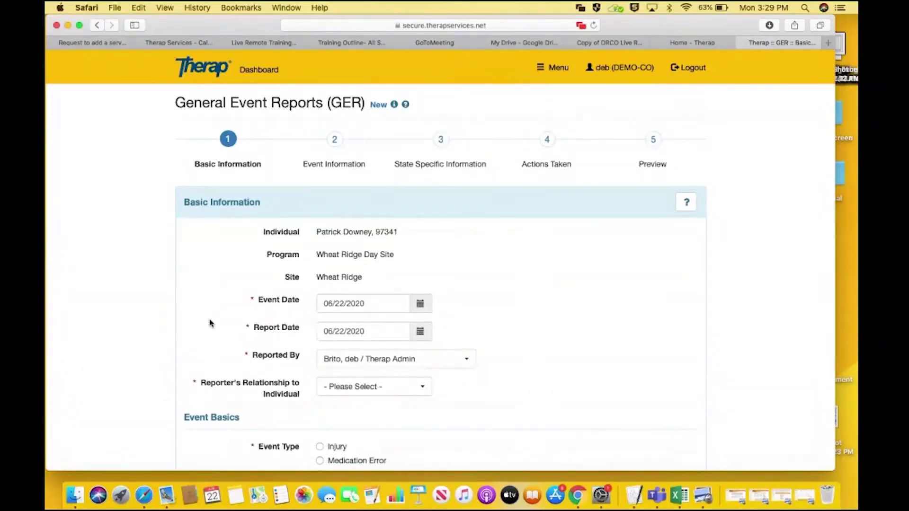
scroll(211, 323, "down", 3)
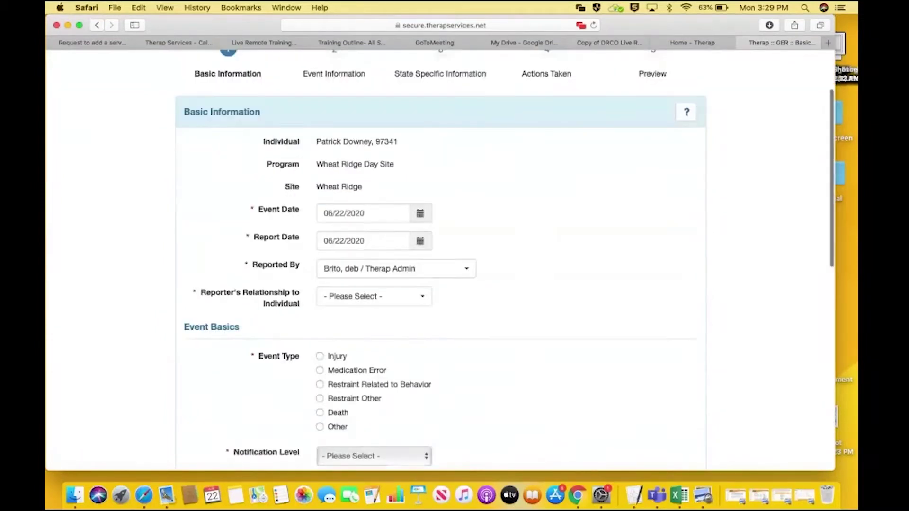
scroll(440, 260, "down", 2)
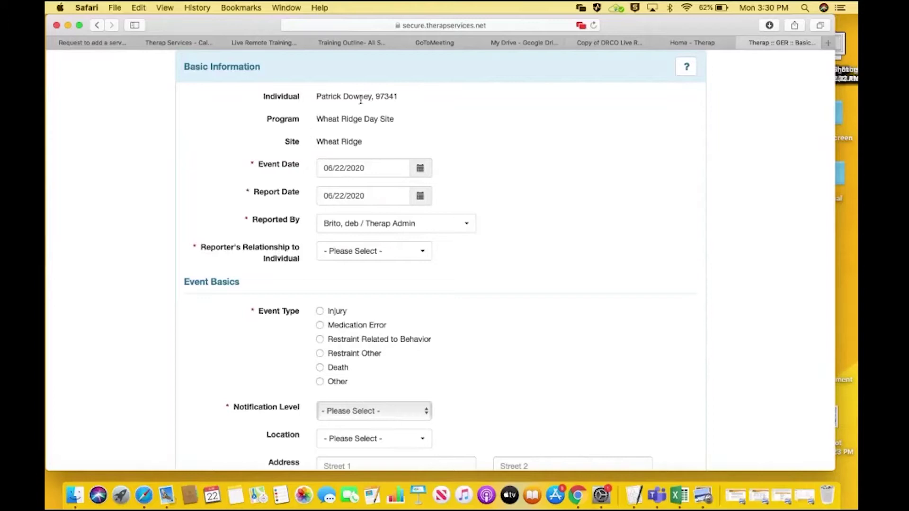
left_click_drag(250, 24, 258, 92)
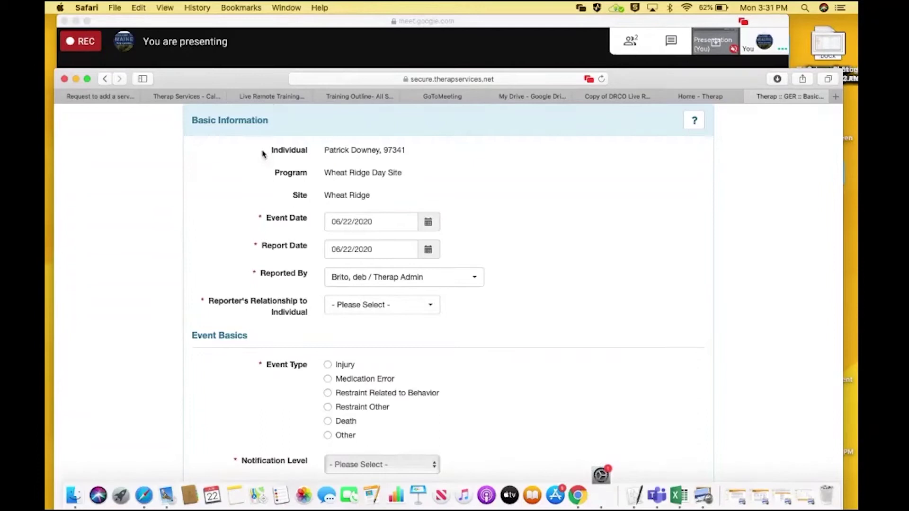
Set Reported By to Other and enter the reporter's name in the If Other field
left_click(429, 283)
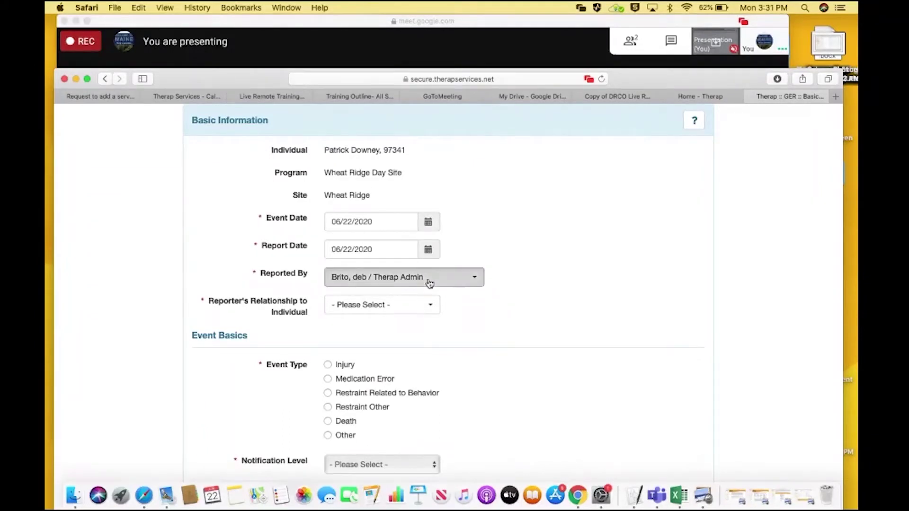
type("oth")
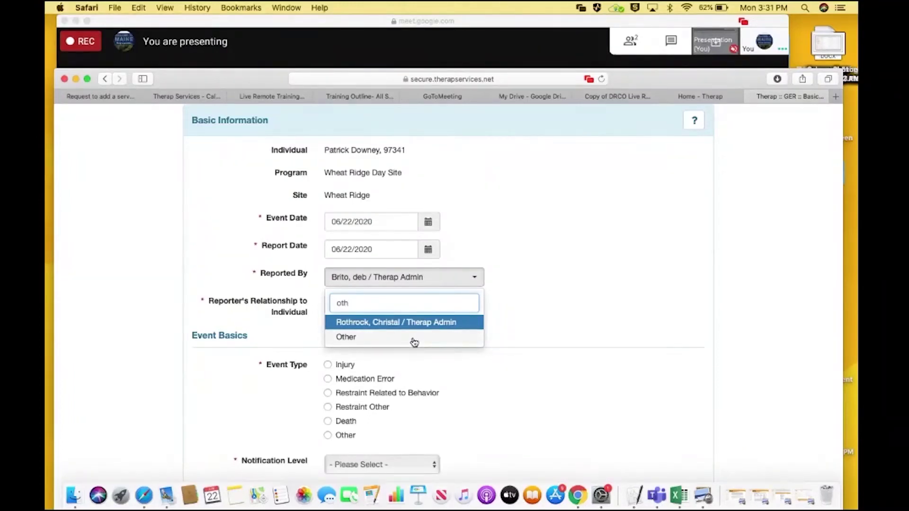
left_click(414, 339)
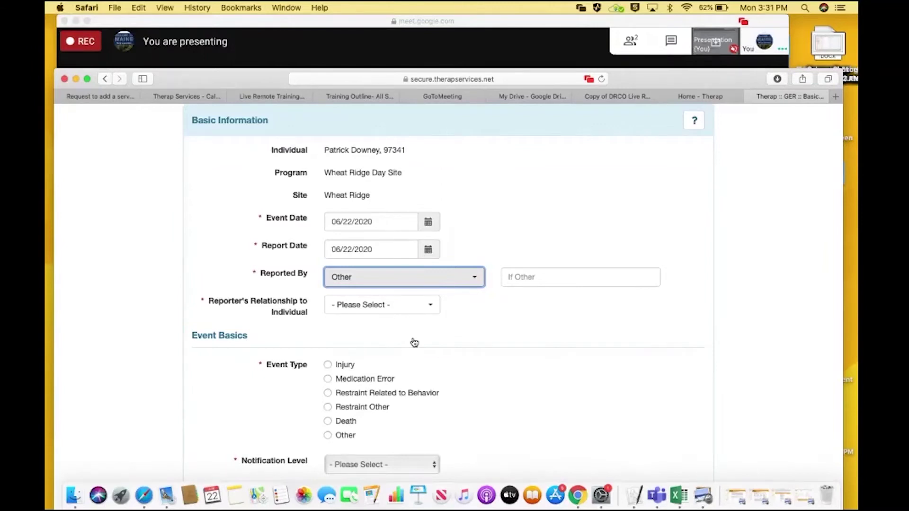
left_click(535, 277)
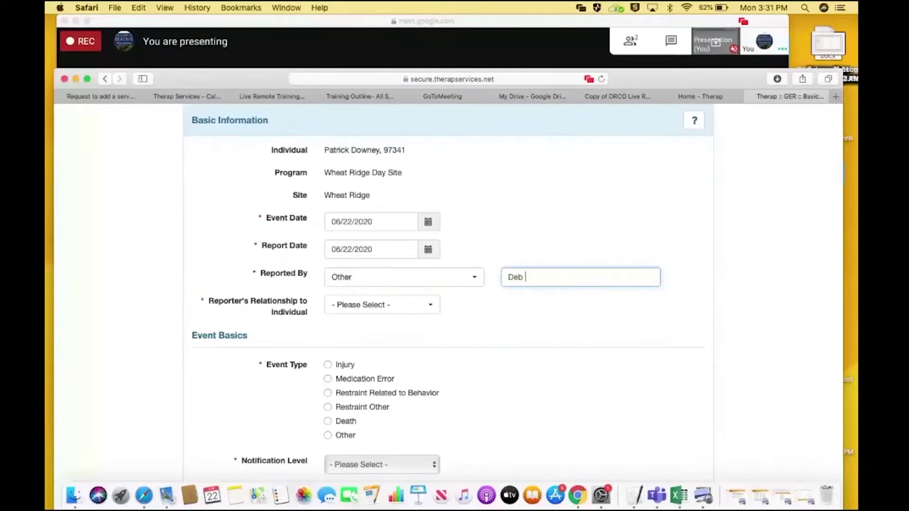
left_click(511, 312)
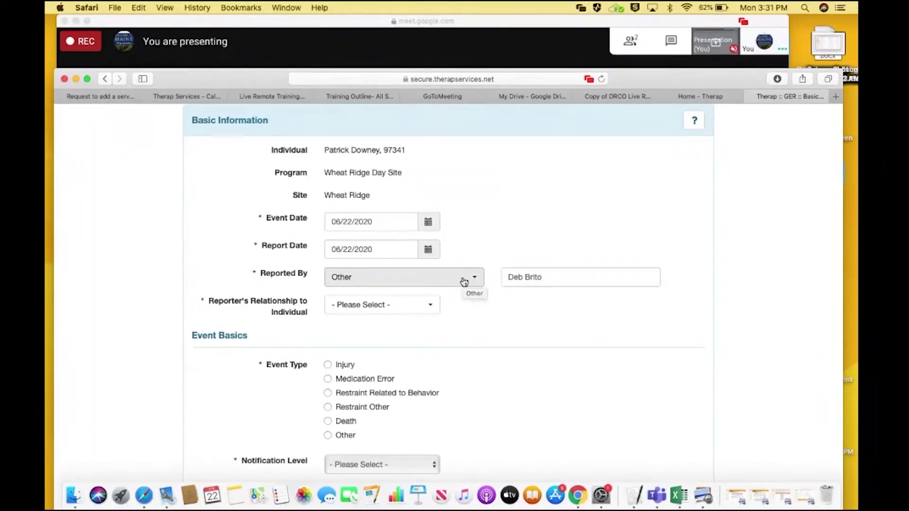
Set the Reporter's Relationship to Staff
left_click(430, 309)
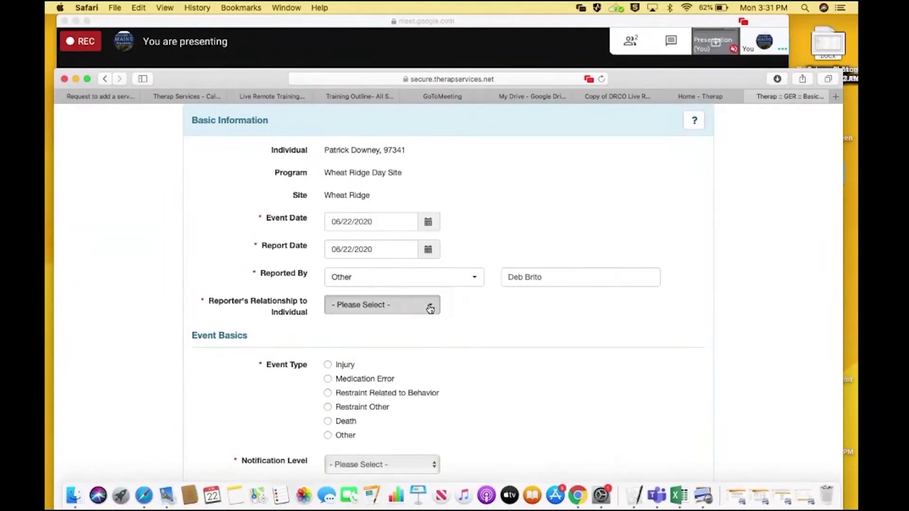
left_click(406, 384)
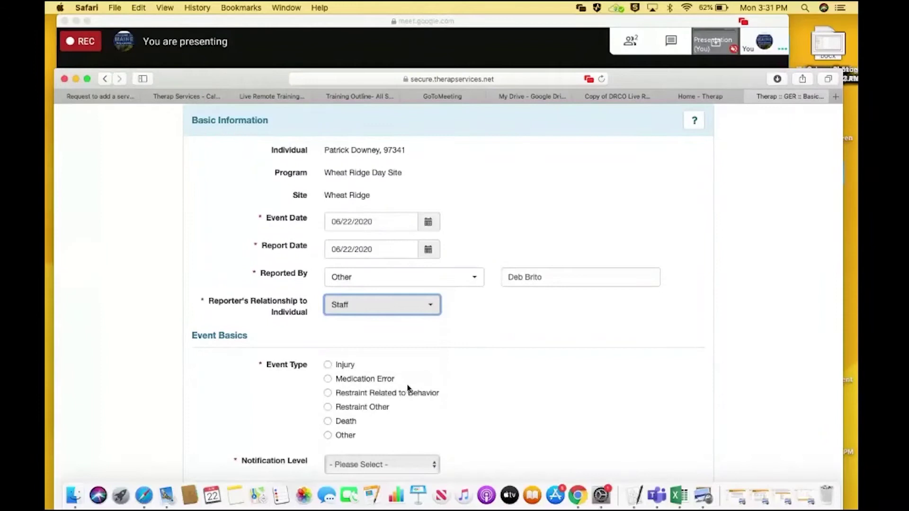
left_click(732, 273)
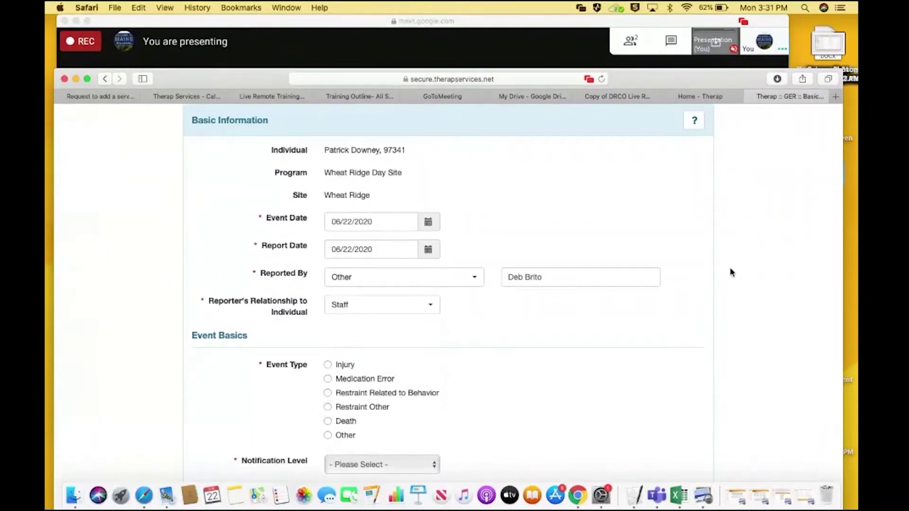
scroll(732, 272, "down", 5)
Restore the minimized DRCO Incident Mapping.pdf from the Dock in Preview
scroll(517, 293, "down", 2)
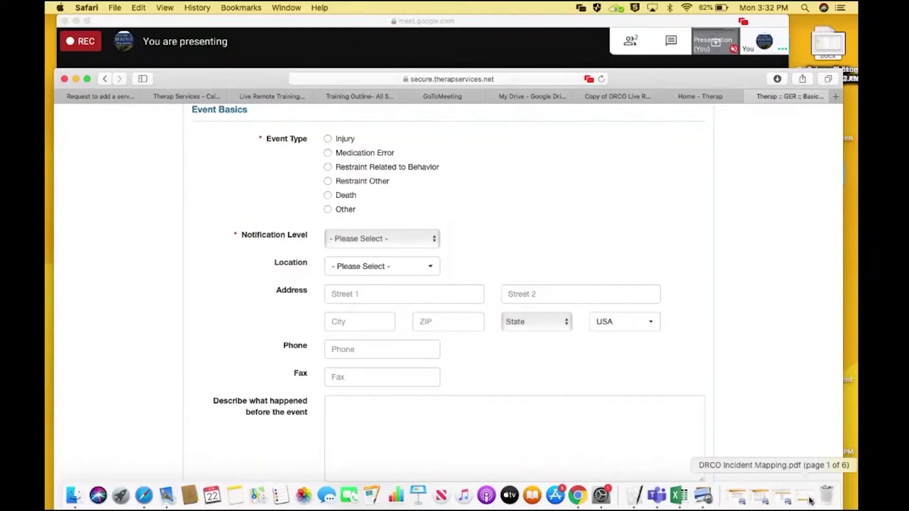
left_click(810, 501)
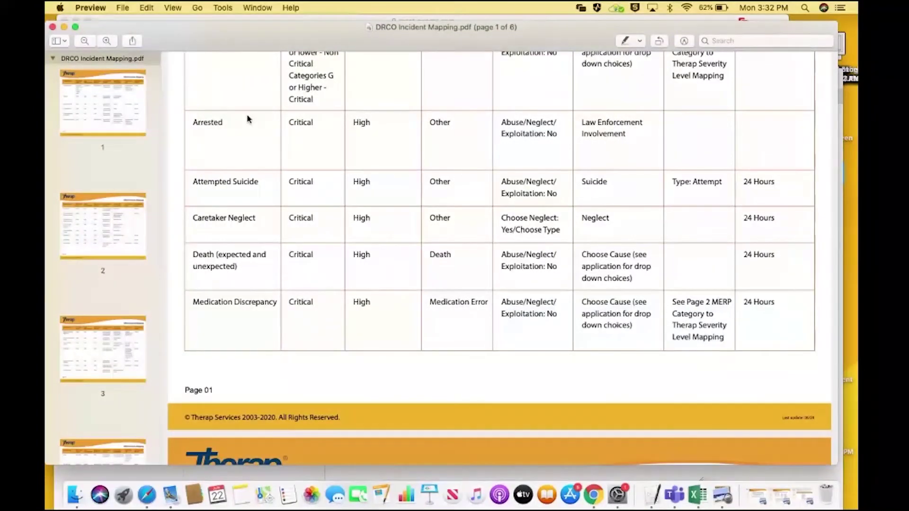
Scroll to page 2 of the Incident Mapping PDF, covering Exploitation through Physical Abuse
scroll(247, 118, "up", 3)
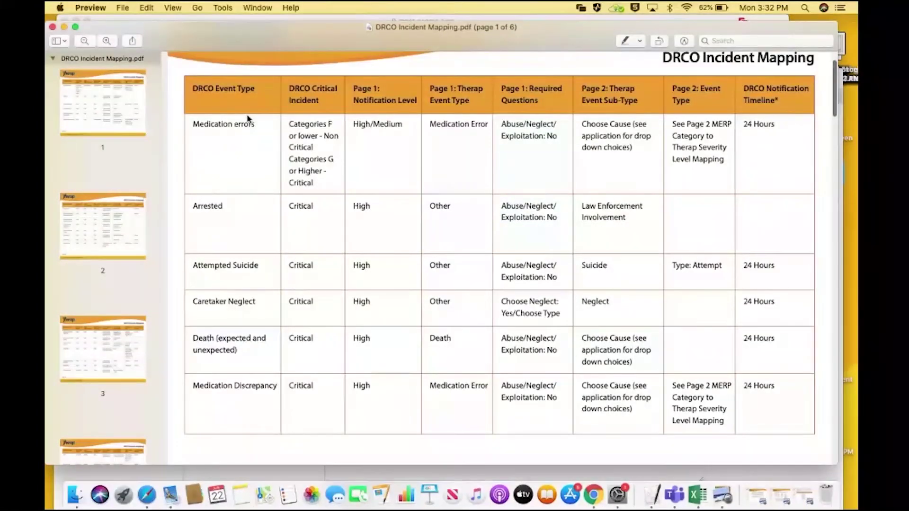
scroll(247, 118, "up", 2)
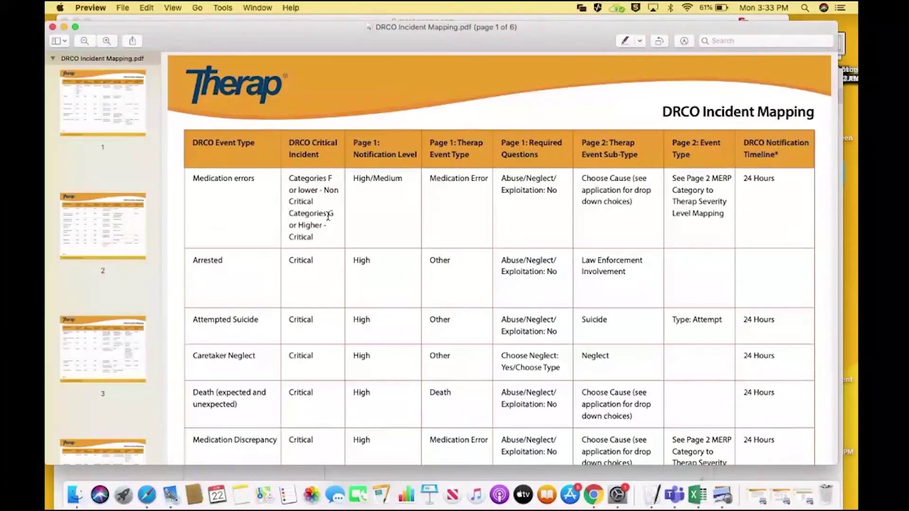
scroll(328, 217, "down", 2)
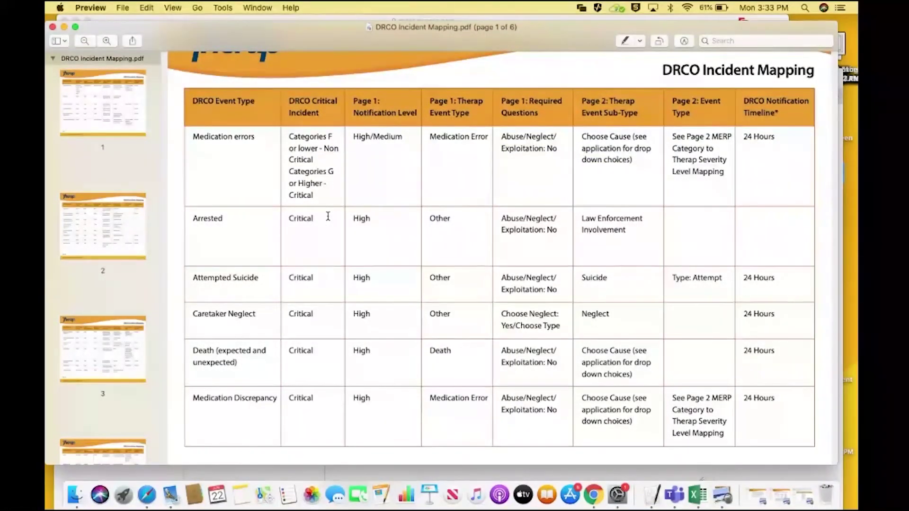
scroll(327, 217, "down", 2)
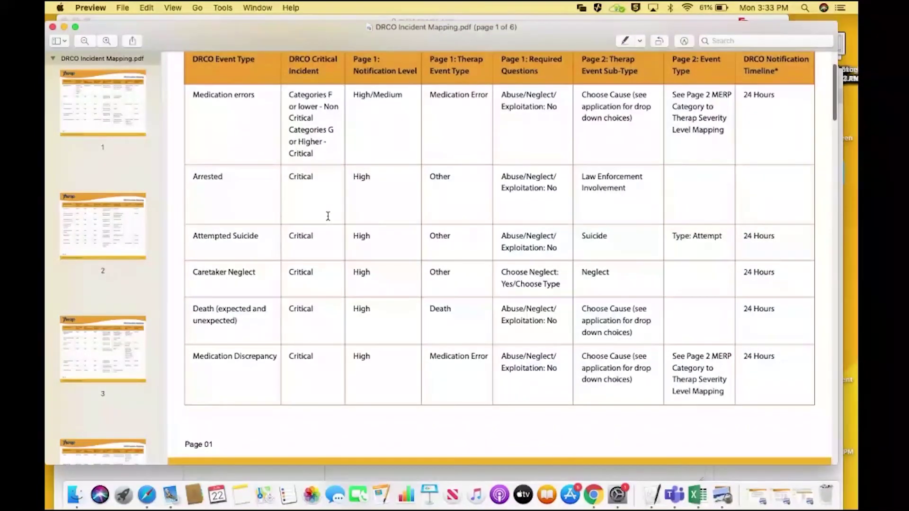
scroll(328, 217, "down", 5)
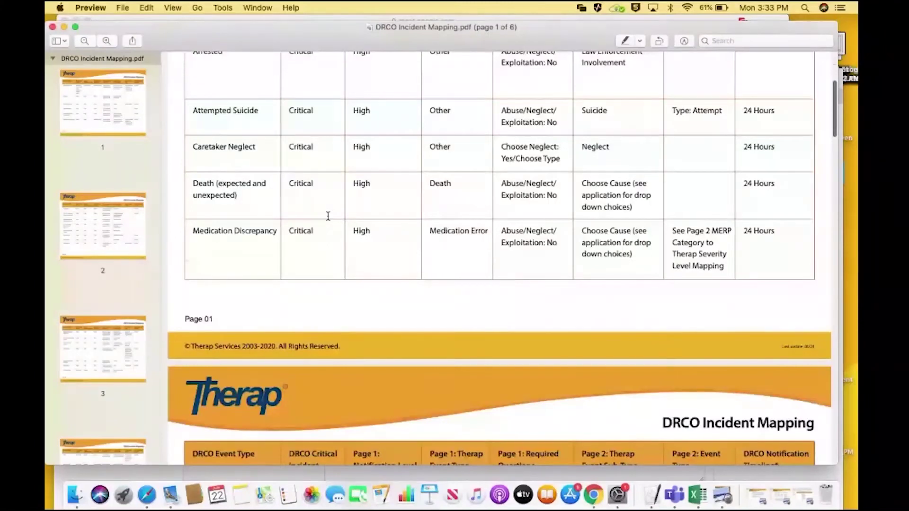
scroll(328, 217, "down", 10)
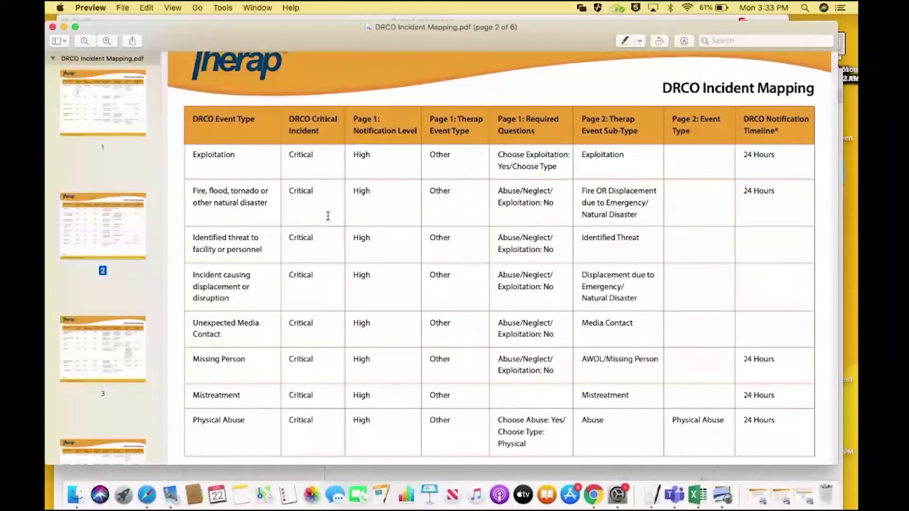
Read through the incident mapping tables on pages 3, 4 and 5
scroll(328, 216, "down", 2)
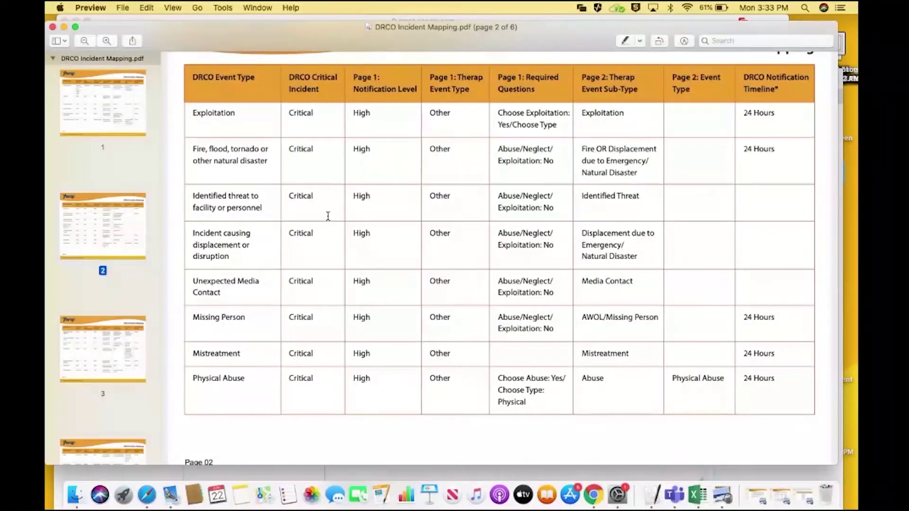
scroll(328, 216, "down", 4)
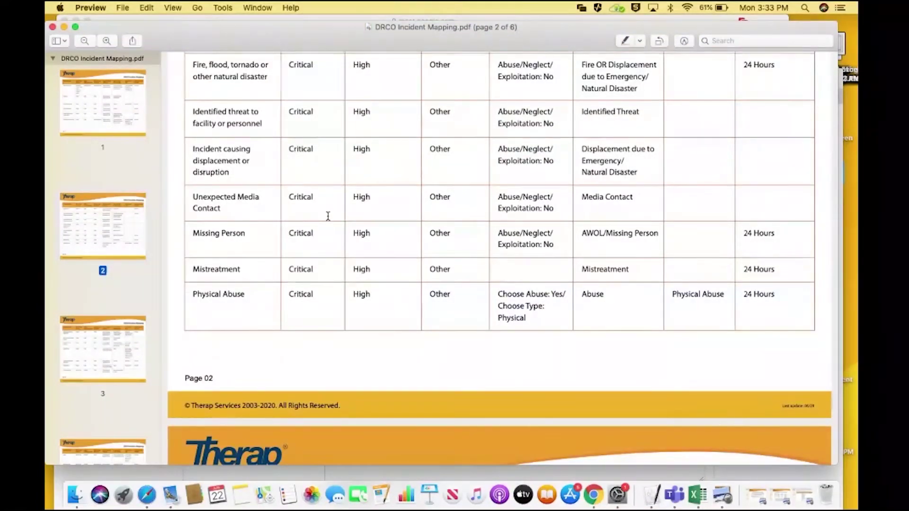
scroll(328, 216, "down", 10)
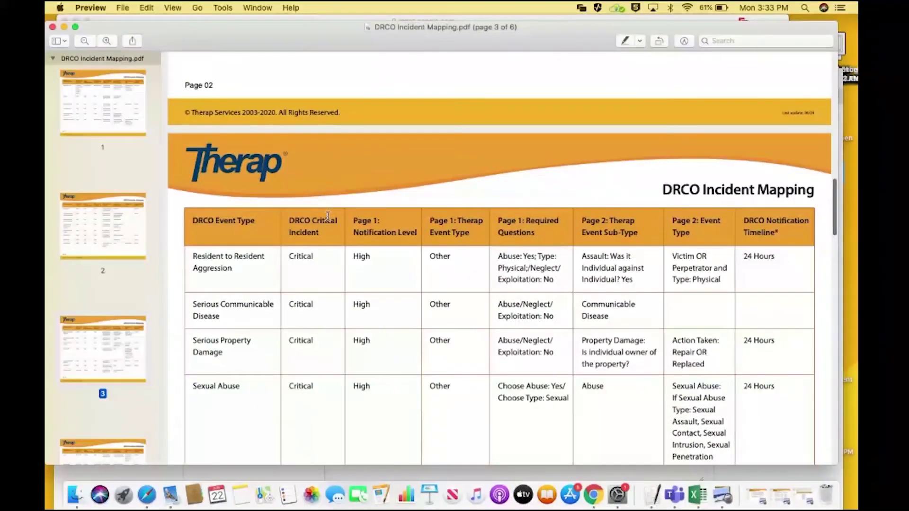
scroll(328, 216, "down", 5)
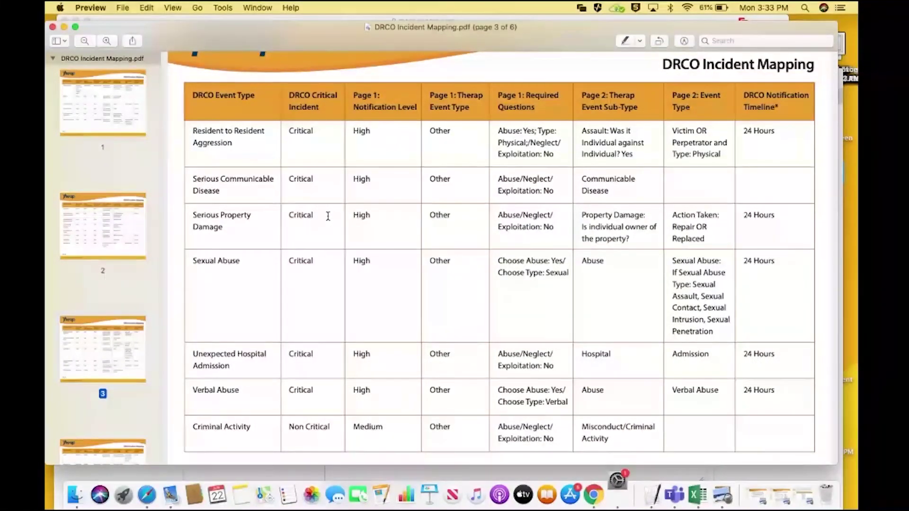
scroll(328, 216, "down", 2)
scroll(328, 215, "down", 8)
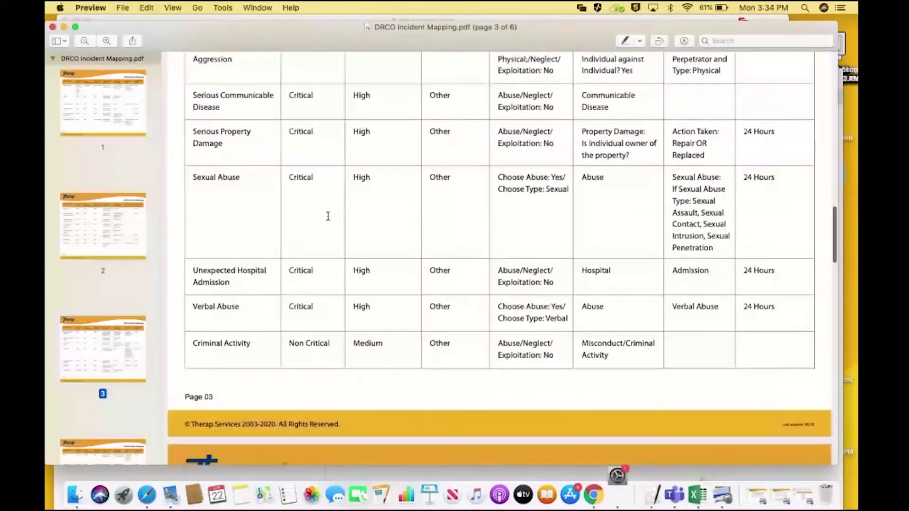
scroll(327, 216, "down", 8)
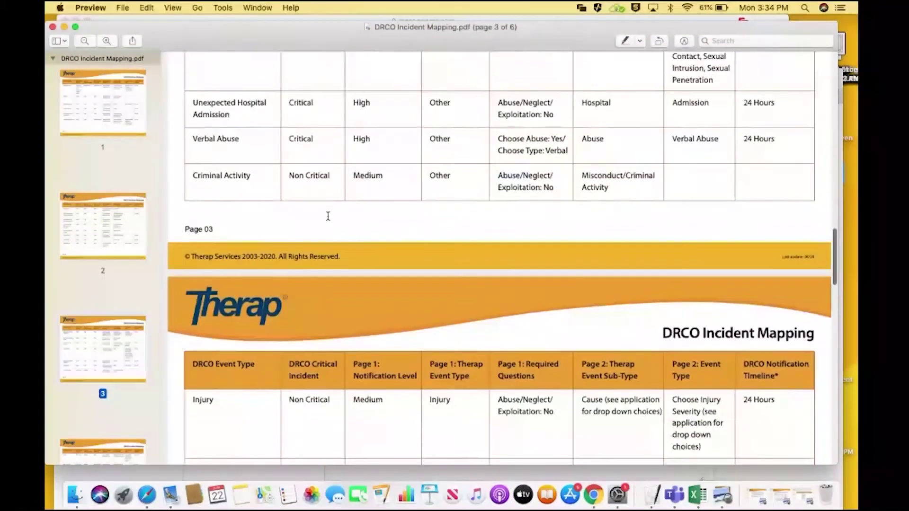
scroll(327, 216, "down", 2)
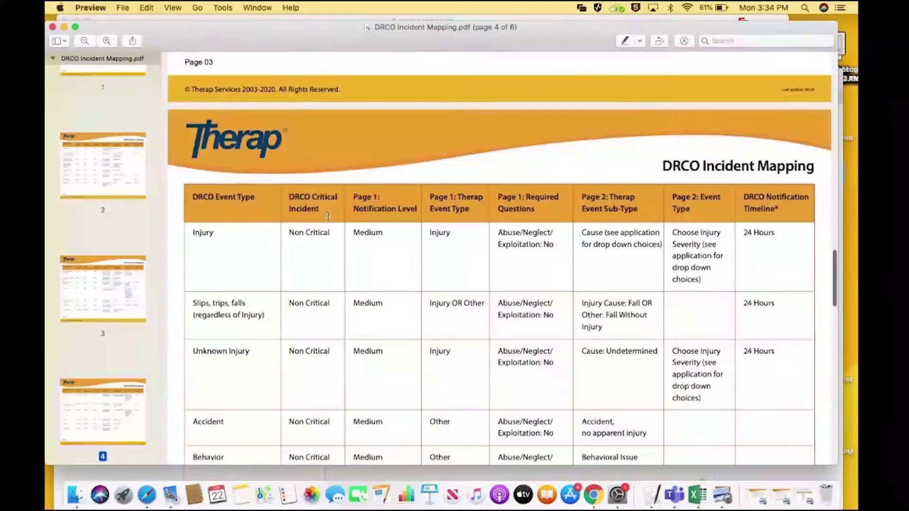
scroll(327, 216, "down", 2)
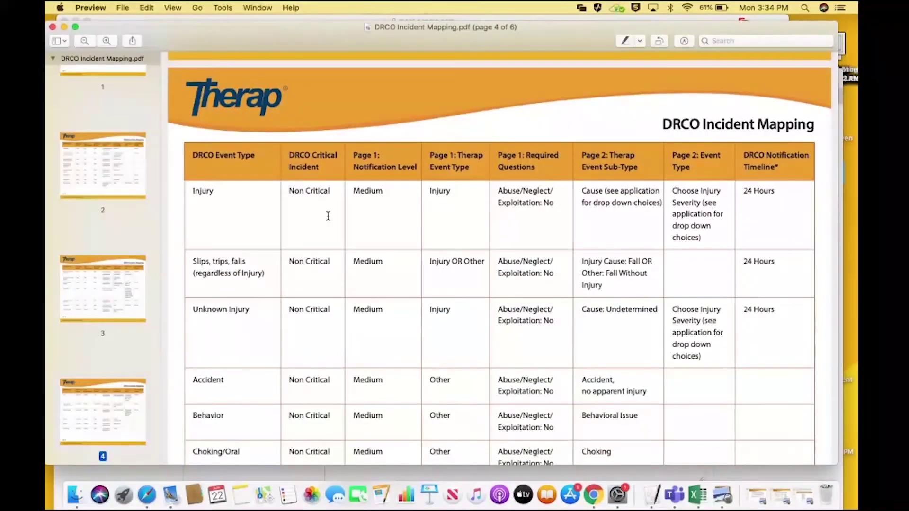
scroll(327, 216, "down", 2)
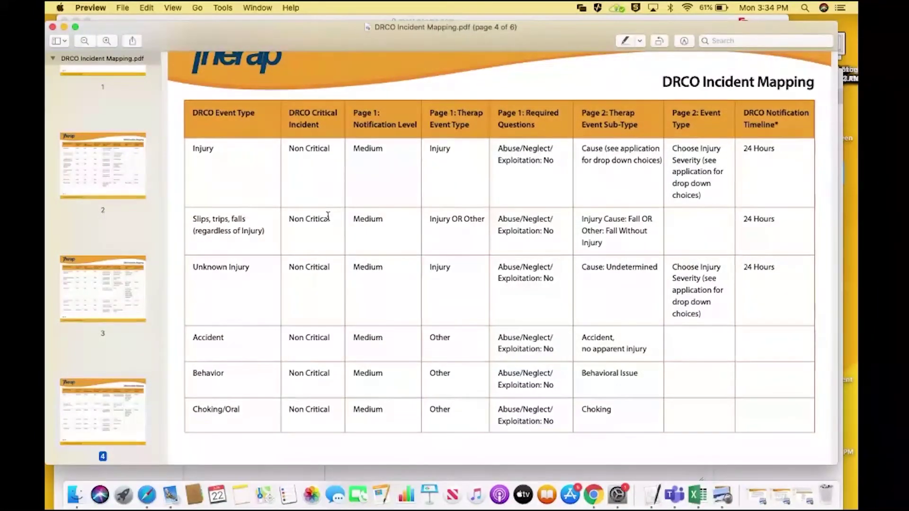
scroll(327, 216, "down", 2)
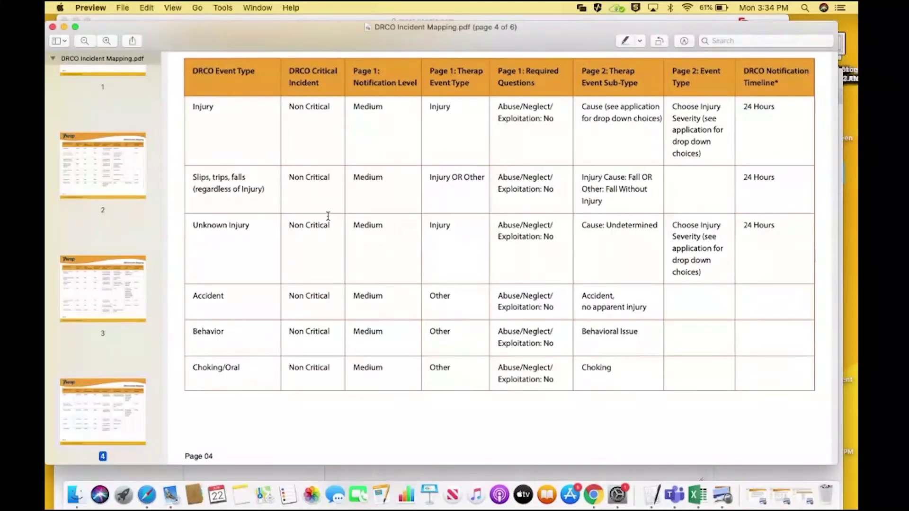
scroll(327, 216, "down", 10)
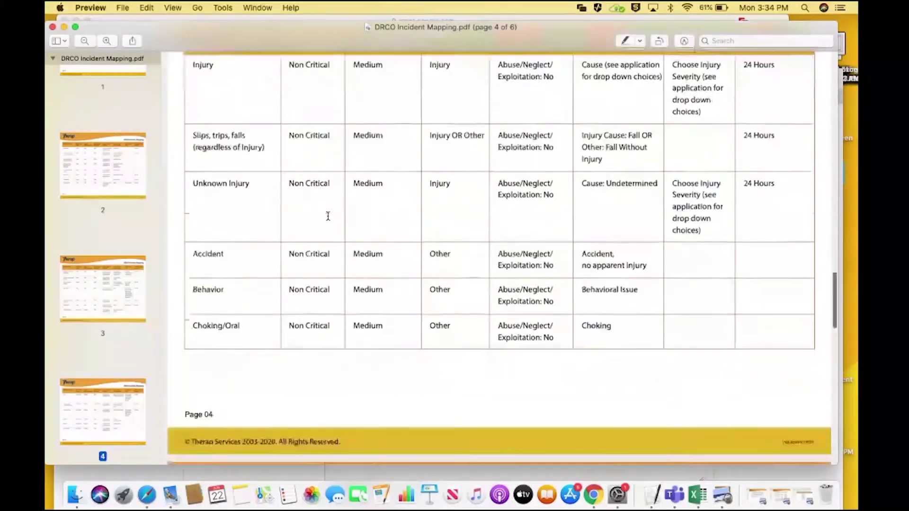
scroll(327, 216, "down", 4)
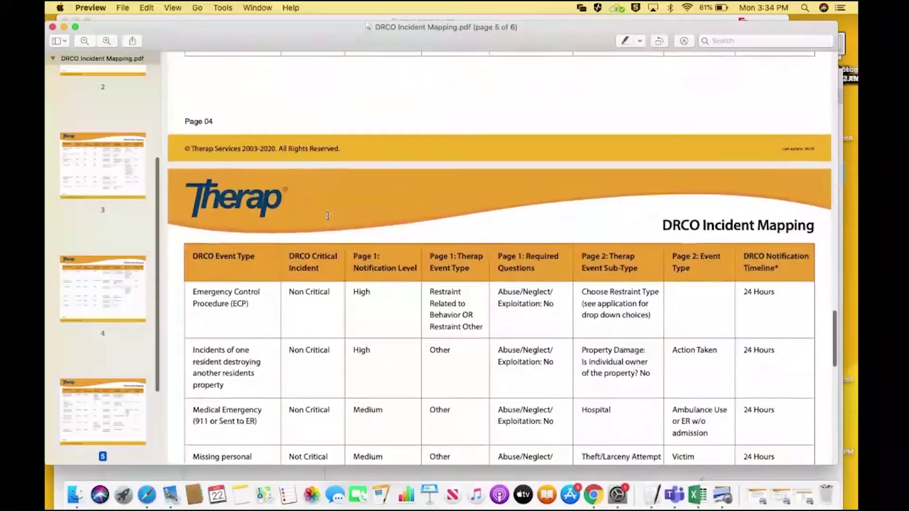
scroll(328, 215, "down", 6)
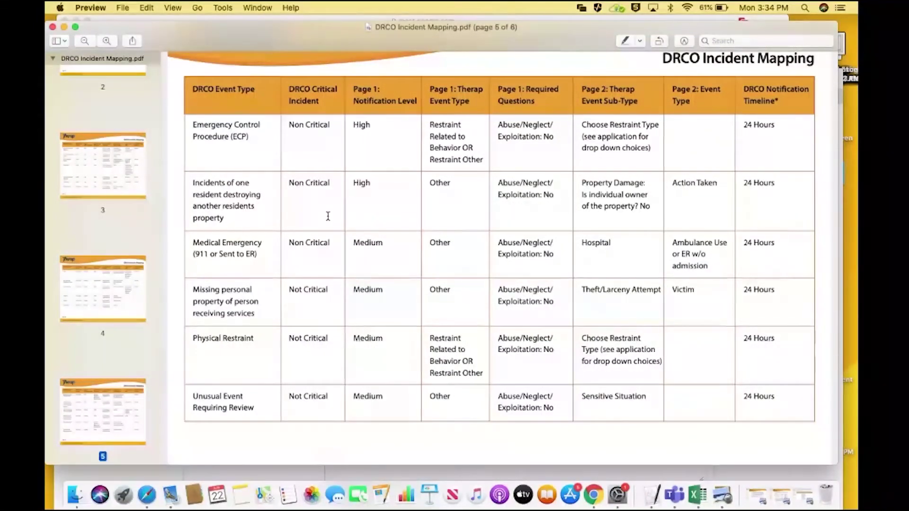
Go back up to page 4's Non Critical table, from Injury to Choking/Oral
scroll(328, 216, "up", 2)
scroll(328, 216, "up", 10)
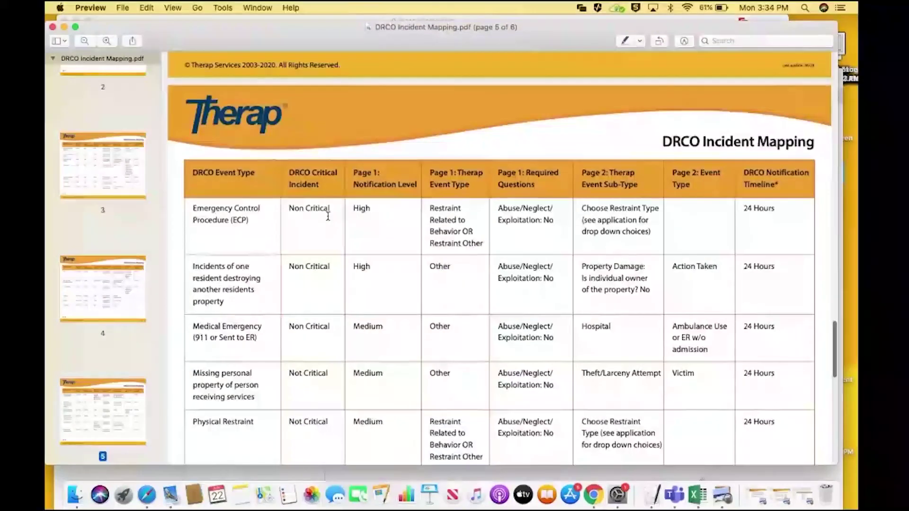
scroll(328, 215, "up", 14)
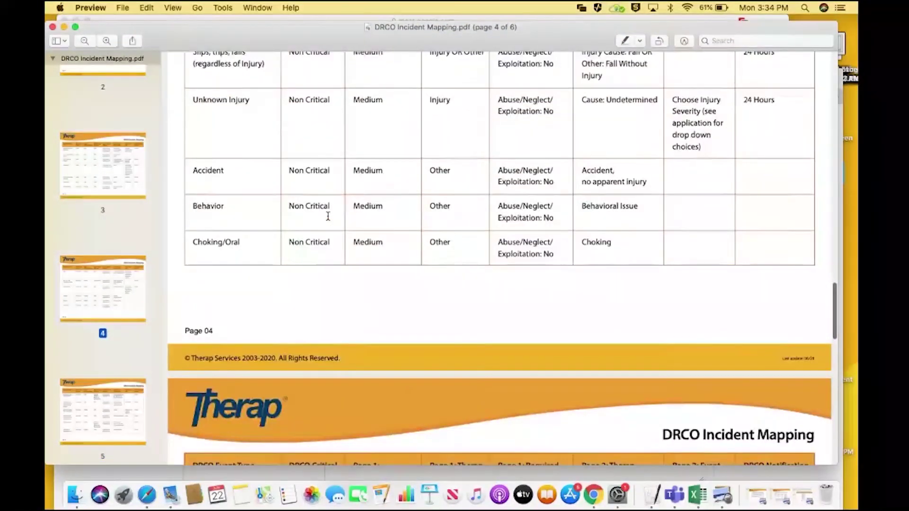
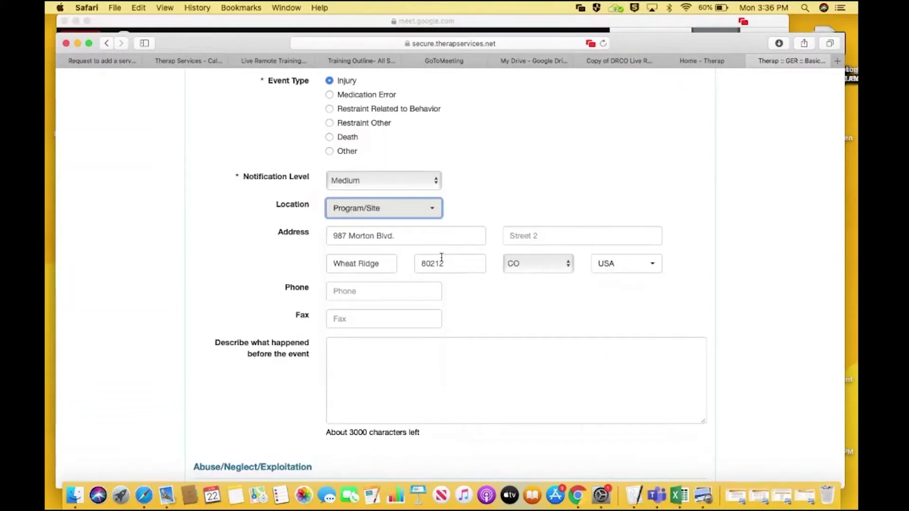
Start the description of what happened before the event
left_click(501, 304)
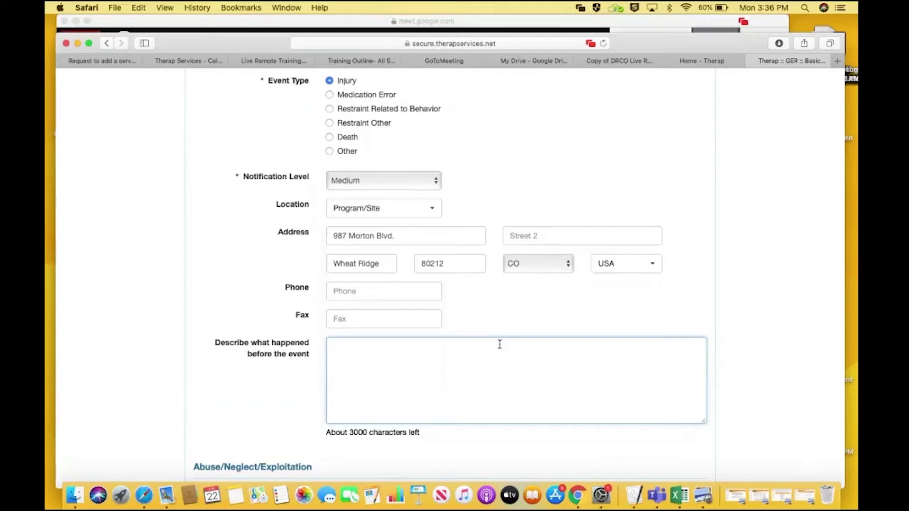
Describe the pre-event: he ran up the stairs, tripped, and took out the bottom shelf
type("Patrick was runni")
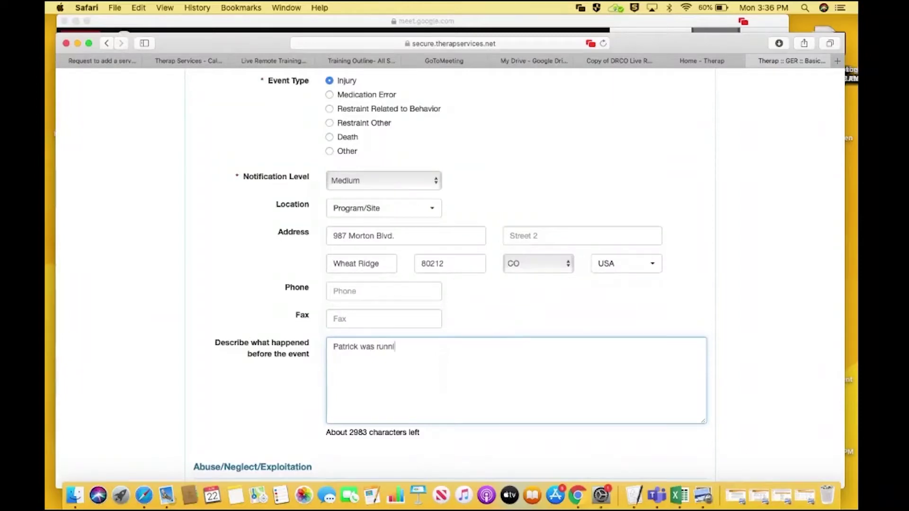
type("ng up the sta")
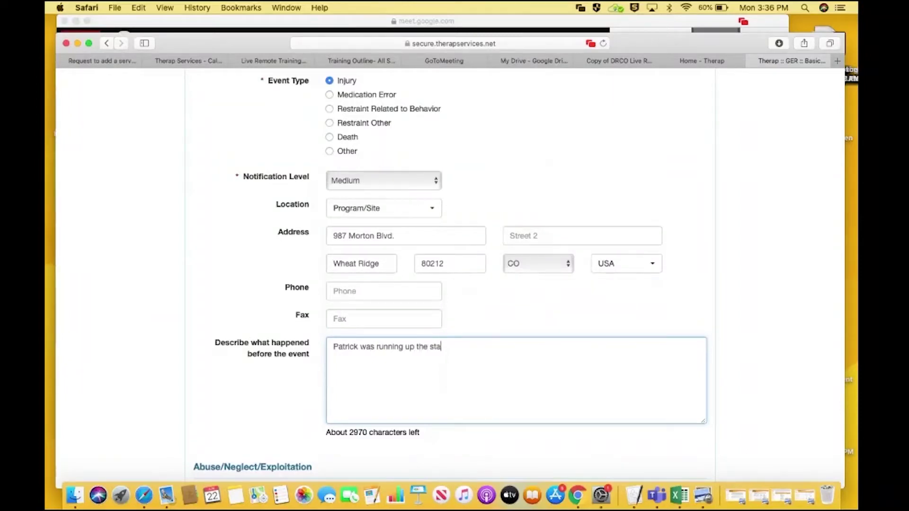
type("irs this morning and f")
key("BackSpace")
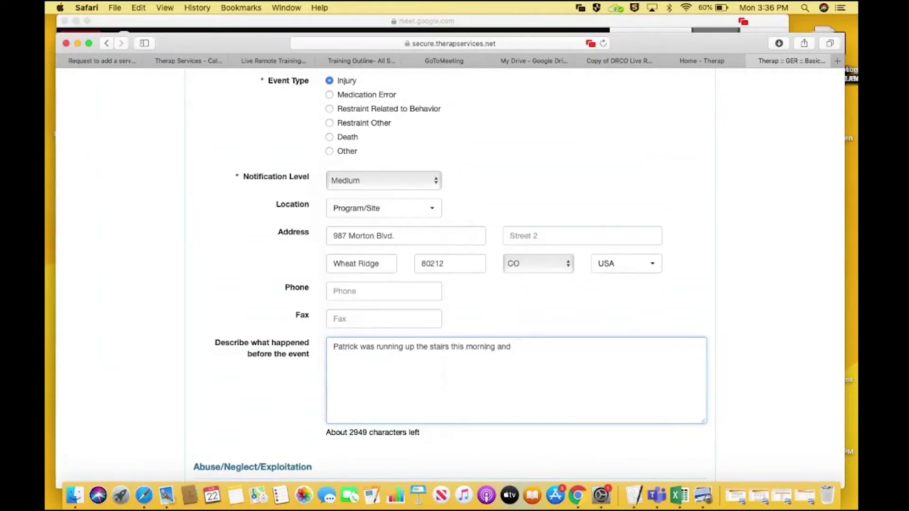
type("tripped, falling up the sta")
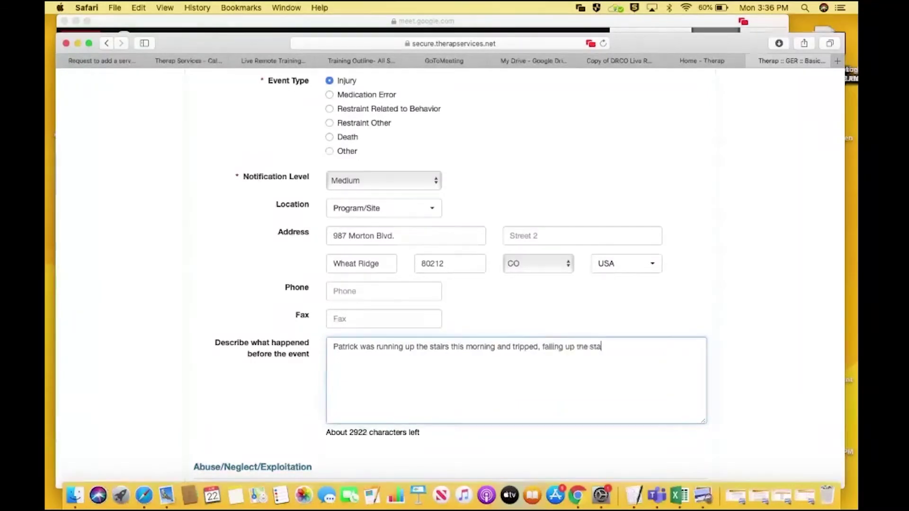
type("irs, and ")
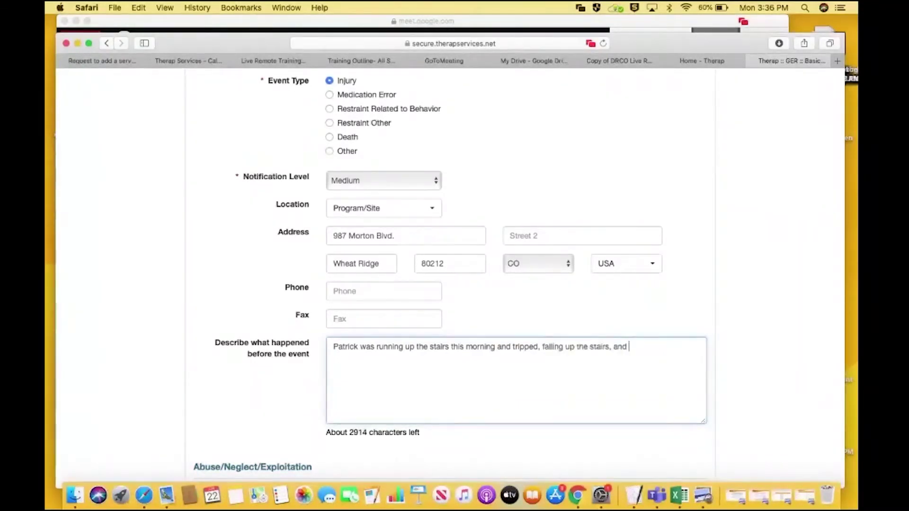
type("taking out one sh")
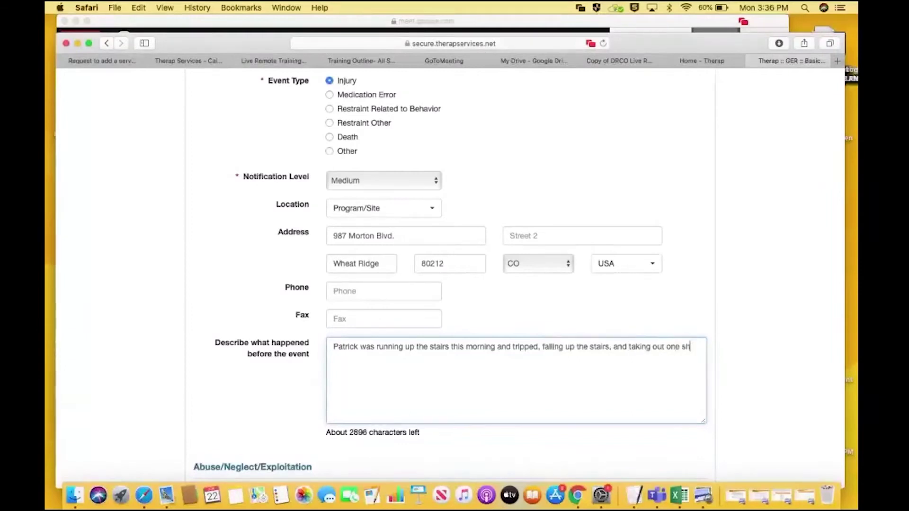
type("elf at the bot")
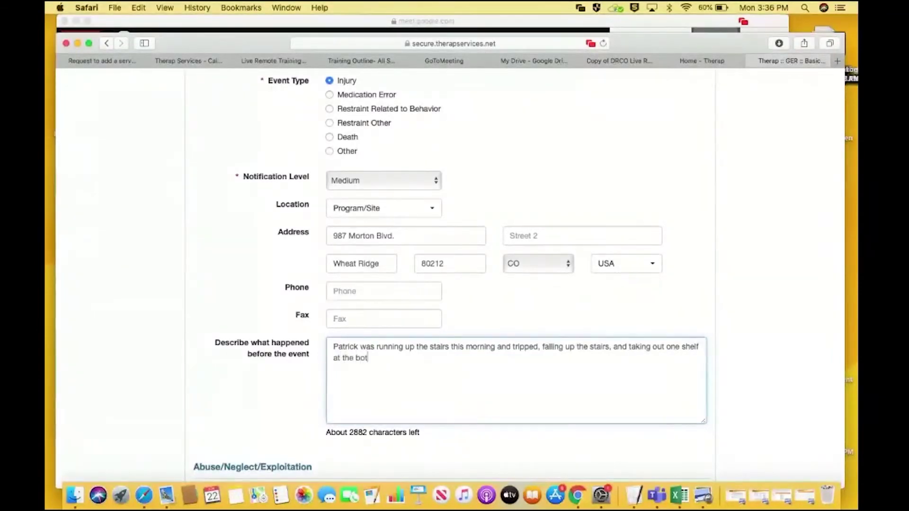
type("tom of the stairs as well.")
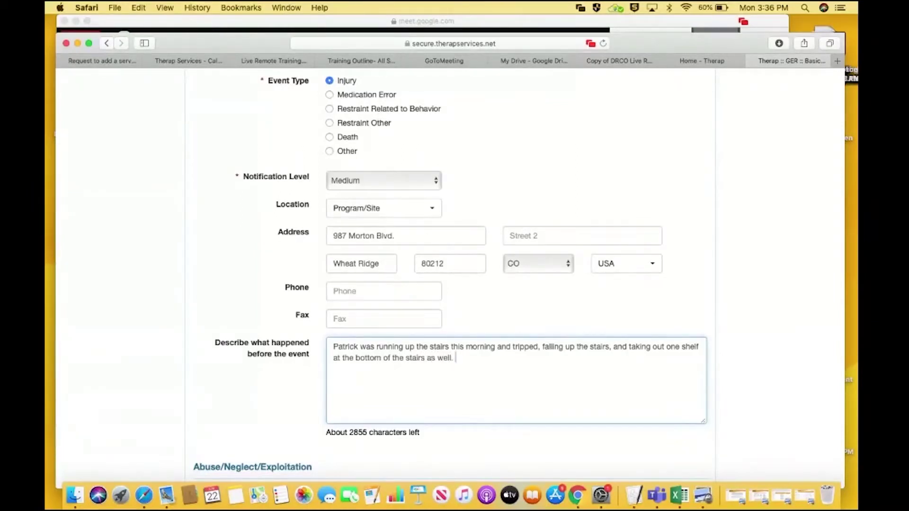
left_click(790, 294)
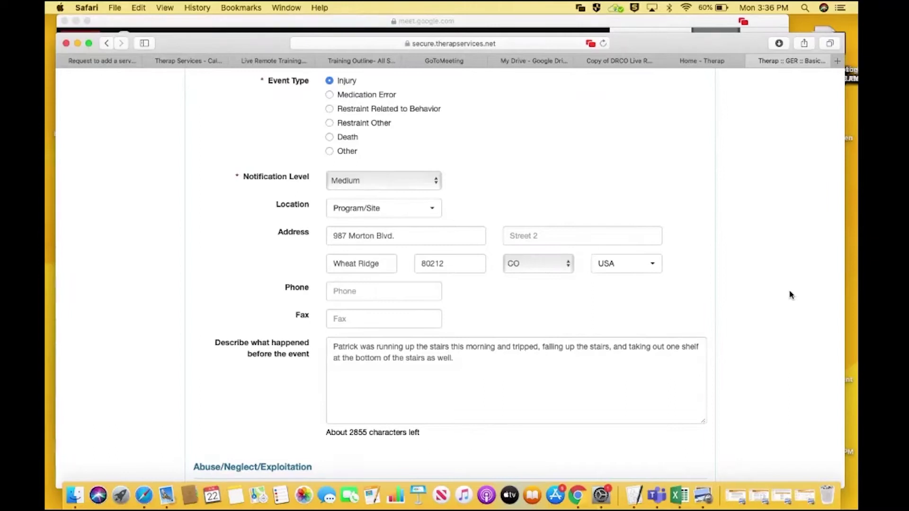
scroll(791, 294, "down", 5)
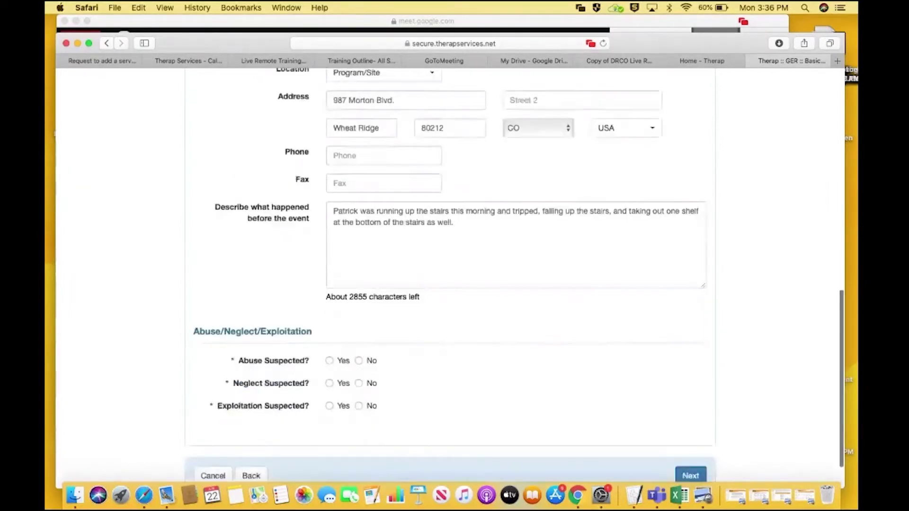
scroll(450, 274, "down", 1)
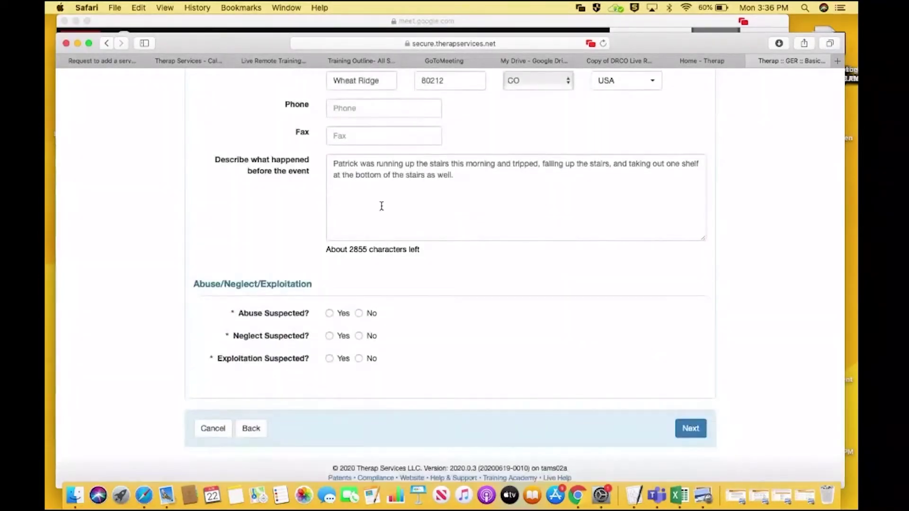
Answer No to suspected abuse, neglect and exploitation, then continue to the Event Injury section
left_click(359, 313)
left_click(359, 336)
left_click(359, 359)
left_click(699, 427)
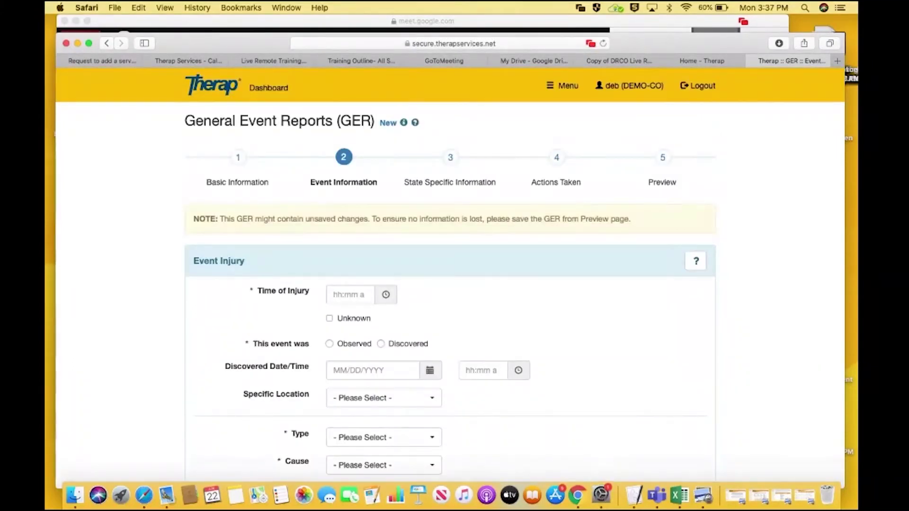
scroll(700, 429, "down", 5)
scroll(515, 279, "down", 1)
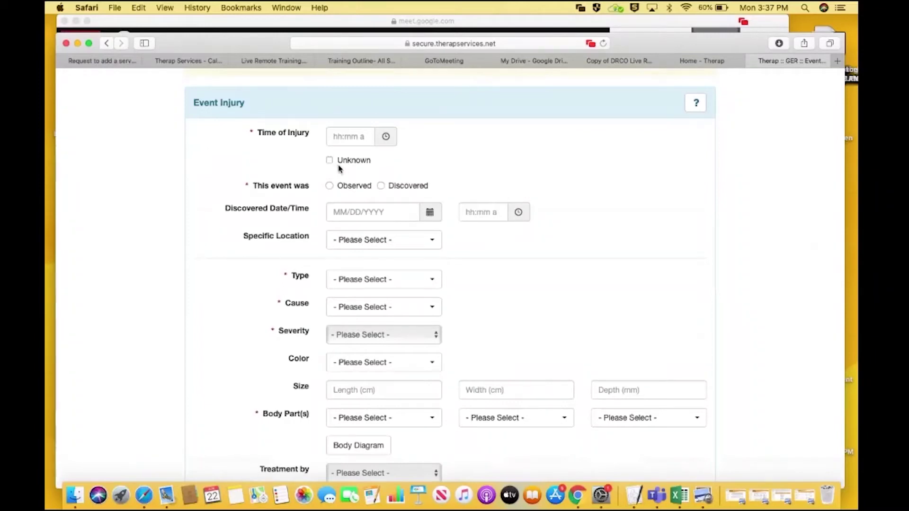
Set the injury's Time of Injury to 12:06 pm
left_click(386, 137)
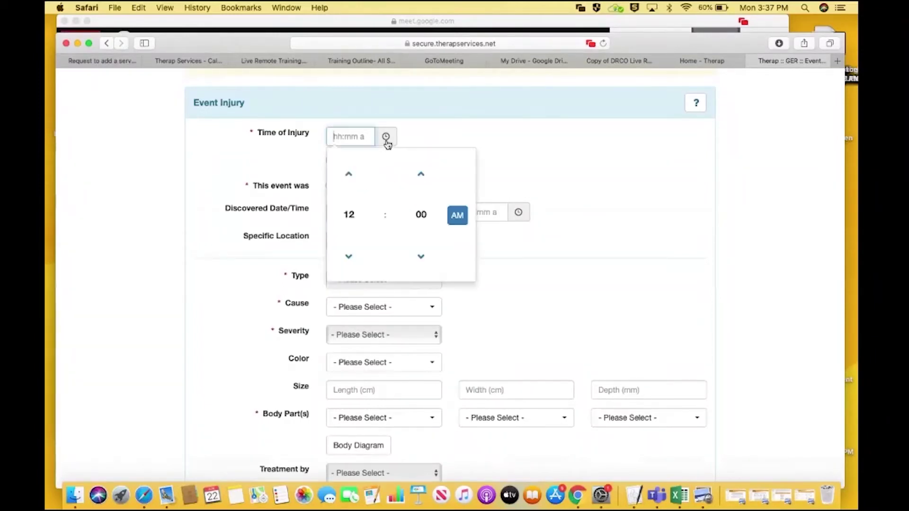
left_click(457, 216)
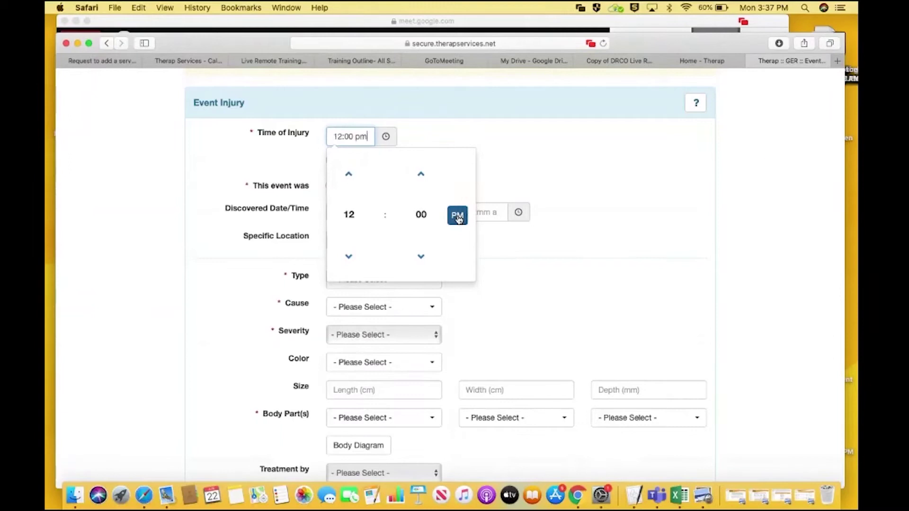
left_click(421, 176)
left_click(421, 176)
left_click(421, 176)
left_click(549, 103)
scroll(550, 103, "down", 3)
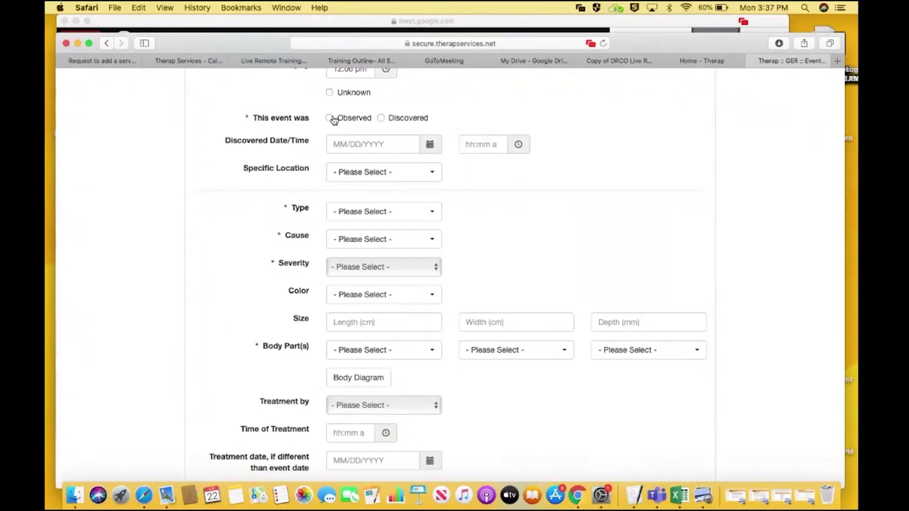
Record the injury as observed, at the Staircase, a Fracture caused by a Fall
left_click(332, 119)
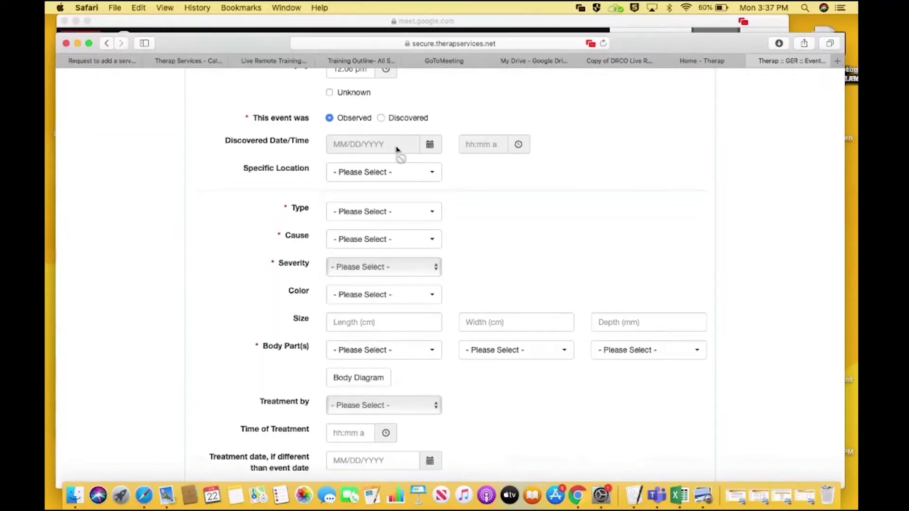
left_click(400, 172)
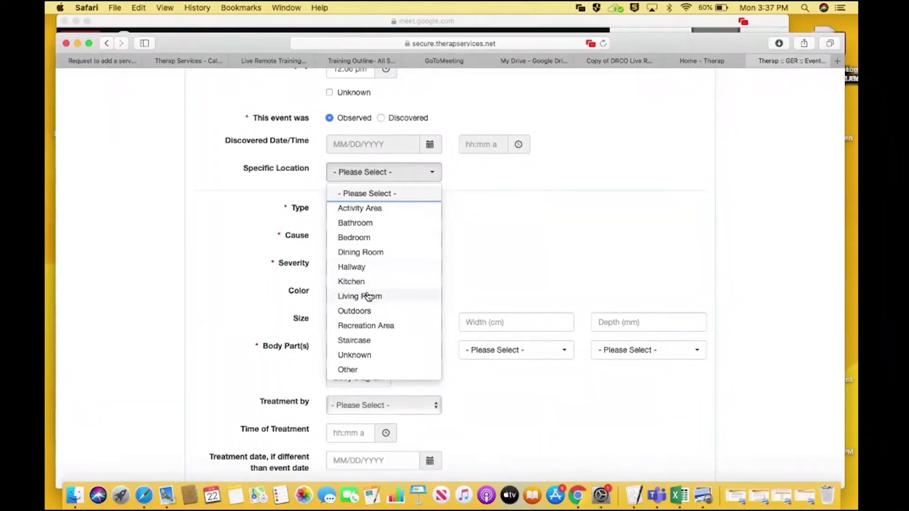
left_click(383, 341)
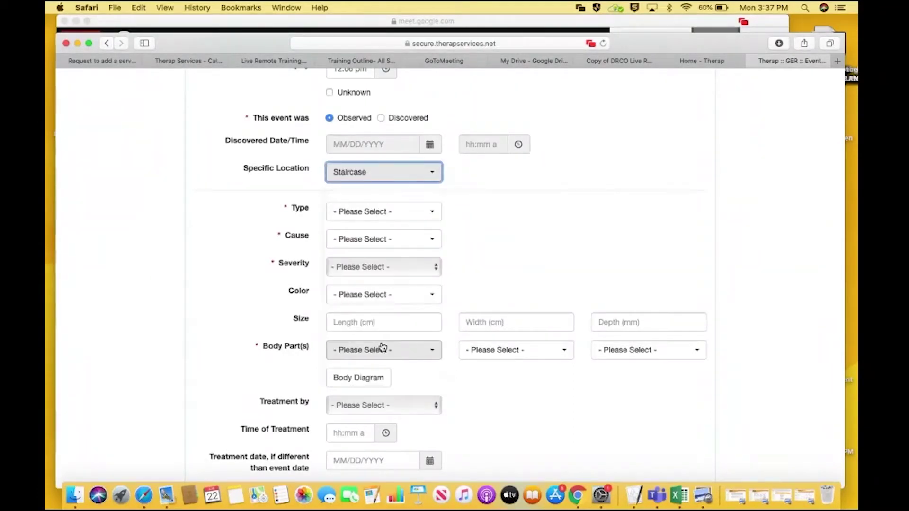
left_click(382, 221)
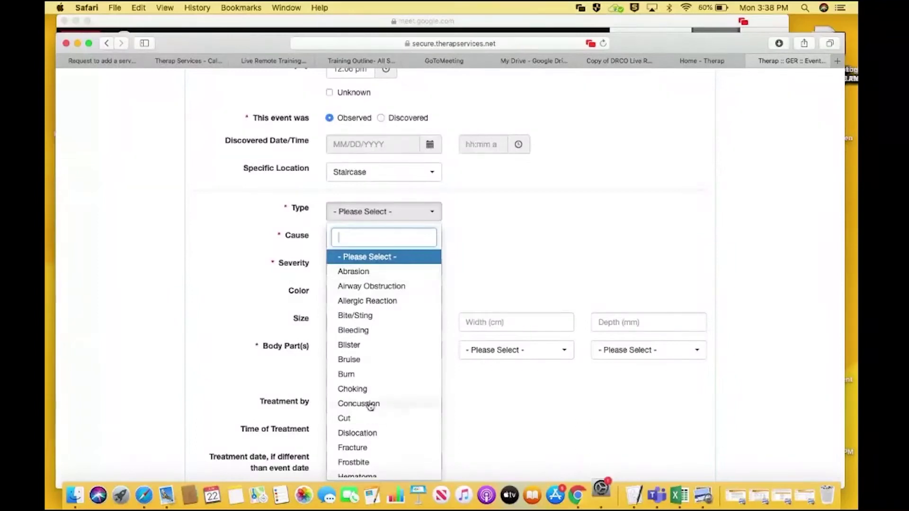
left_click(372, 449)
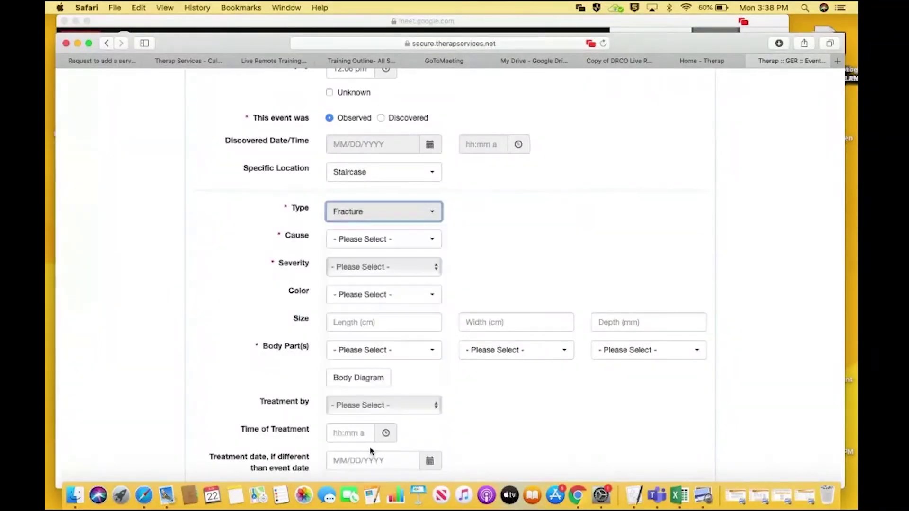
left_click(409, 251)
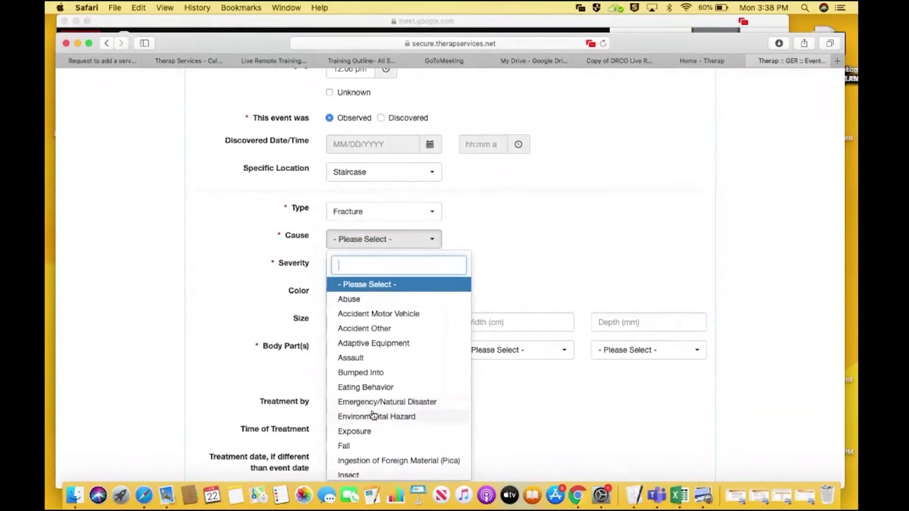
left_click(372, 446)
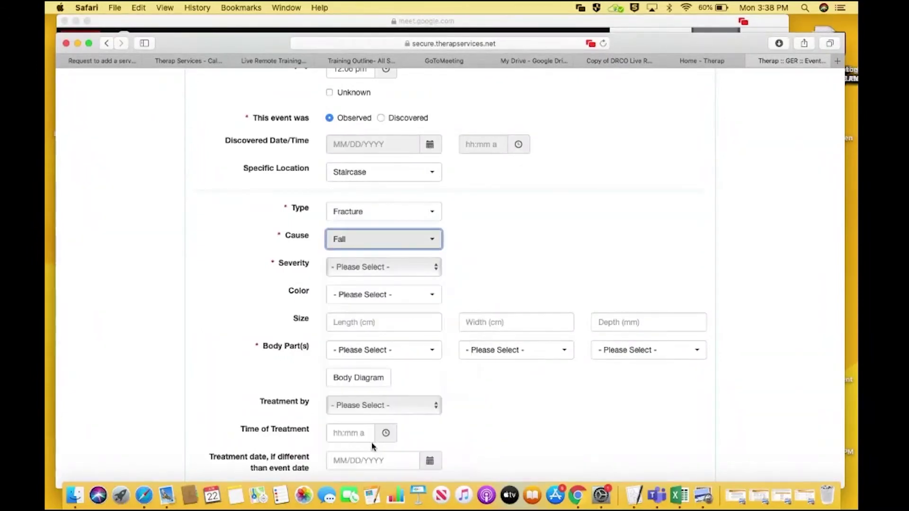
Set severity to Moderate, colour to Multi-colored, and add Calf Left as a body part
left_click(379, 267)
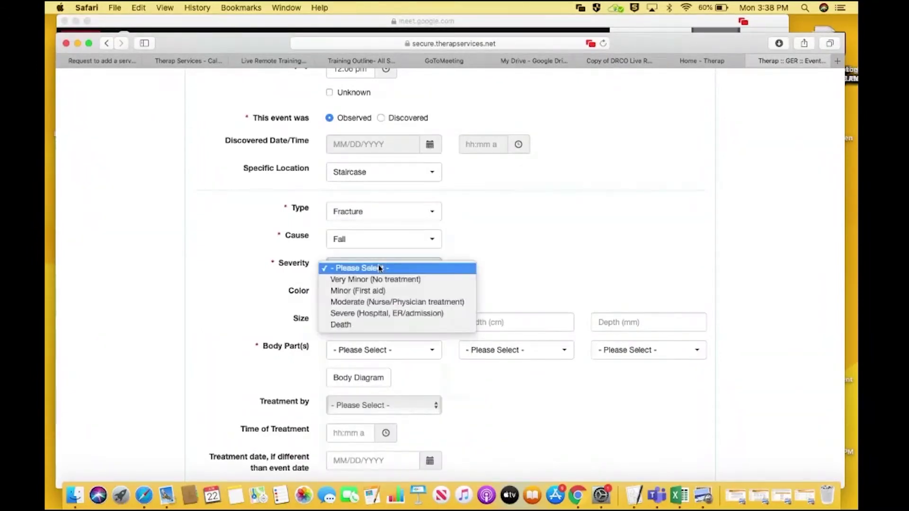
left_click(388, 303)
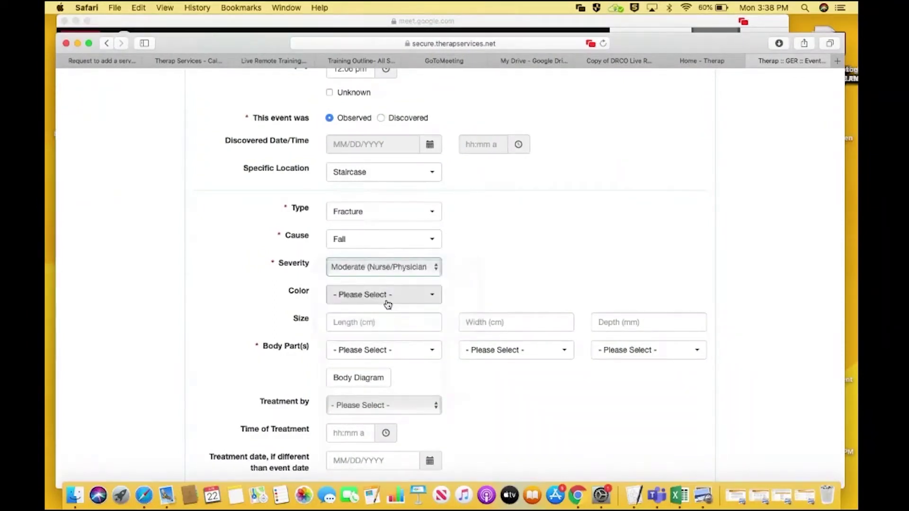
left_click(388, 304)
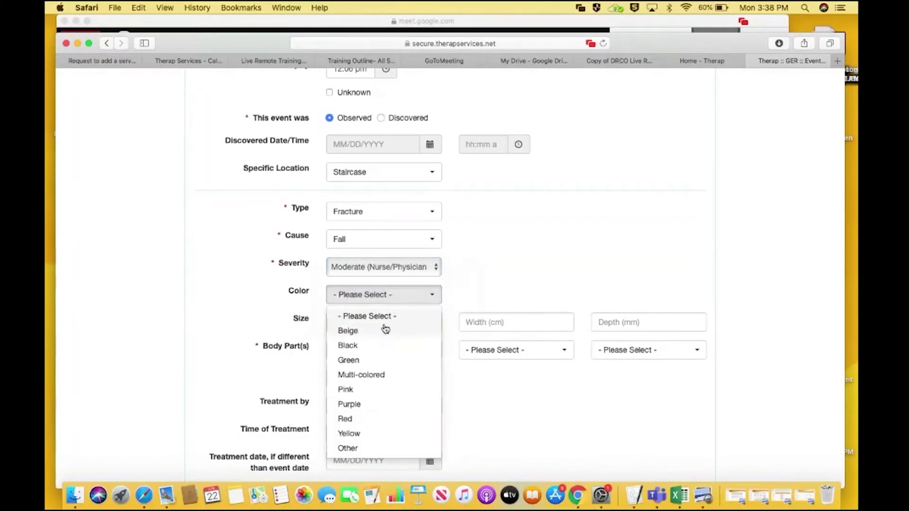
left_click(386, 379)
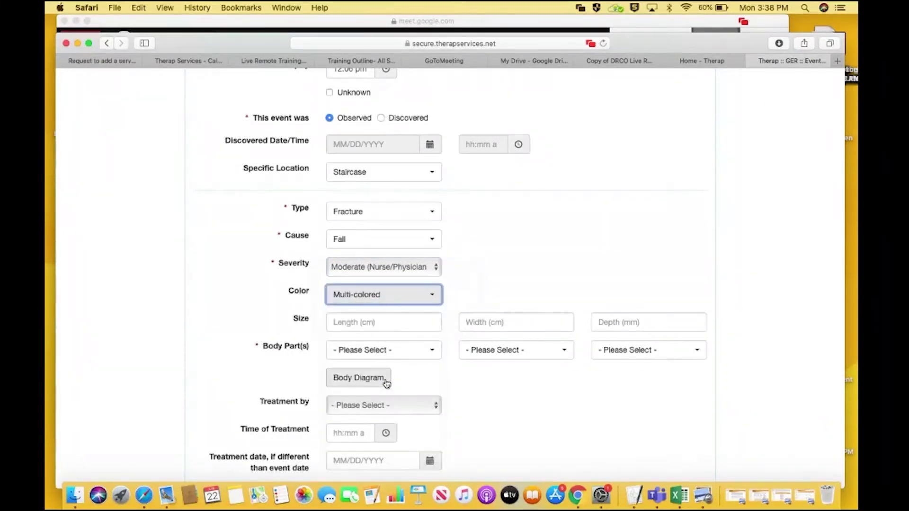
left_click(491, 245)
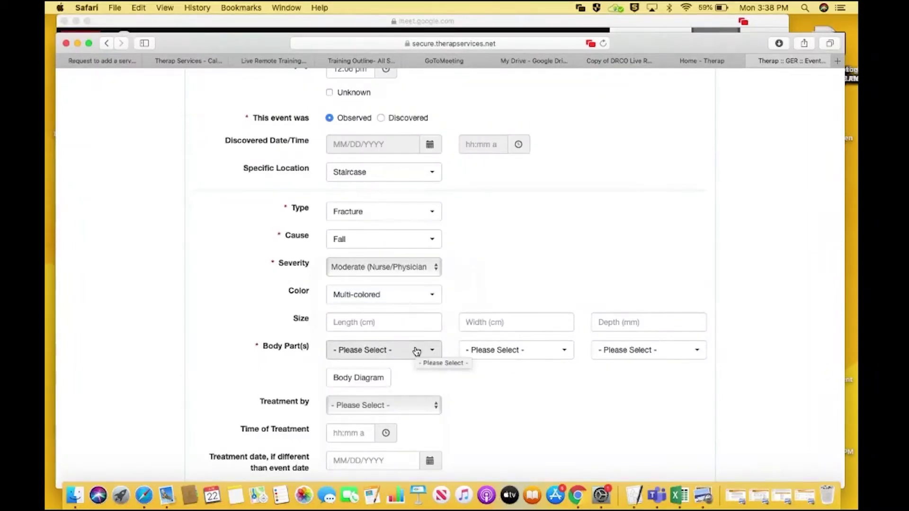
left_click(552, 359)
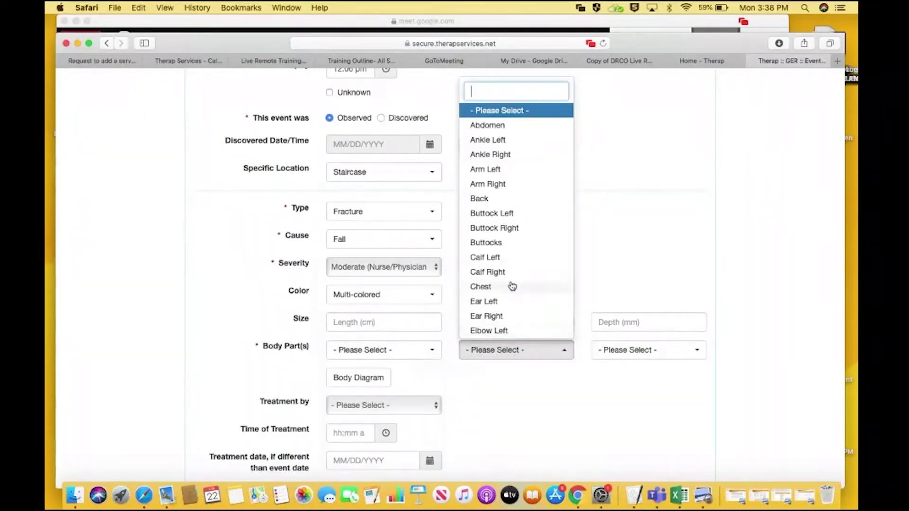
left_click(488, 258)
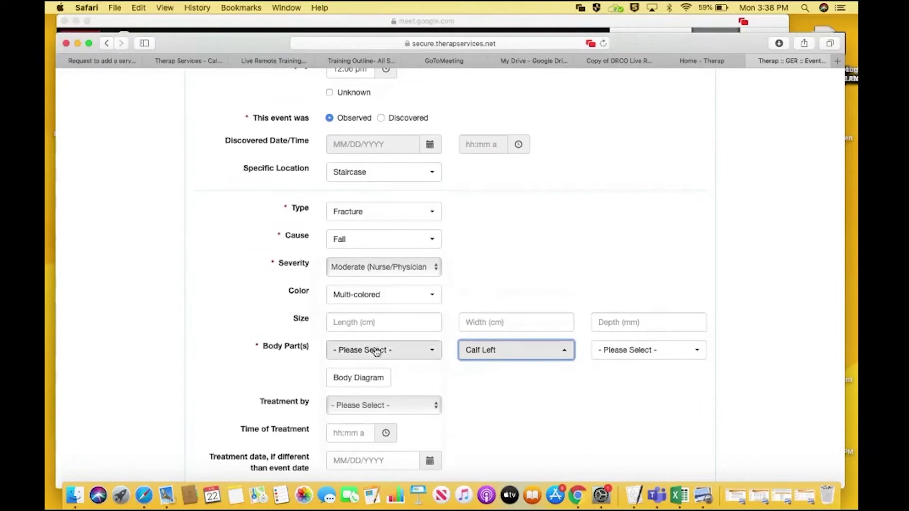
In the body diagram, clear Leg Left, Knee Right and Calf Left, then submit only Knee Right
left_click(378, 381)
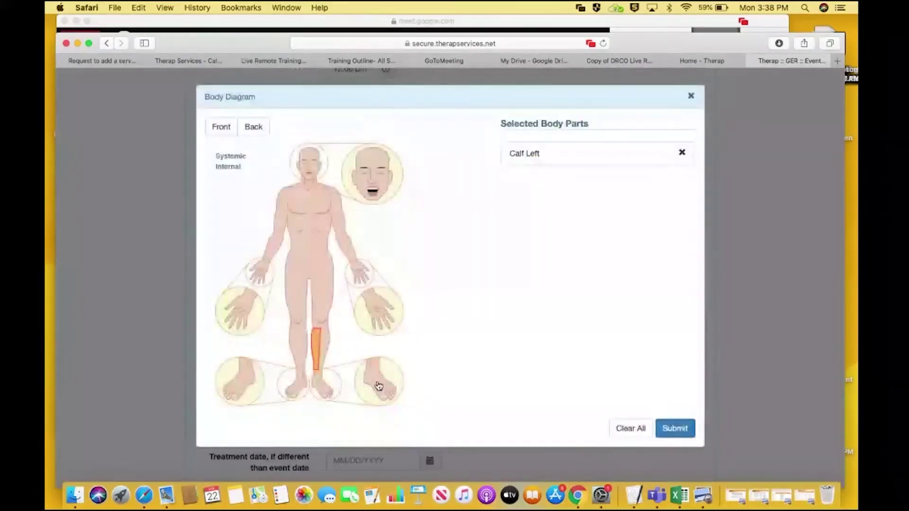
left_click(327, 322)
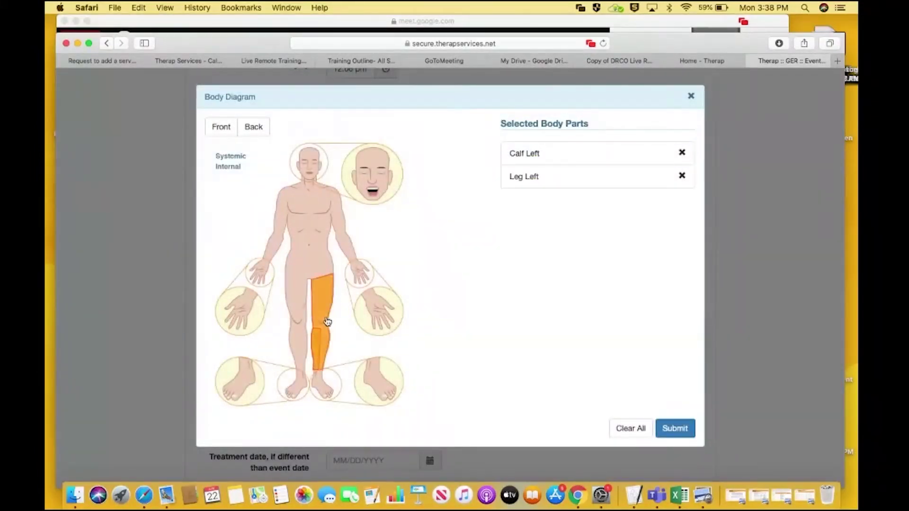
left_click(298, 325)
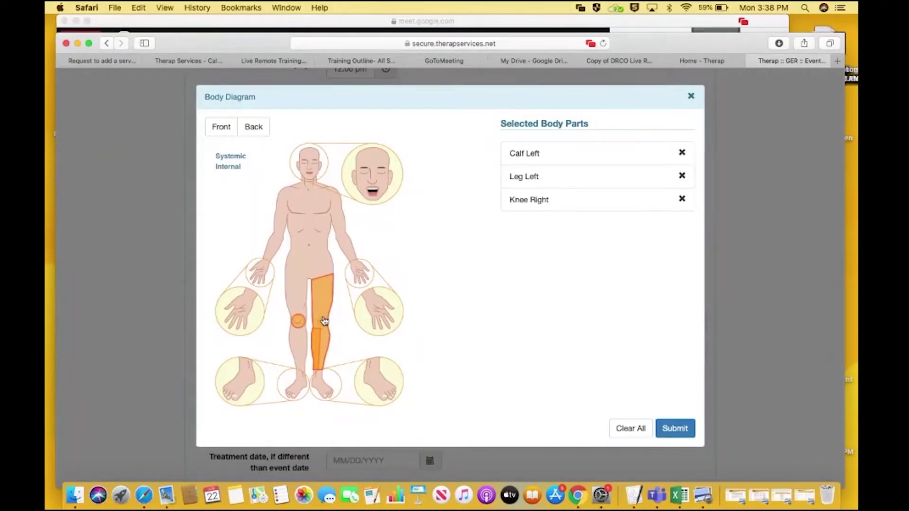
left_click(325, 322)
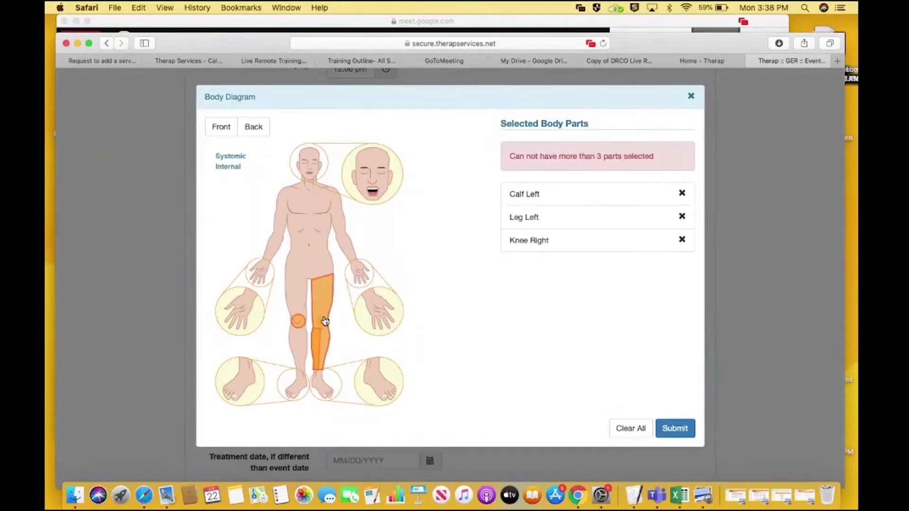
left_click(682, 216)
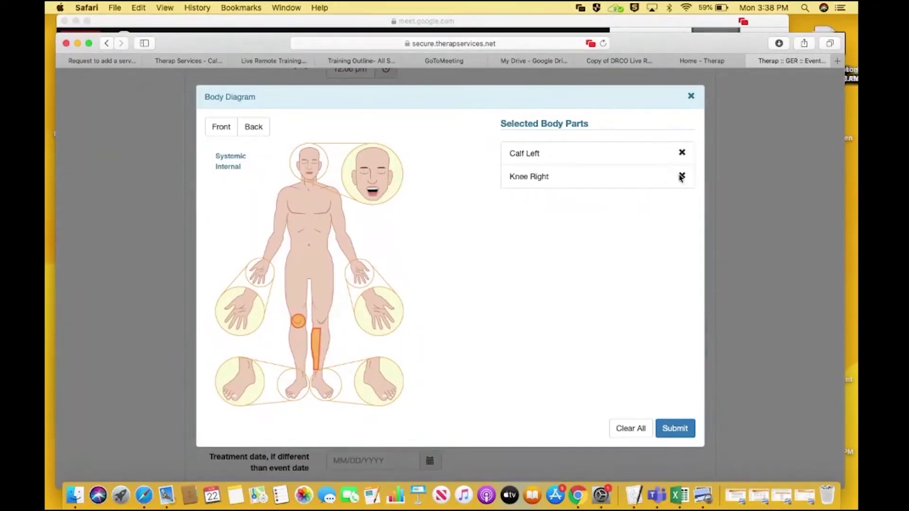
left_click(682, 177)
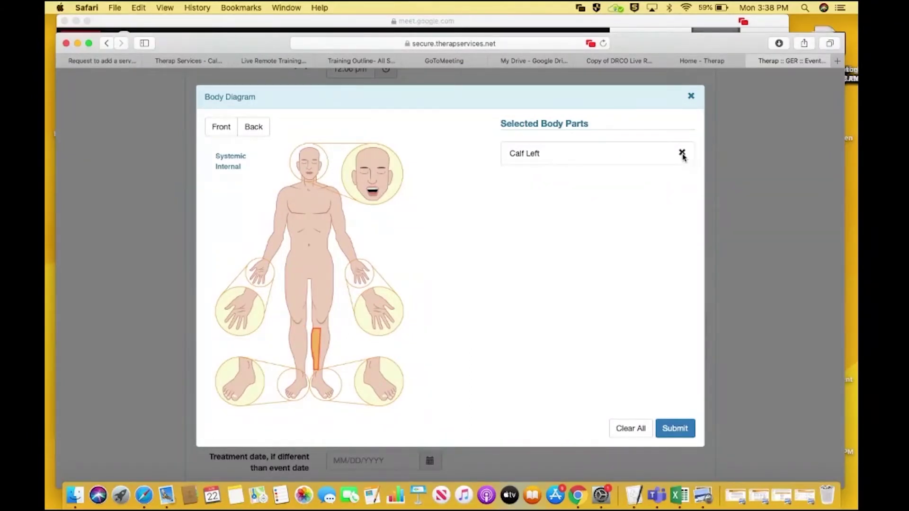
left_click(682, 153)
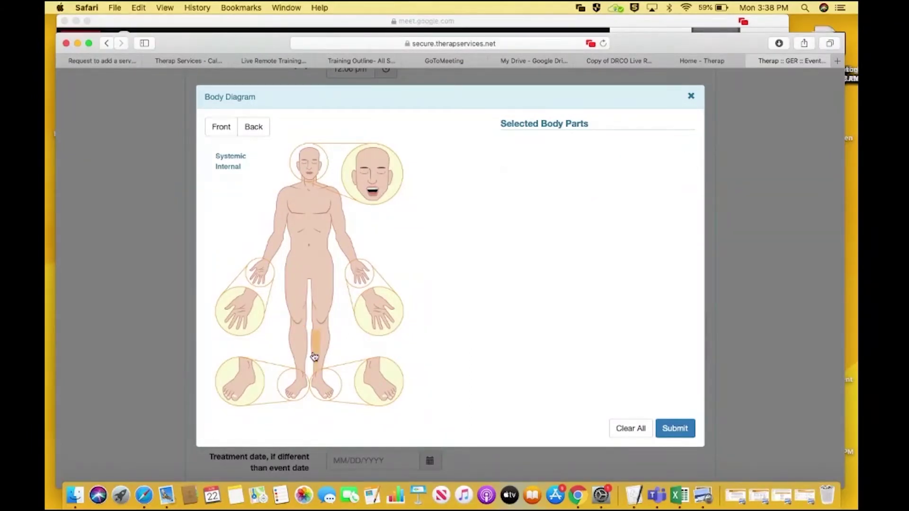
left_click(297, 327)
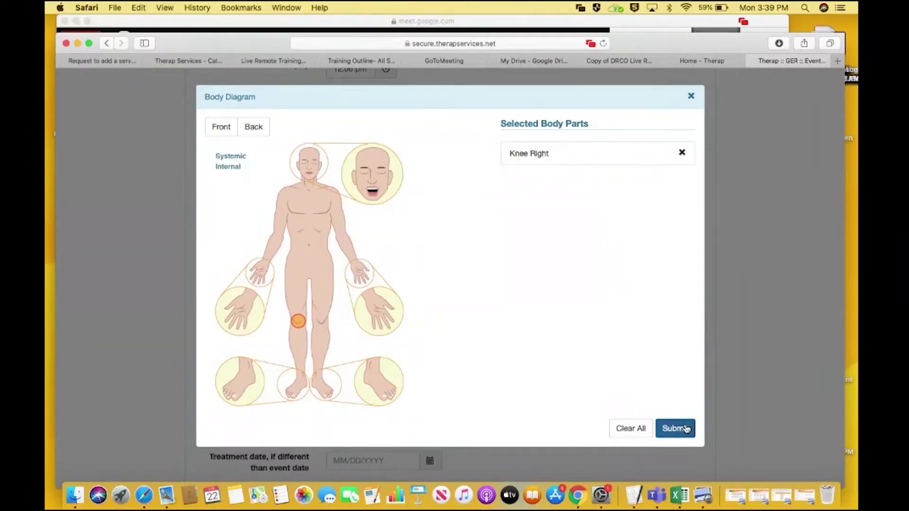
left_click(686, 428)
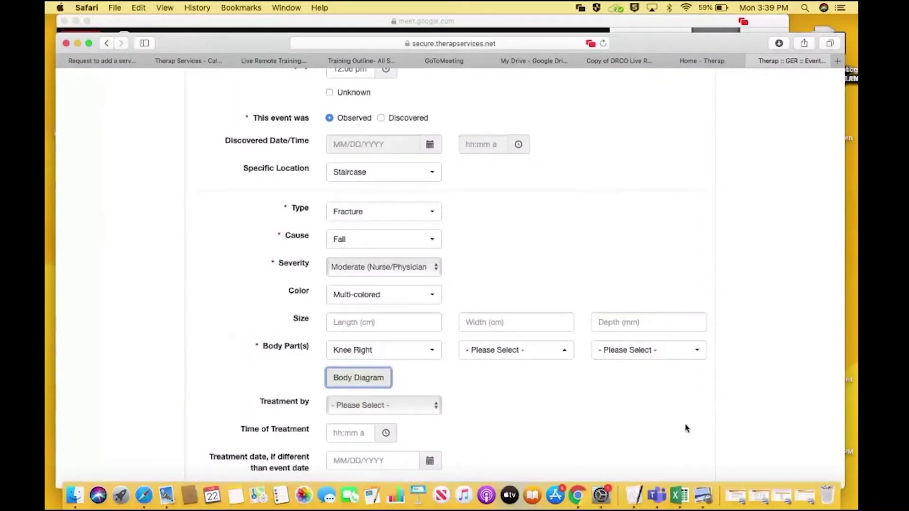
Set Treatment by to Physician/other medical with a treatment time of 01:00 pm
scroll(552, 353, "down", 6)
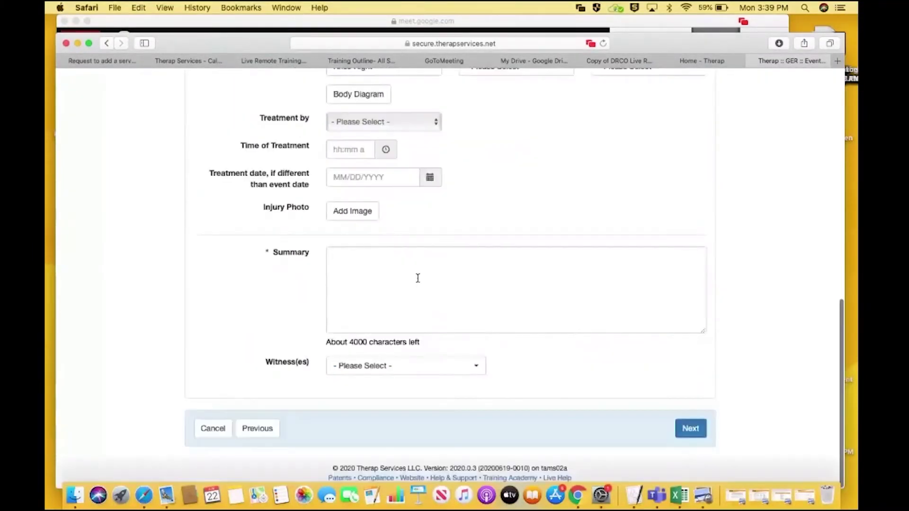
left_click(417, 122)
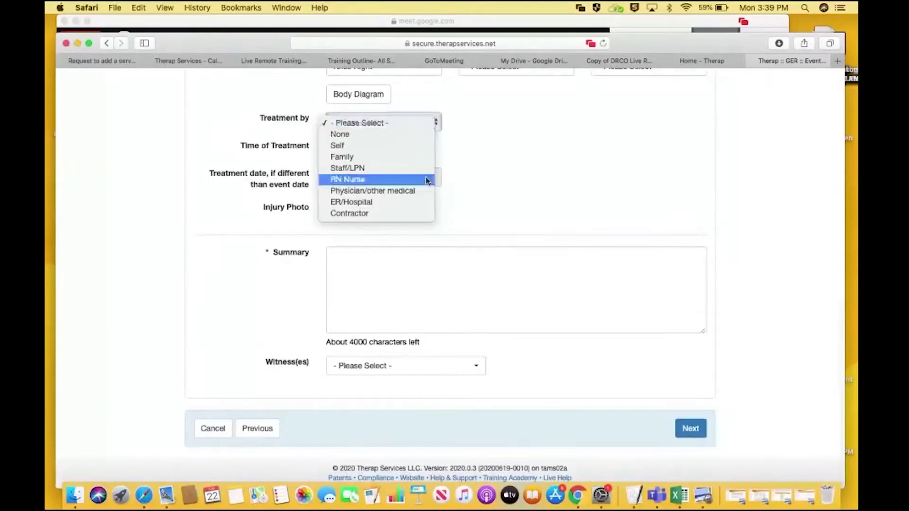
left_click(373, 192)
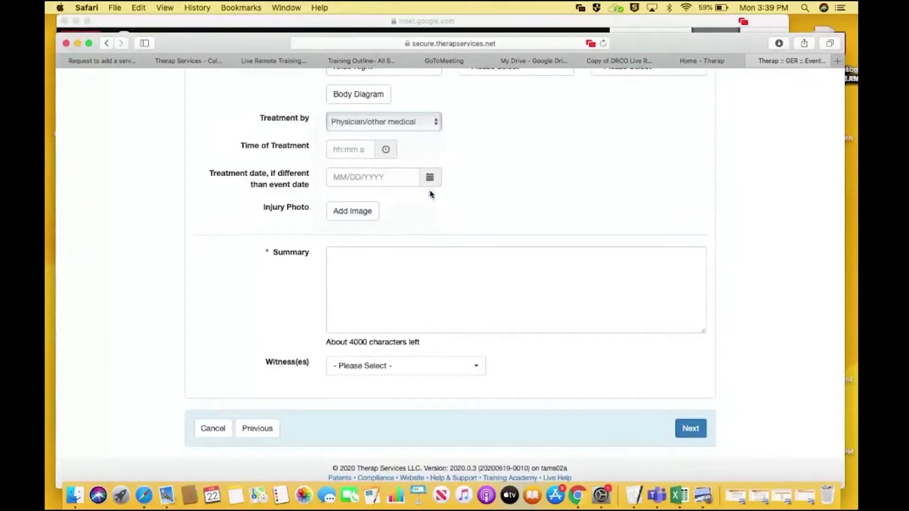
left_click(372, 147)
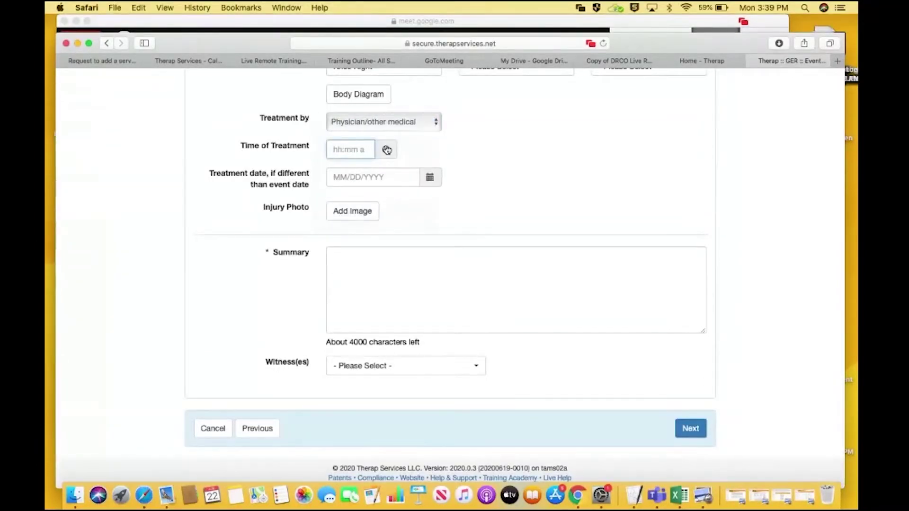
left_click(385, 149)
left_click(348, 188)
left_click(457, 228)
left_click(531, 153)
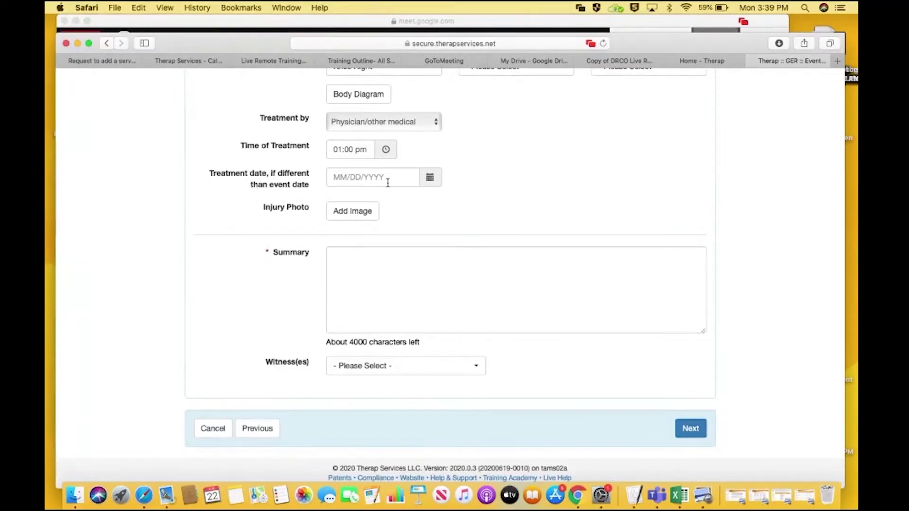
left_click(408, 295)
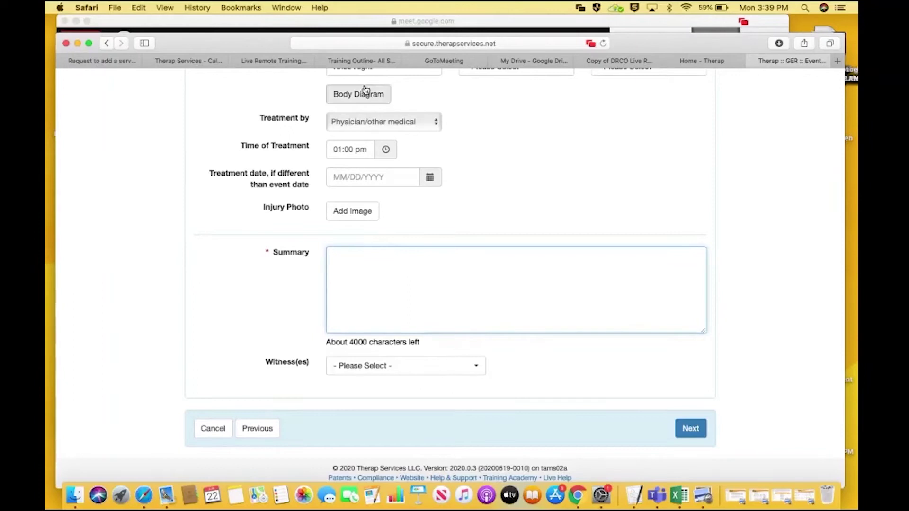
left_click(344, 26)
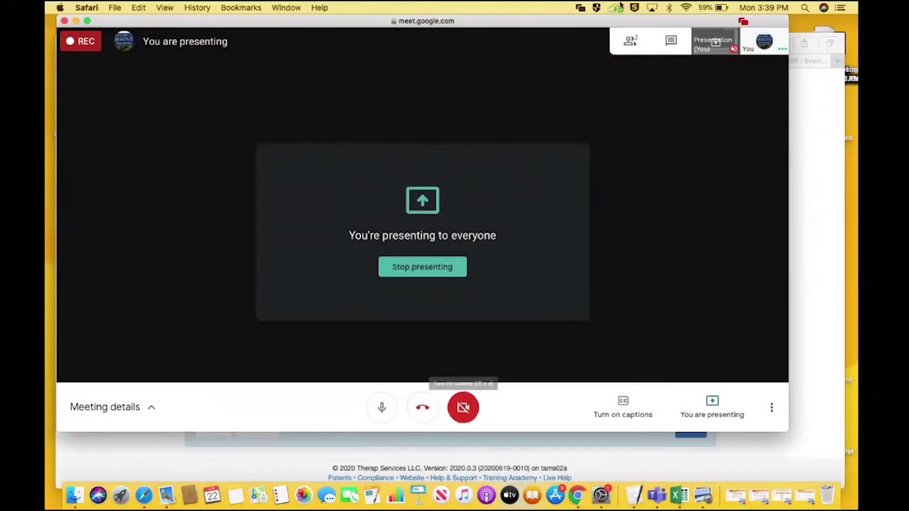
left_click(818, 160)
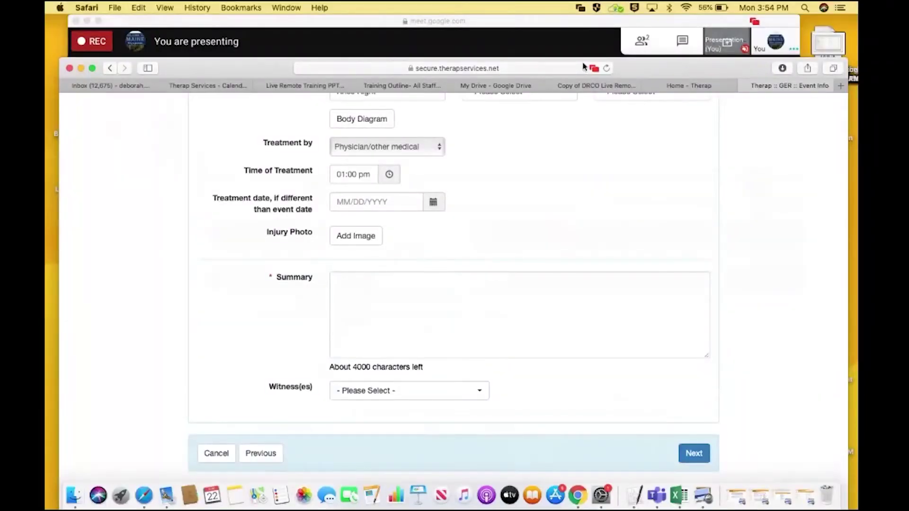
left_click(530, 288)
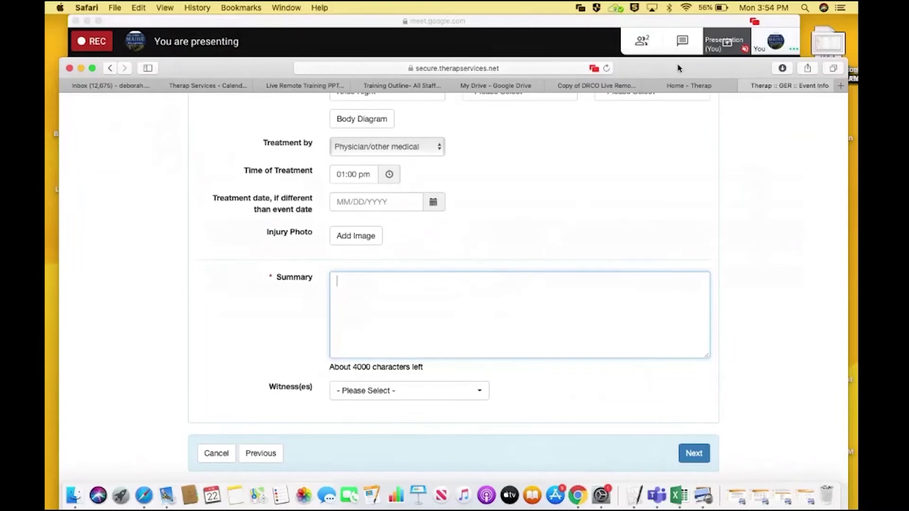
left_click_drag(680, 69, 676, 41)
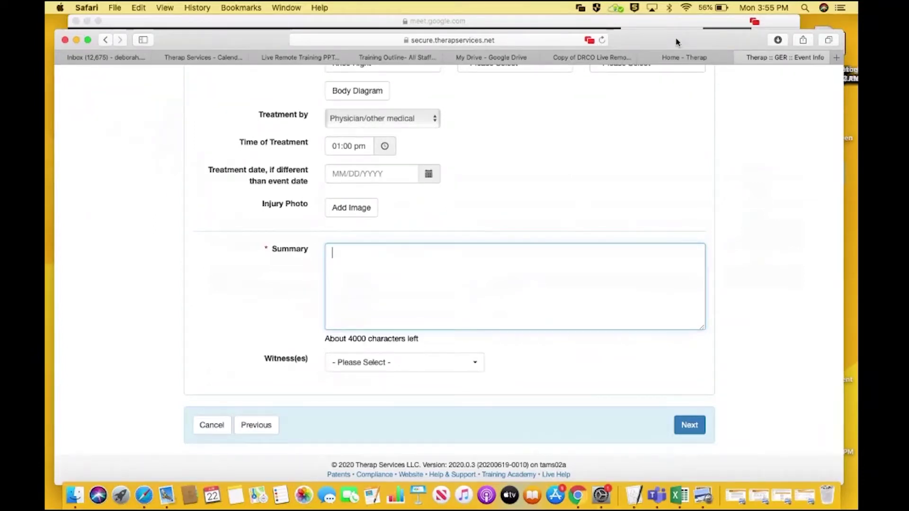
Write the summary: he ran up the stairs, fell on his knees, and complained of knee pain walking down
type("Patrick")
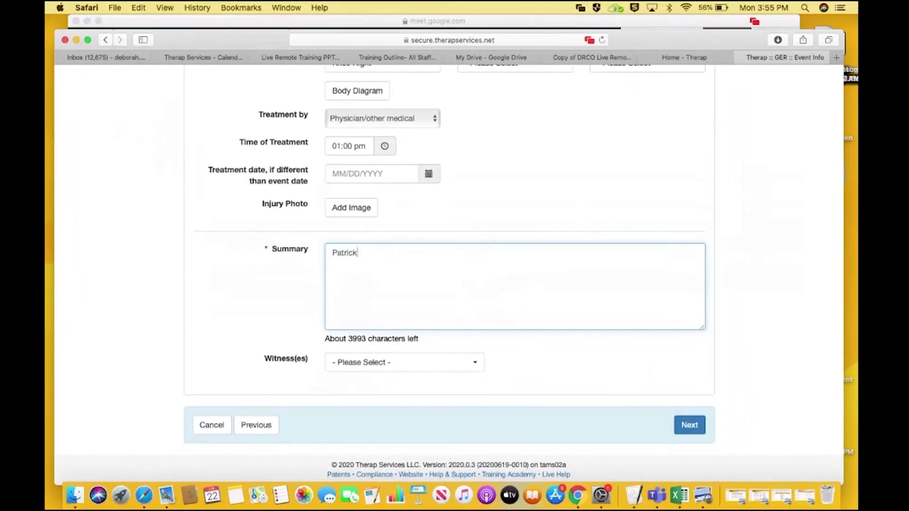
type(" was walking up the stai")
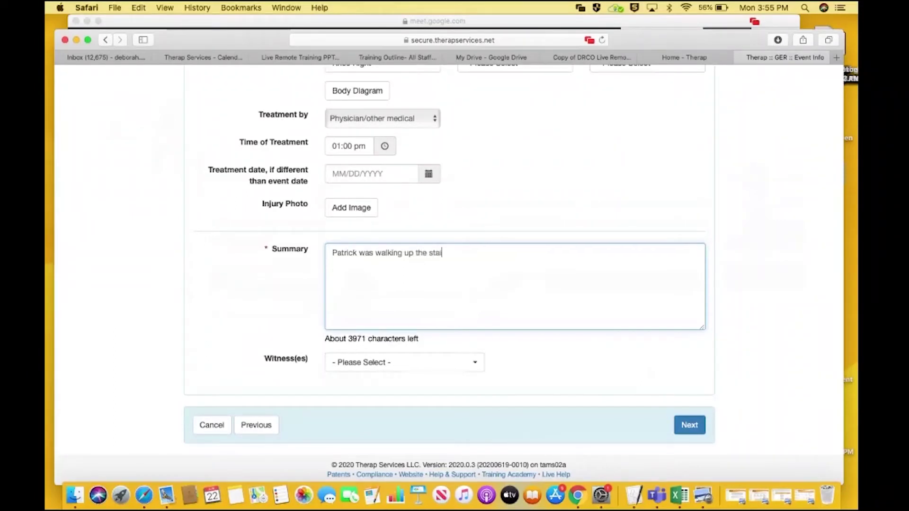
type("rs and")
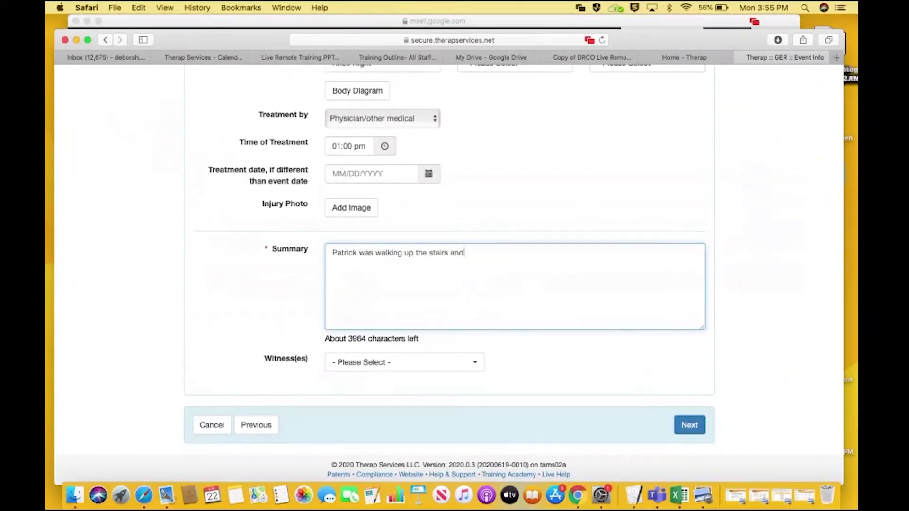
left_click(401, 252)
key("BackSpace")
key("BackSpace")
key("BackSpace")
key("BackSpace")
key("BackSpace")
key("BackSpace")
key("BackSpace")
type("running")
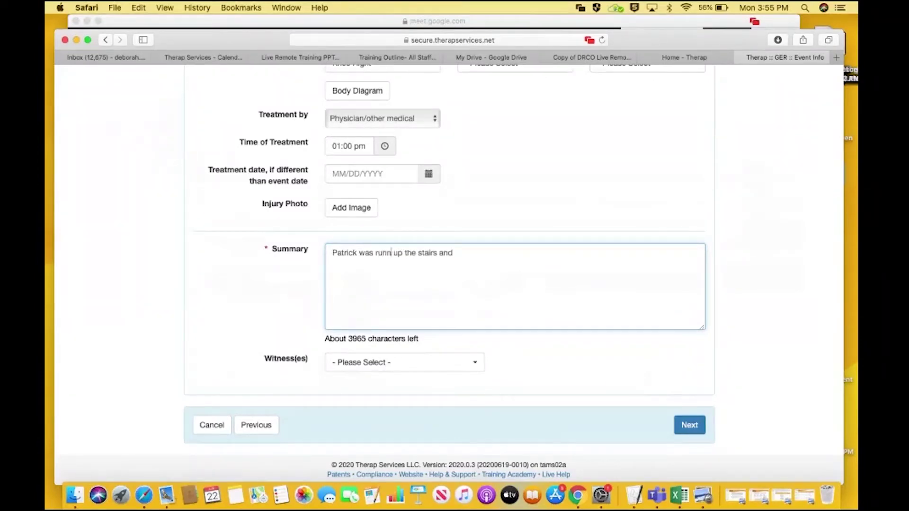
left_click(480, 254)
type("fell, on his")
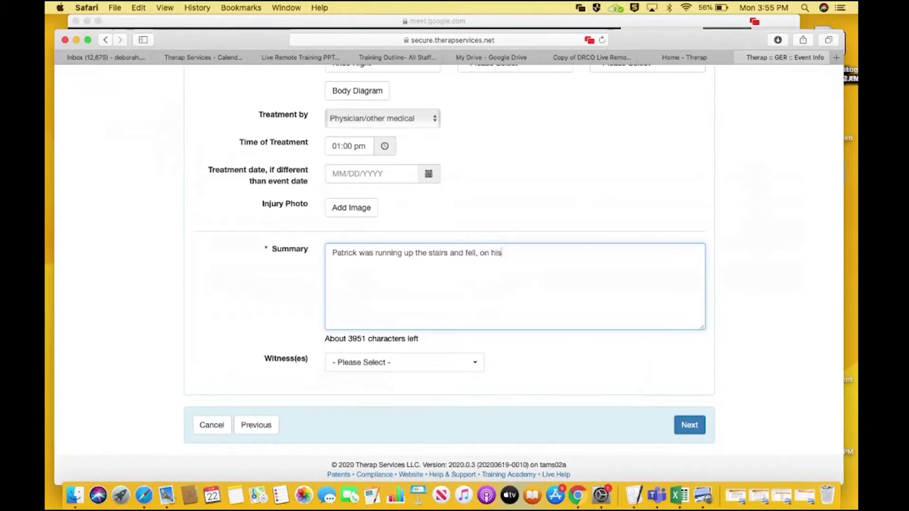
type(" knees. ")
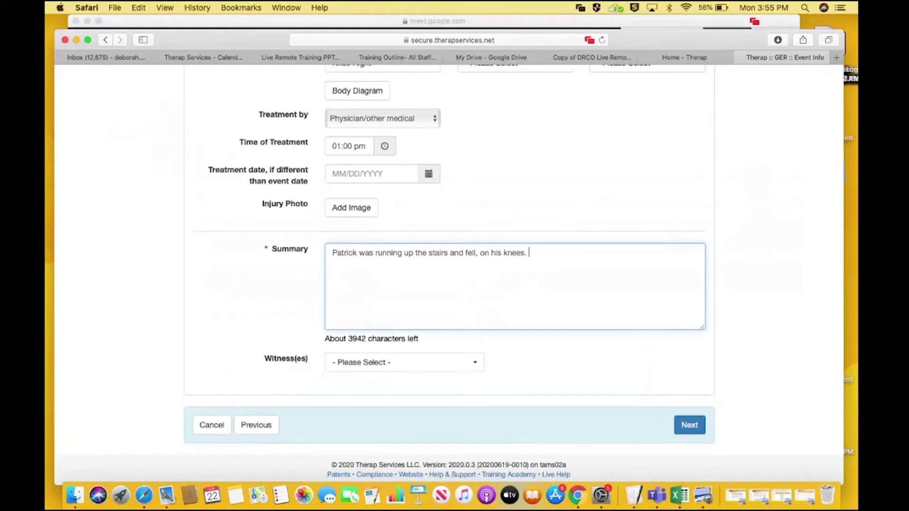
type("He ")
type("w")
type("then ")
type("complain")
type("ed of ")
type("his knees")
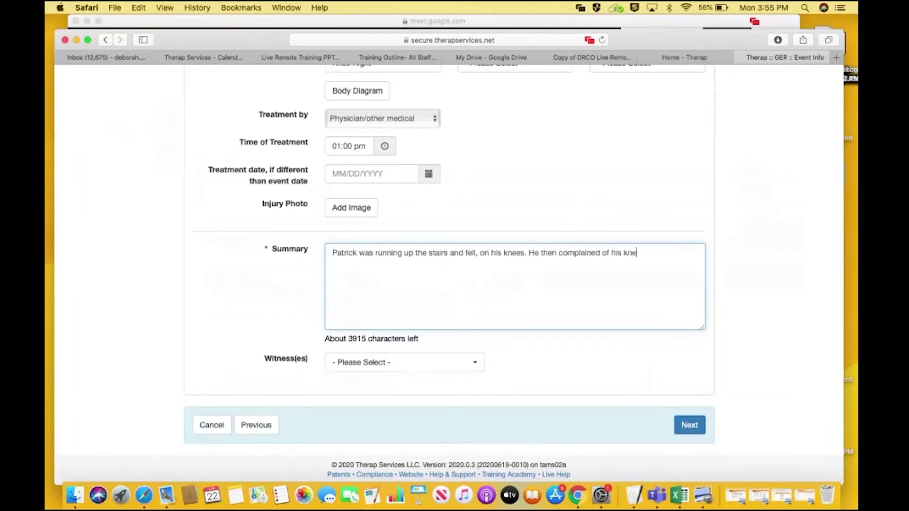
type(" hurt")
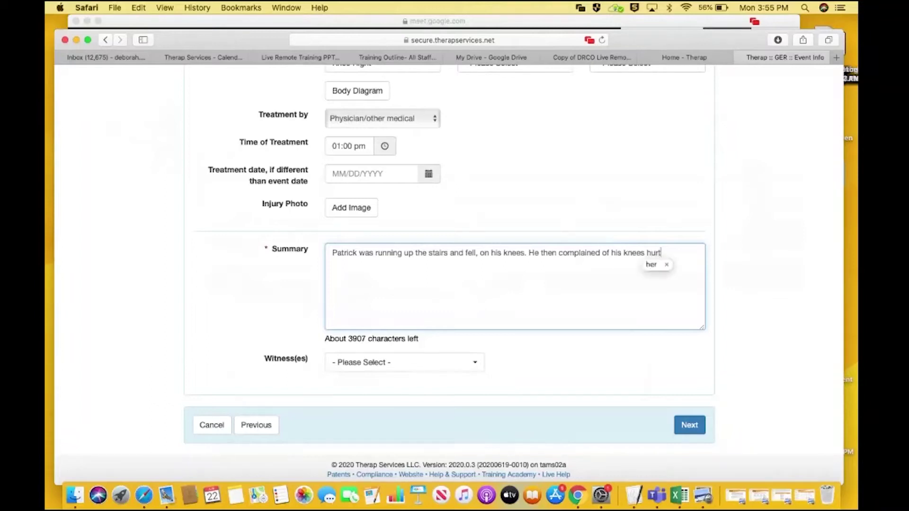
type("ing as we ")
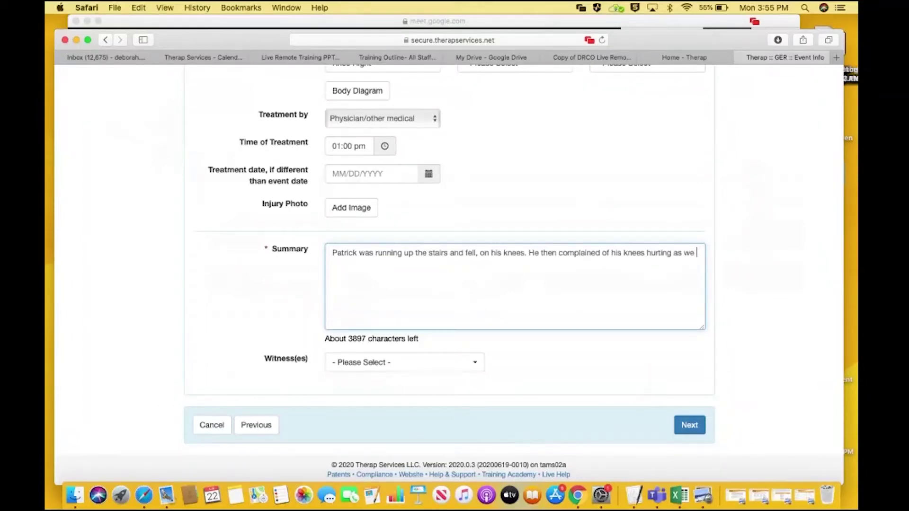
type("helped him walk down")
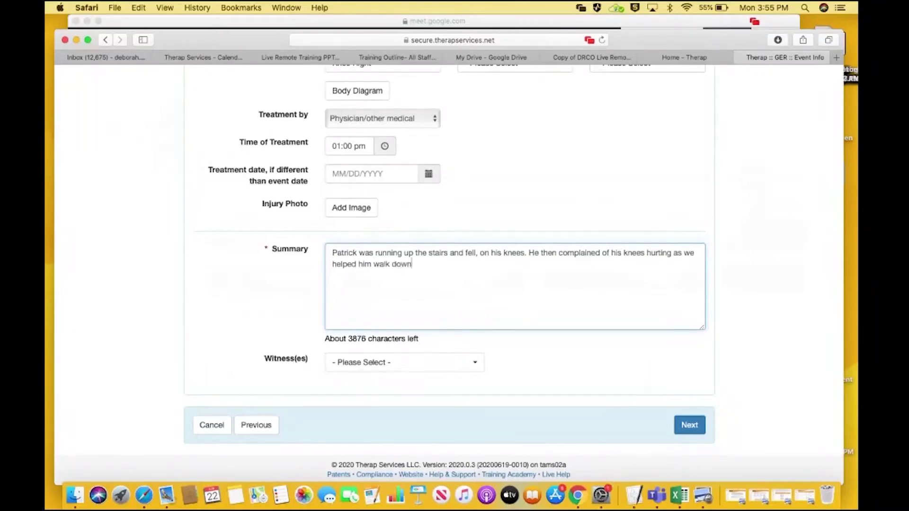
type(" the stairs.")
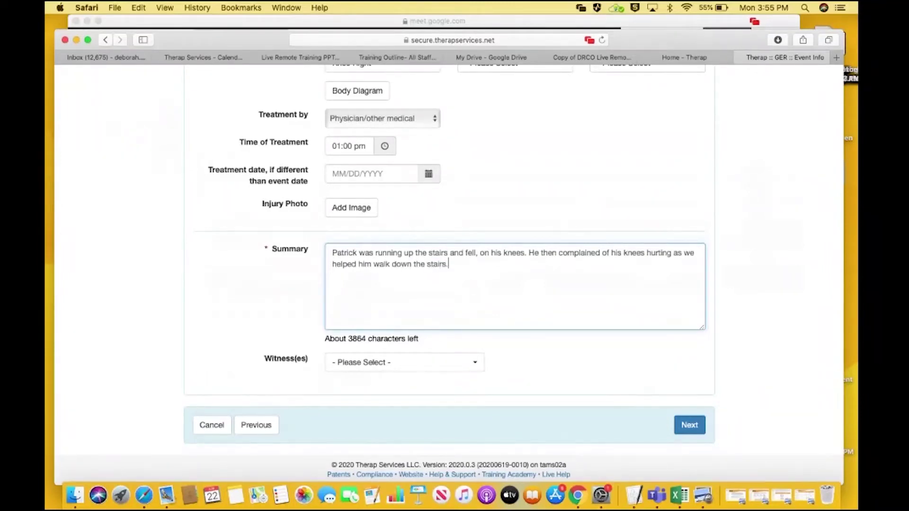
type(" When we")
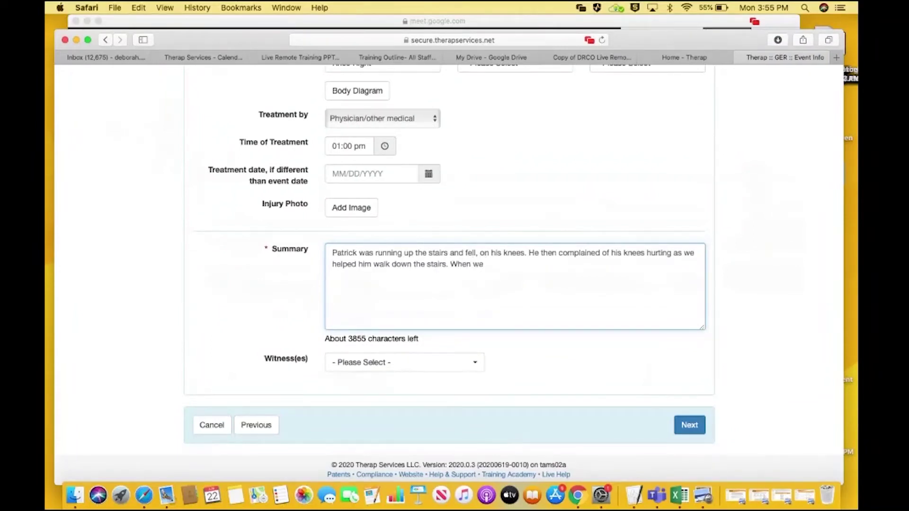
key("BackSpace")
key("BackSpace")
Add that ice worsened the pain, a large right-knee abrasion was found, and urgent care saw him
type("he put ice")
type(" on his k")
type("nees ")
type("he said it")
type(" hurt wors")
type("e, and on fur")
type("ther inspect")
type("ion he ha")
type("d a large")
type(" abrasion")
type(" on h")
type("is ")
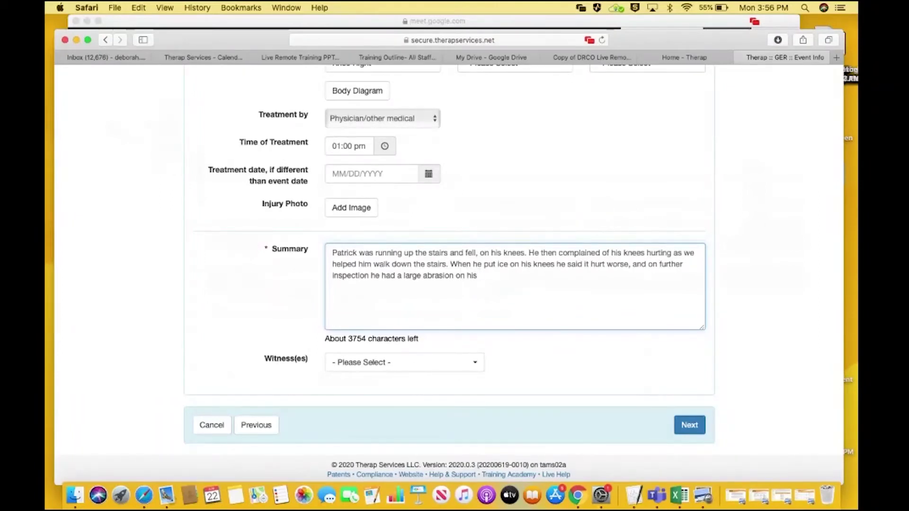
type("right knee. Seeing this com")
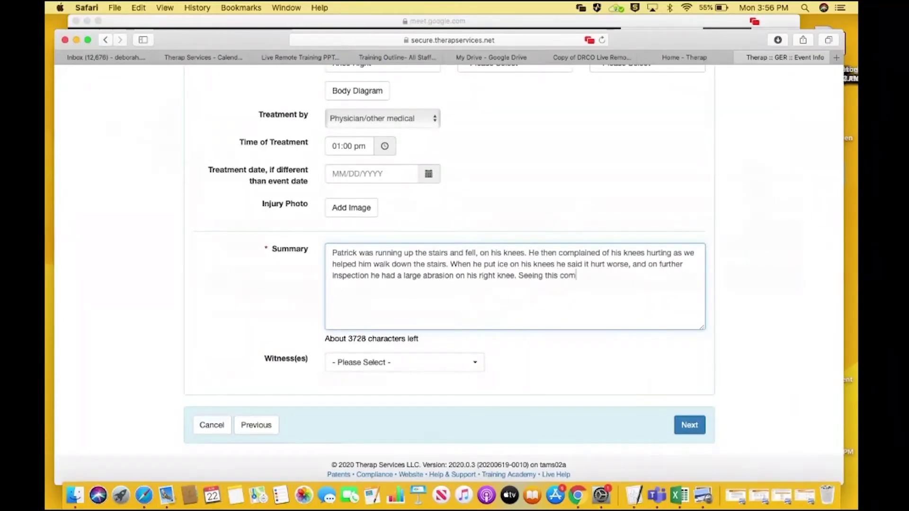
type("bined with the pain we")
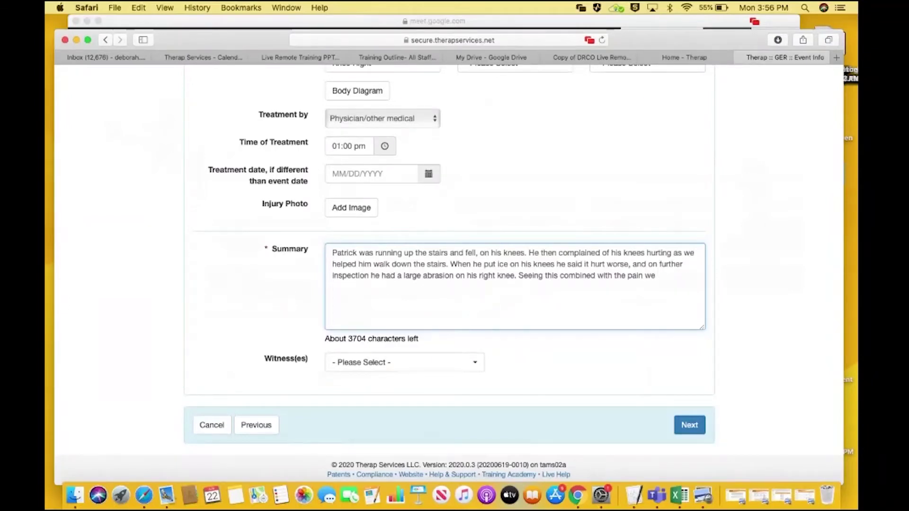
type(" took him to the")
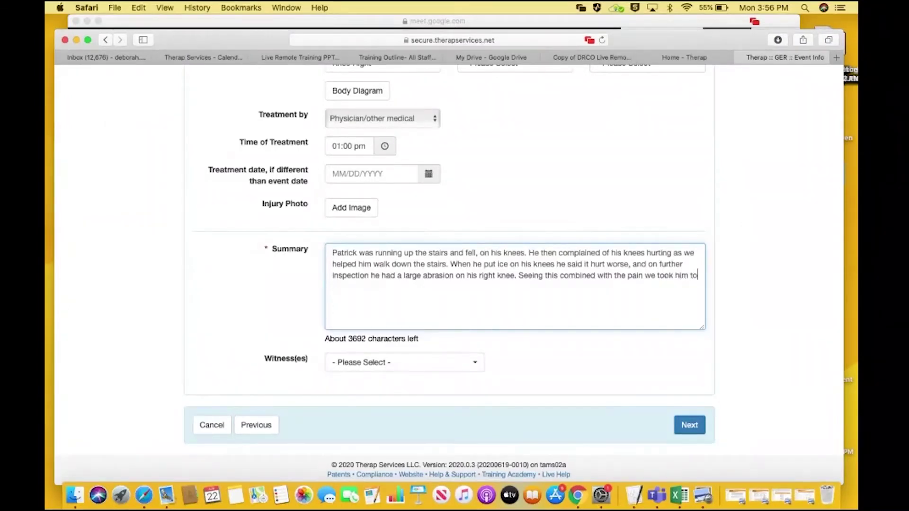
key("BackSpace")
key("BackSpace")
key("BackSpace")
type("urgent care where he wa")
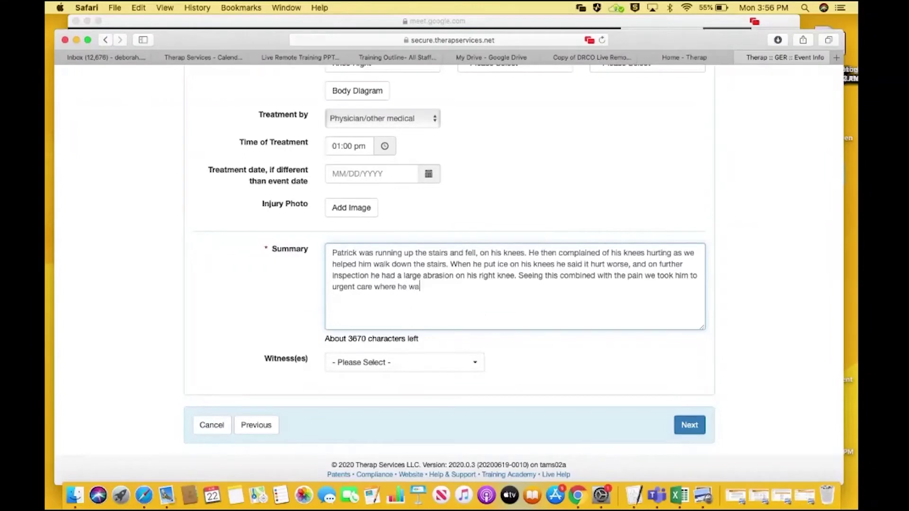
type("s seen.")
Save the Injury event, review Basic Information, and go back to Event Information
left_click(683, 428)
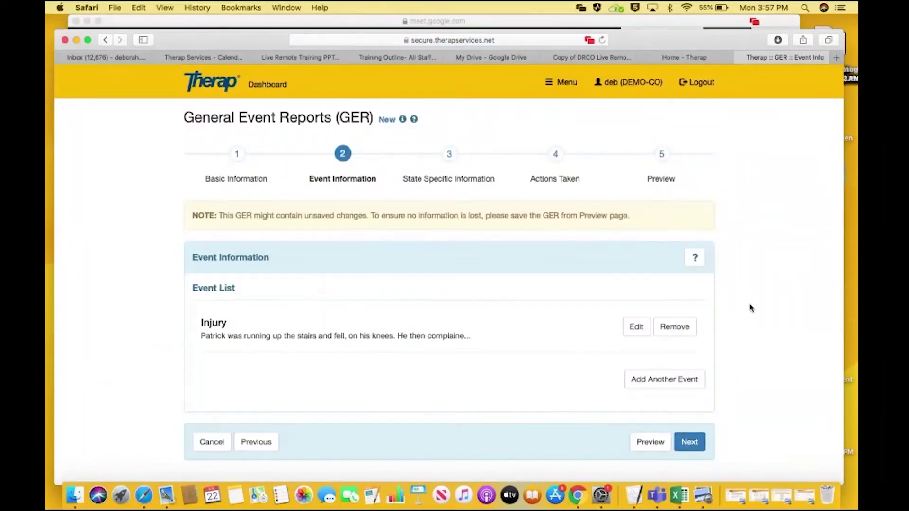
left_click(253, 435)
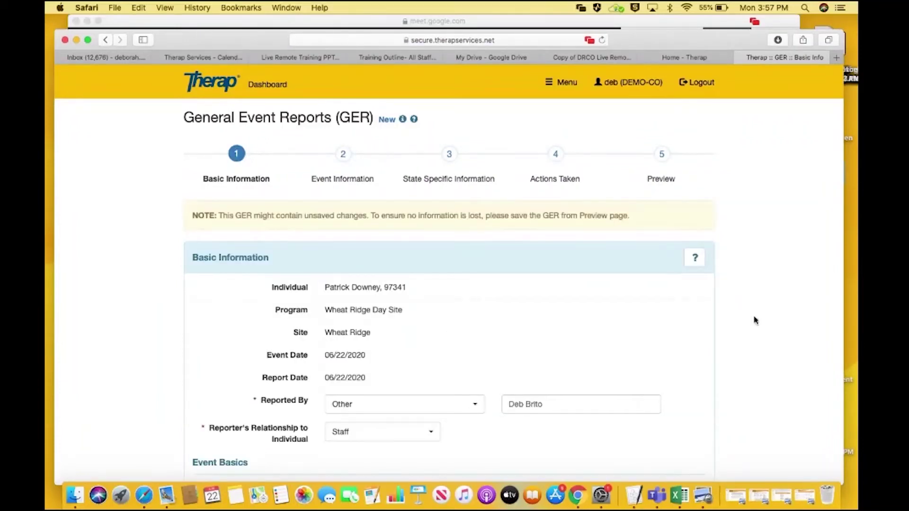
scroll(755, 318, "down", 3)
scroll(754, 319, "down", 10)
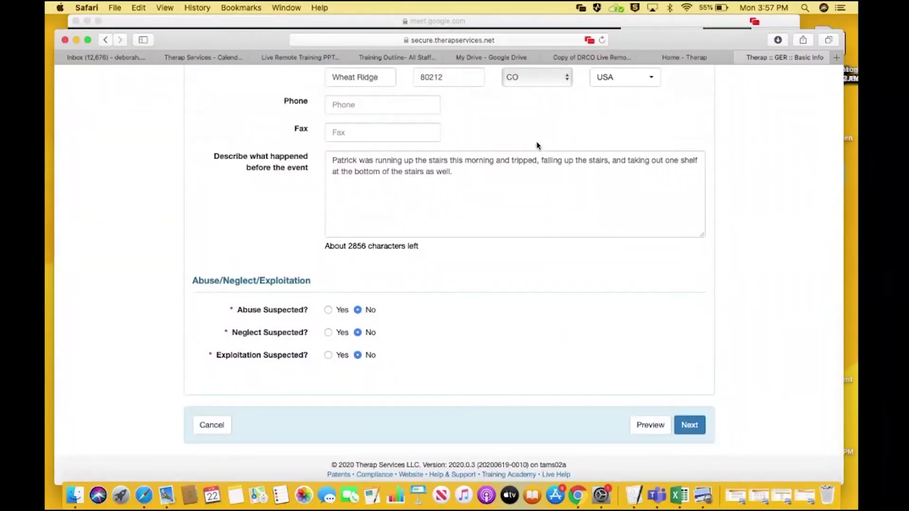
left_click(682, 426)
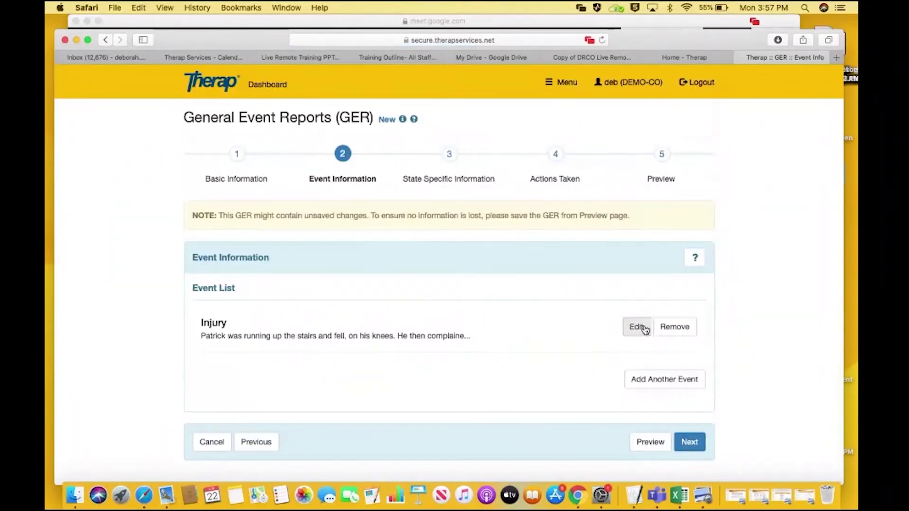
Reopen the Injury event and select the DRCO trainee as its witness
left_click(638, 327)
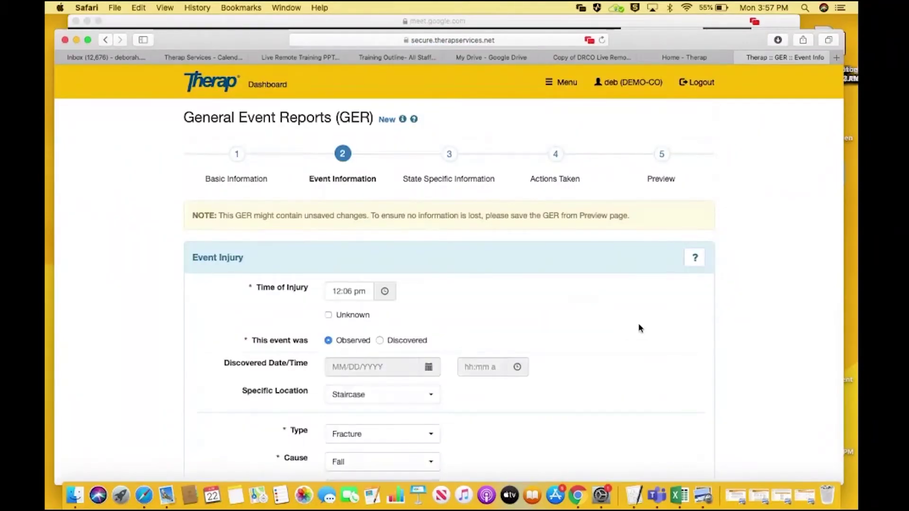
scroll(449, 275, "down", 10)
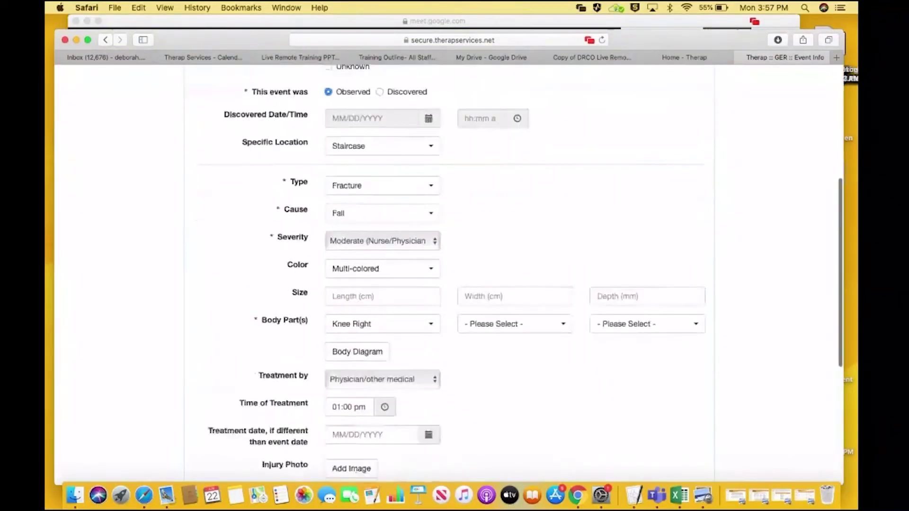
scroll(449, 274, "down", 5)
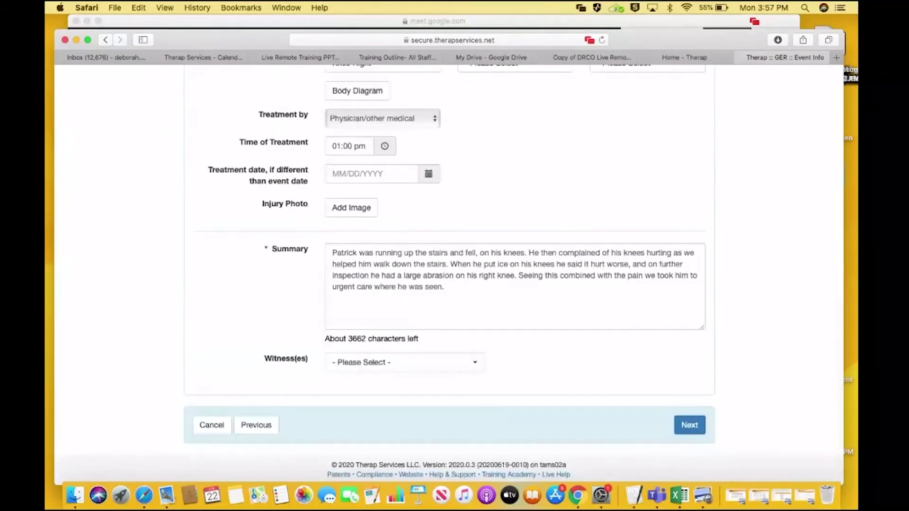
left_click(447, 363)
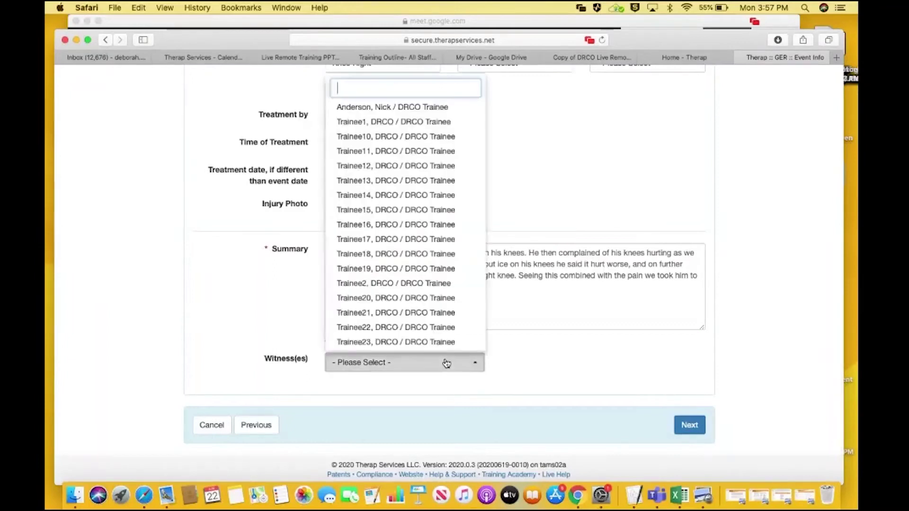
type("s")
key("BackSpace")
type("nic")
key("Return")
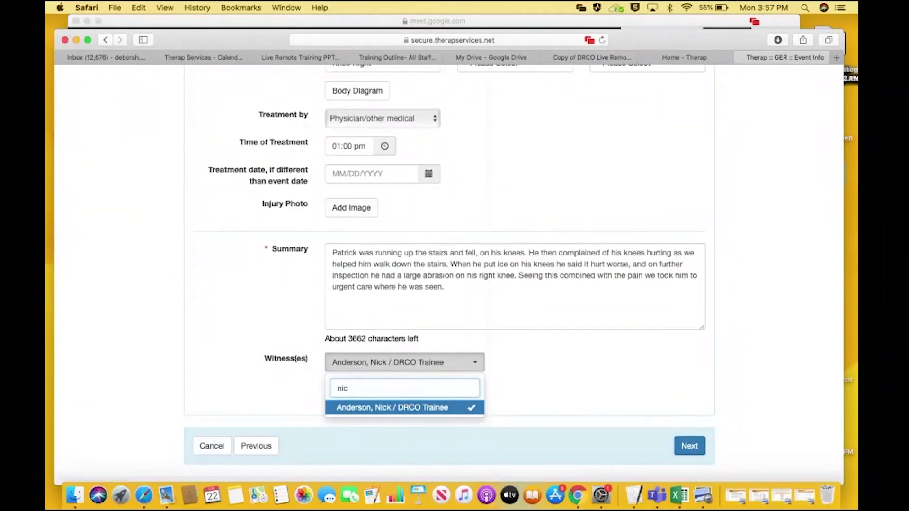
left_click(516, 388)
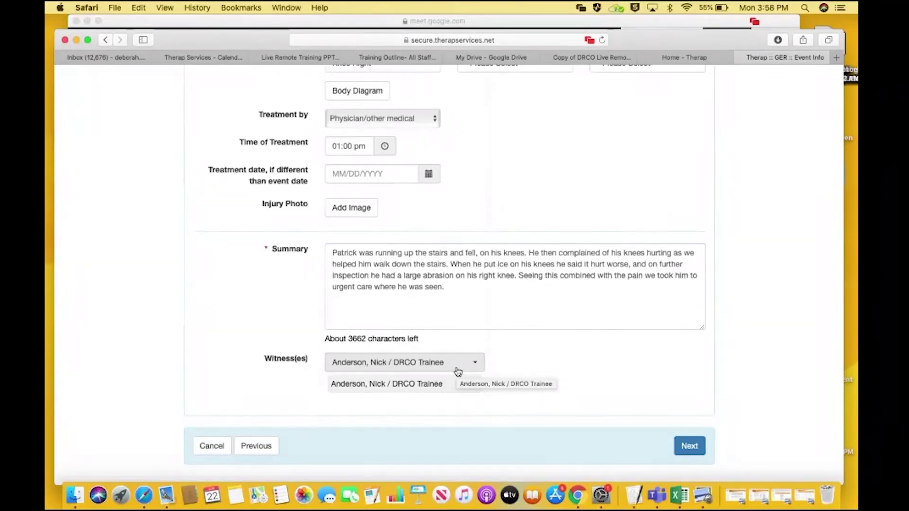
Append to the Summary that urgent care found his knee cap fractured, verified by x-ray
left_click(462, 296)
type("Ur")
key("BackSpace")
key("BackSpace")
type("Urgent care found that ")
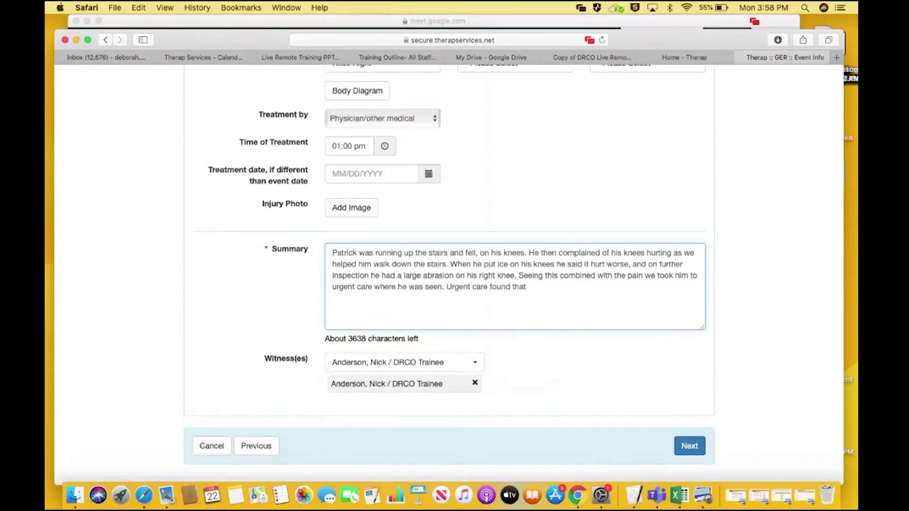
type("Patricks")
key("BackSpace")
type("'s knee cap was fractured.")
key("BackSpace")
key("BackSpace")
type(",")
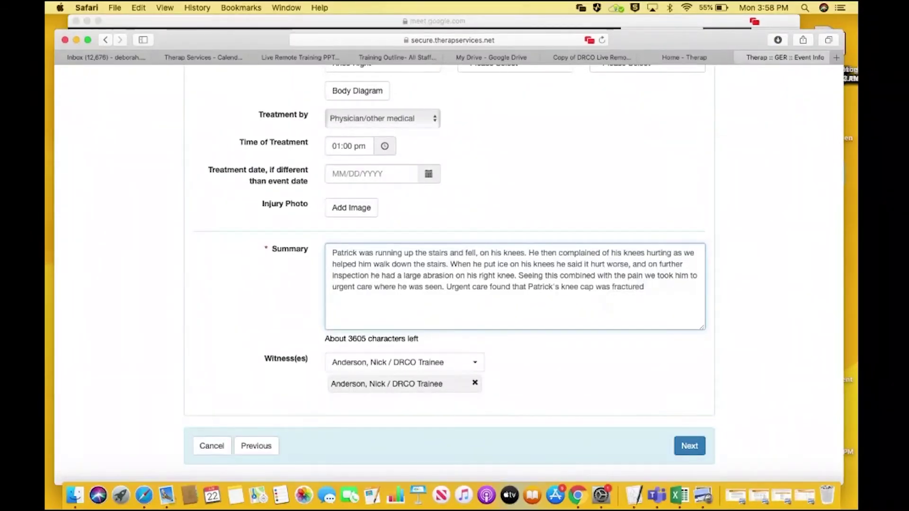
type(", upon ")
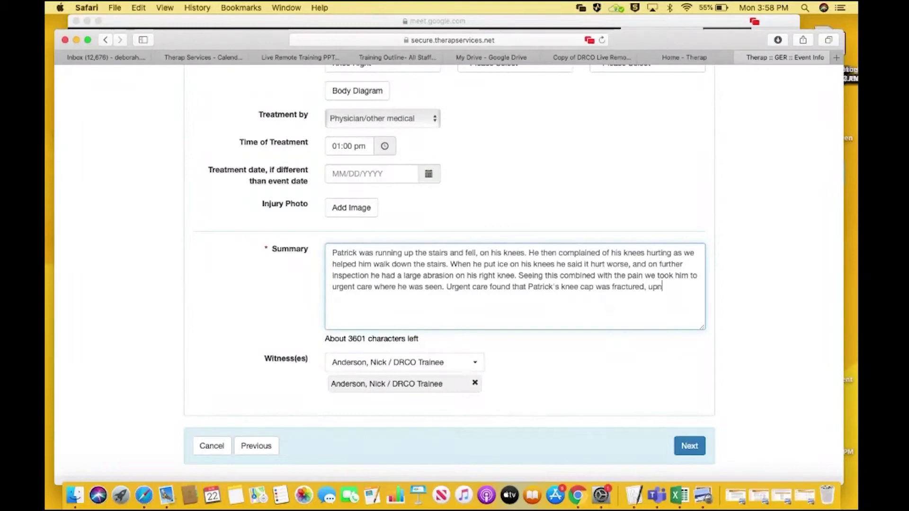
type("inspec")
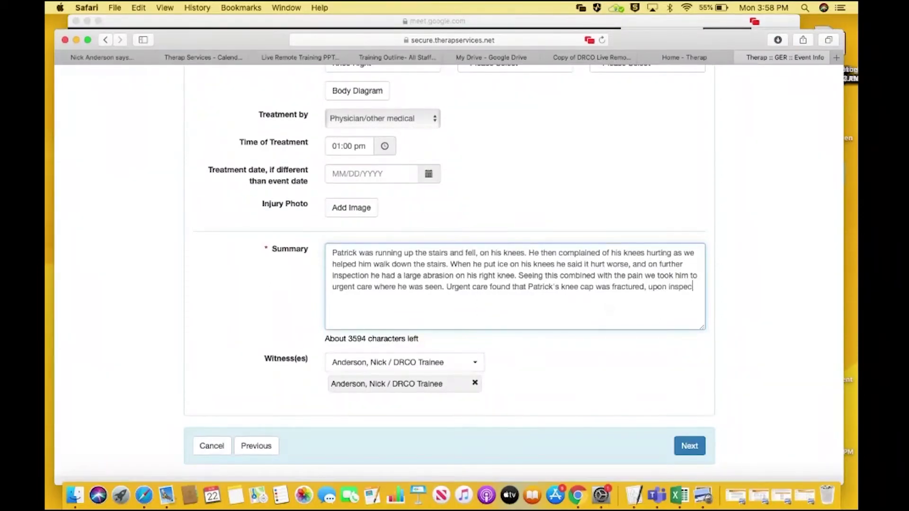
type("tion and")
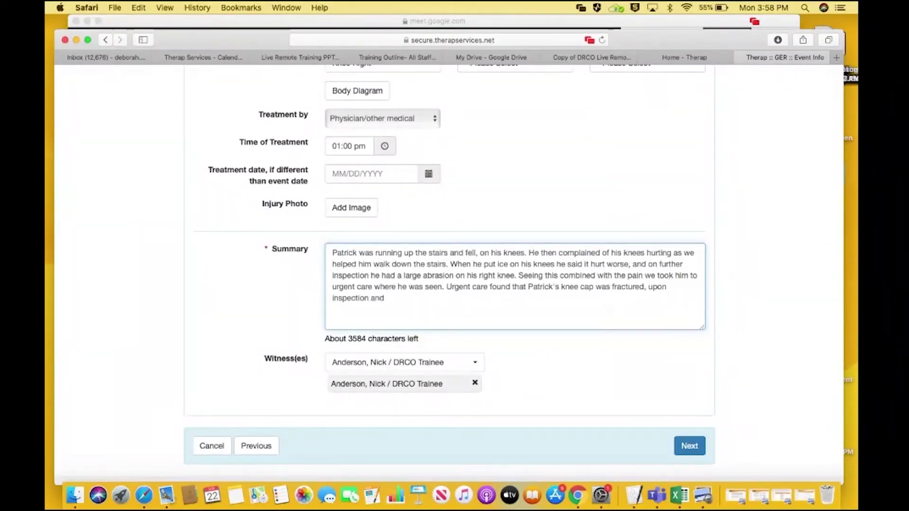
type(" verificatio")
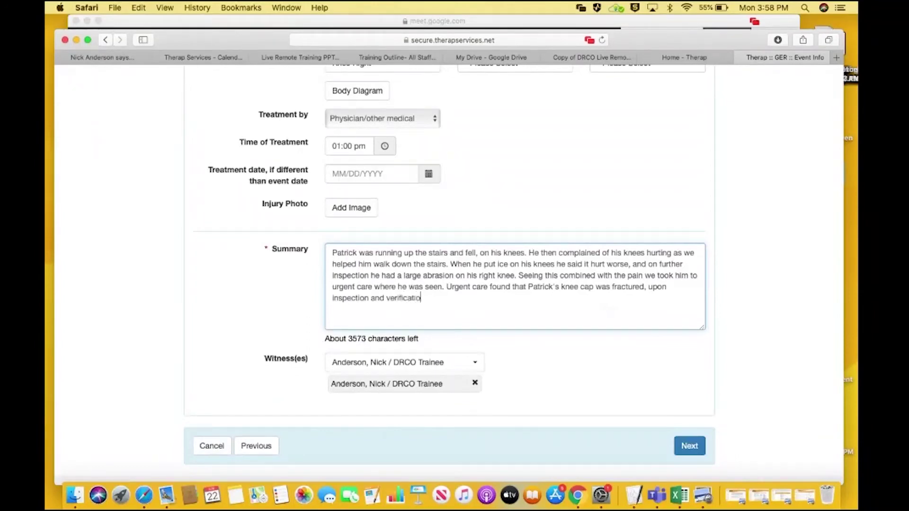
type("n wiht a x ray.")
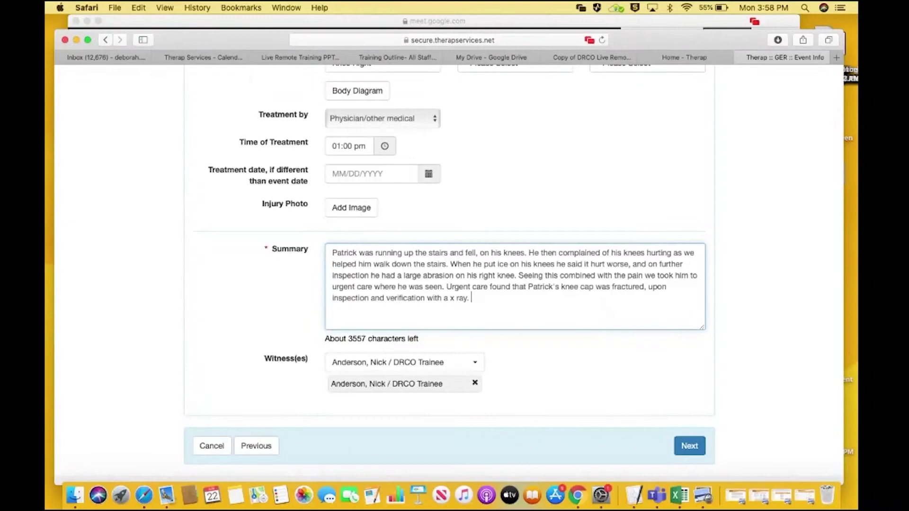
Save the injury event and advance past Event Information and State Specific Information to Actions Taken
left_click(689, 445)
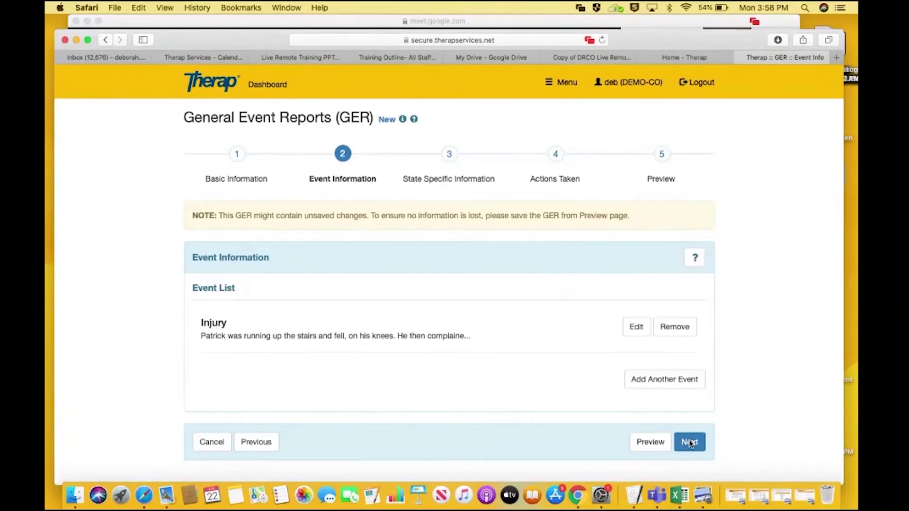
left_click(690, 442)
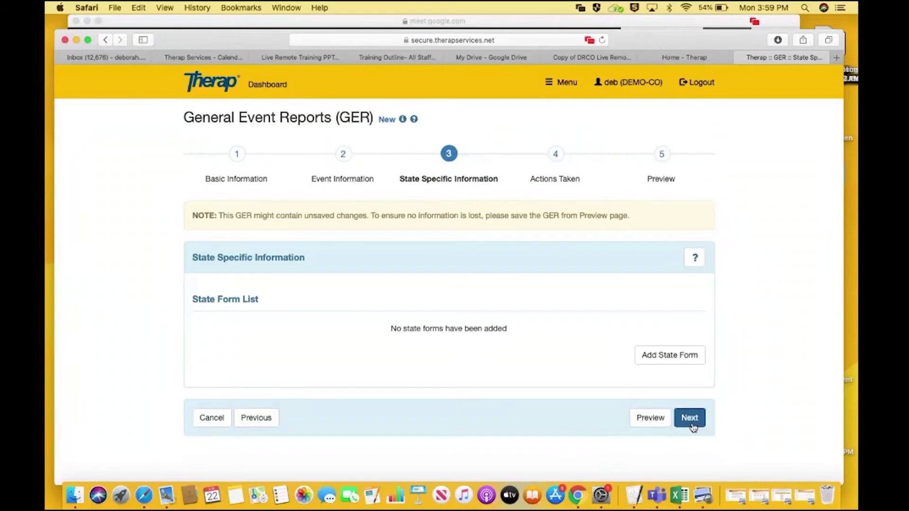
left_click(690, 419)
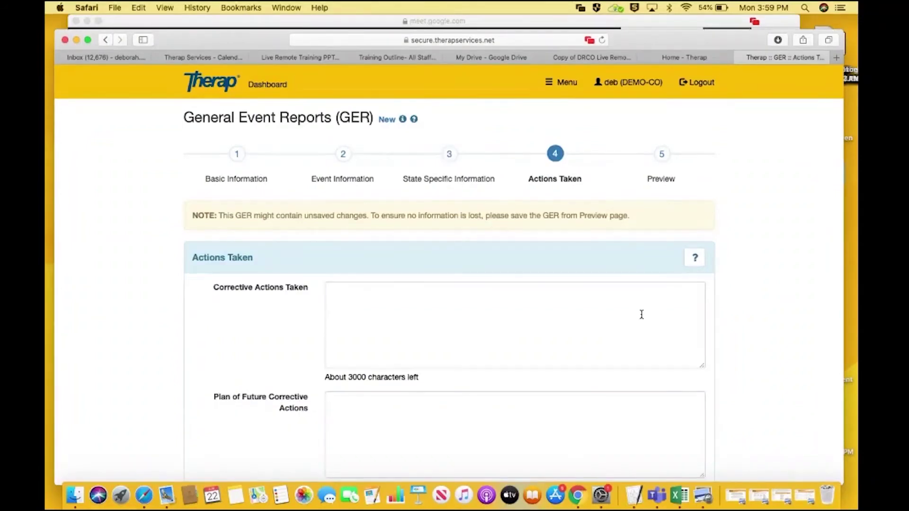
List corrective actions: 1. offered first aid, 2. took him to urgent care, 3. inspected the stairs
left_click(606, 309)
type("1 offered first aid ")
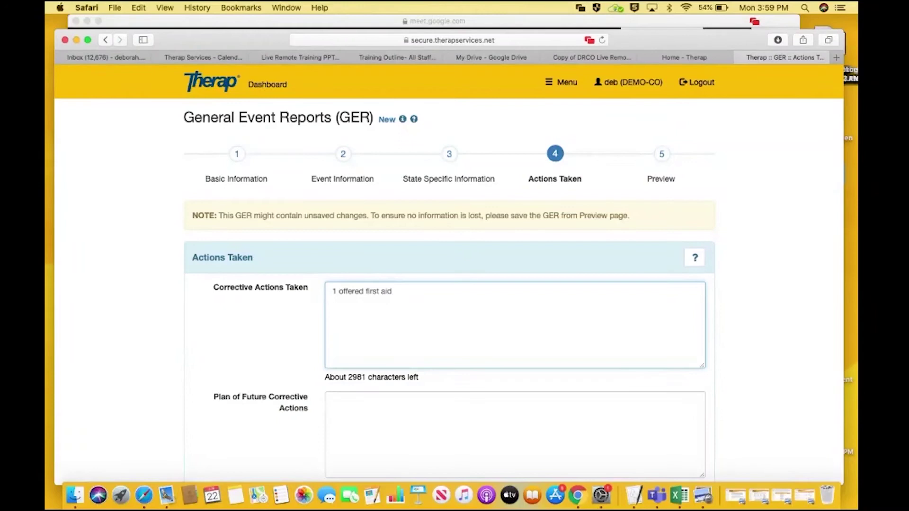
type("2.")
left_click(338, 290)
type(". us")
key("BackSpace")
key("BackSpace")
type("used po")
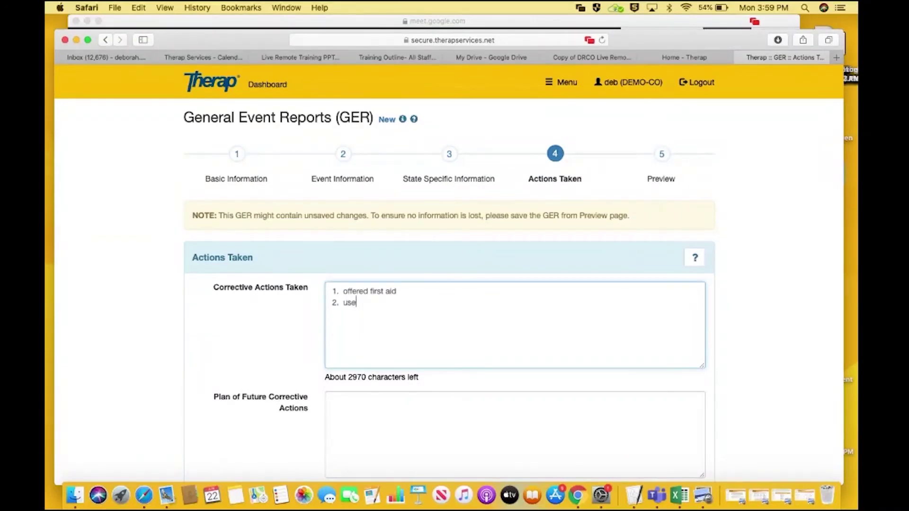
key("BackSpace")
key("BackSpace")
key("BackSpace")
key("BackSpace")
key("BackSpace")
key("BackSpace")
key("BackSpace")
key("BackSpace")
type("o")
key("BackSpace")
type("took Patrick to urgent care")
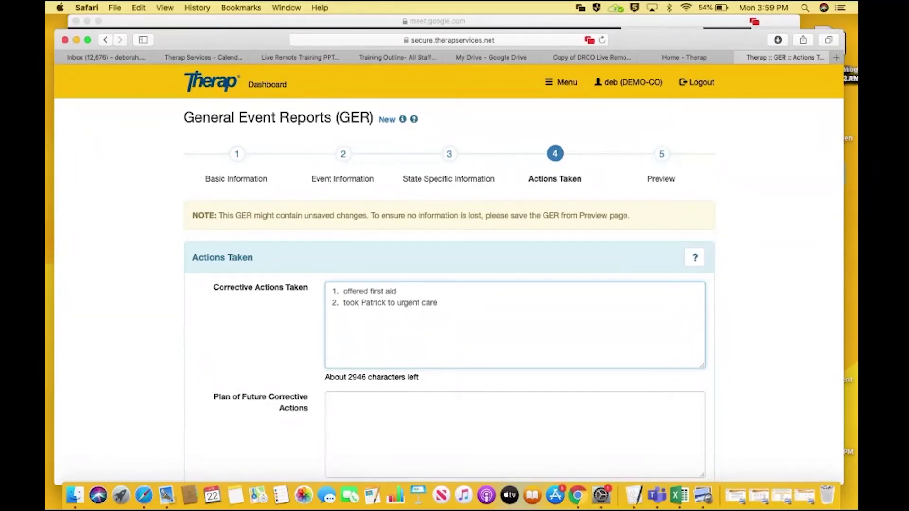
key("Return")
type("3. Inspected the stairs ")
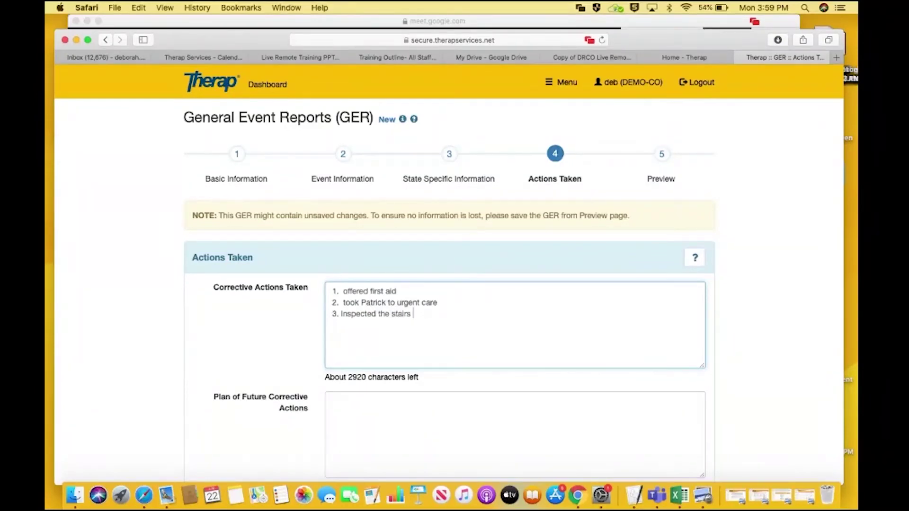
type("upon reutrn")
type(" to be sure ")
type("no one el")
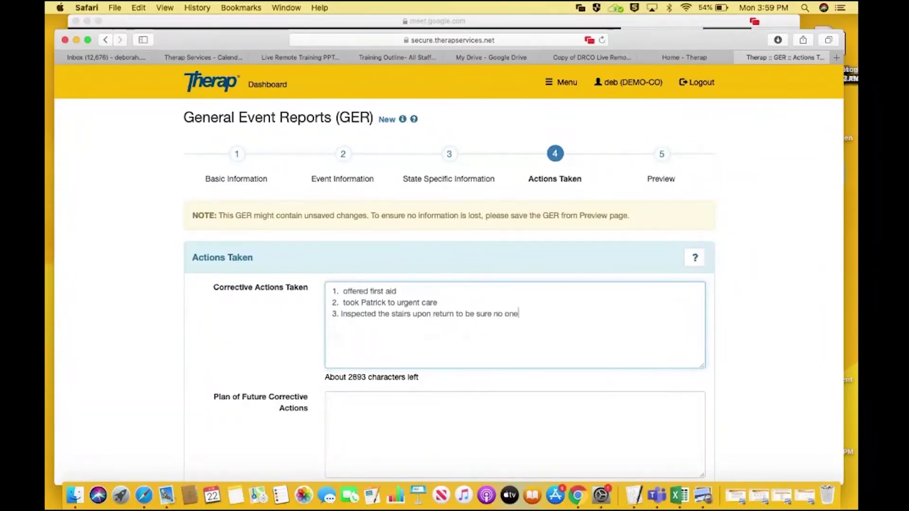
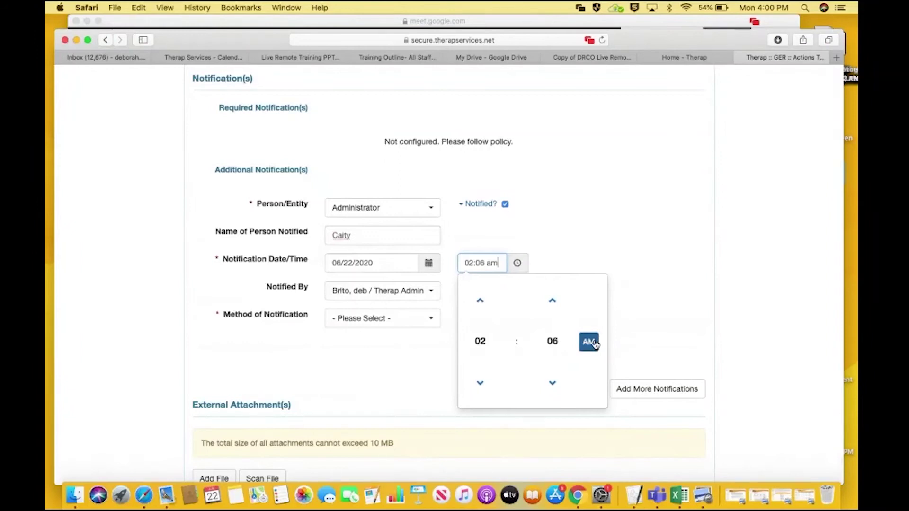
Set the administrator notification time to 01:30 PM
left_click(480, 382)
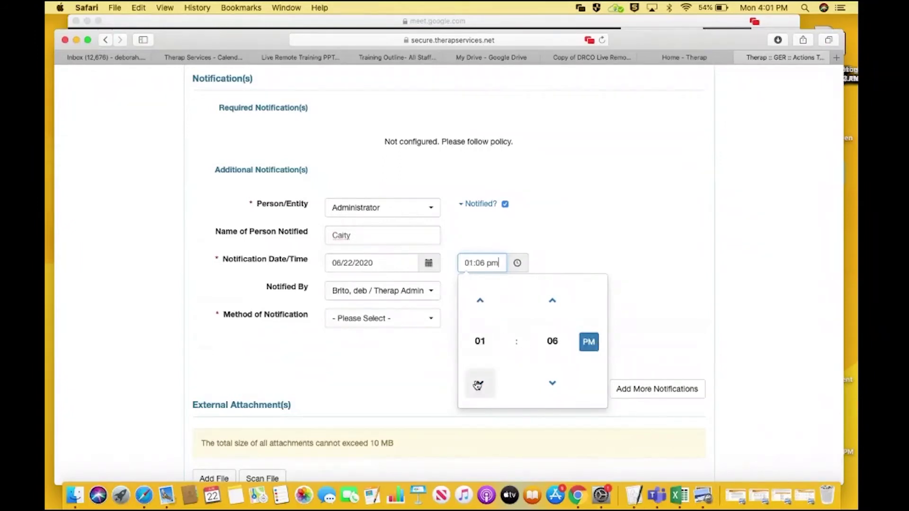
left_click(552, 301)
left_click(552, 301)
left_click(552, 301)
left_click(552, 301)
left_click(552, 301)
left_click(552, 301)
left_click(552, 301)
left_click(552, 301)
left_click(552, 301)
left_click(552, 301)
left_click(552, 301)
left_click(552, 301)
left_click(552, 301)
left_click(552, 301)
left_click(552, 301)
left_click(552, 301)
left_click(552, 301)
left_click(552, 301)
left_click(552, 301)
left_click(552, 301)
left_click(552, 301)
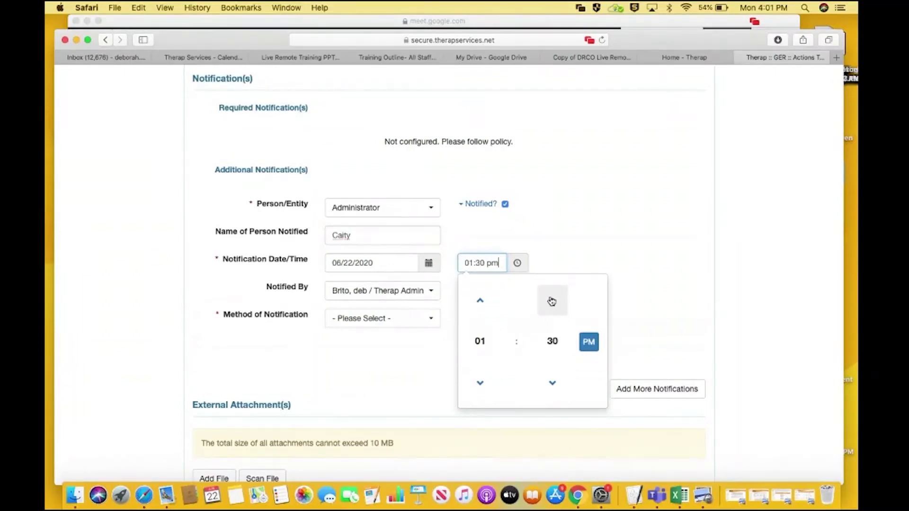
left_click(588, 240)
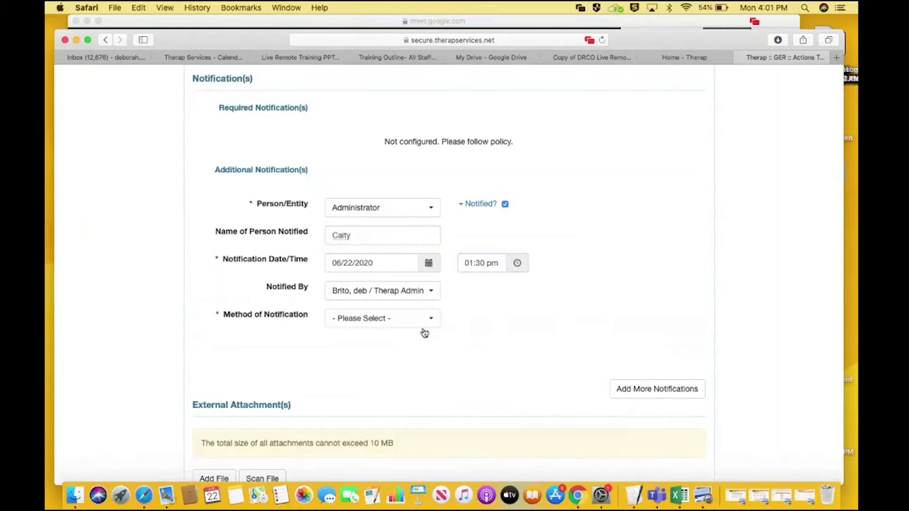
Choose Email as the method of notification
left_click(393, 327)
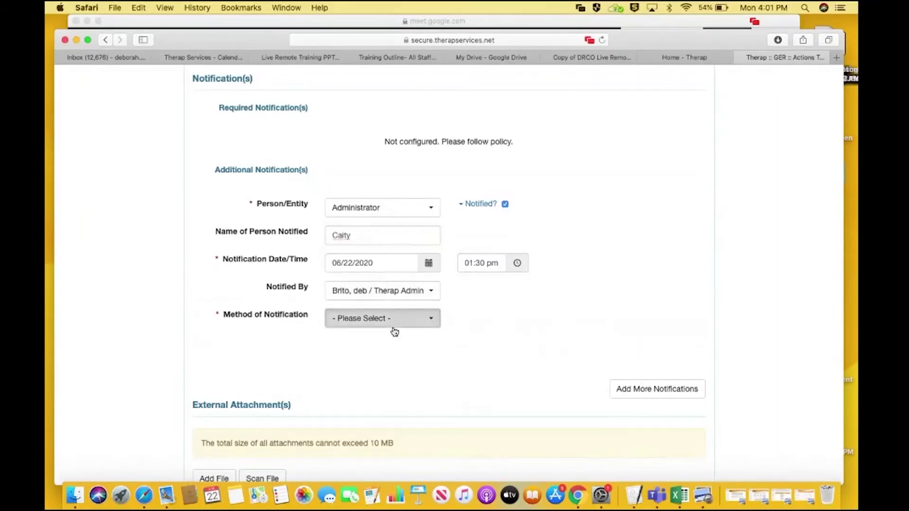
left_click(381, 358)
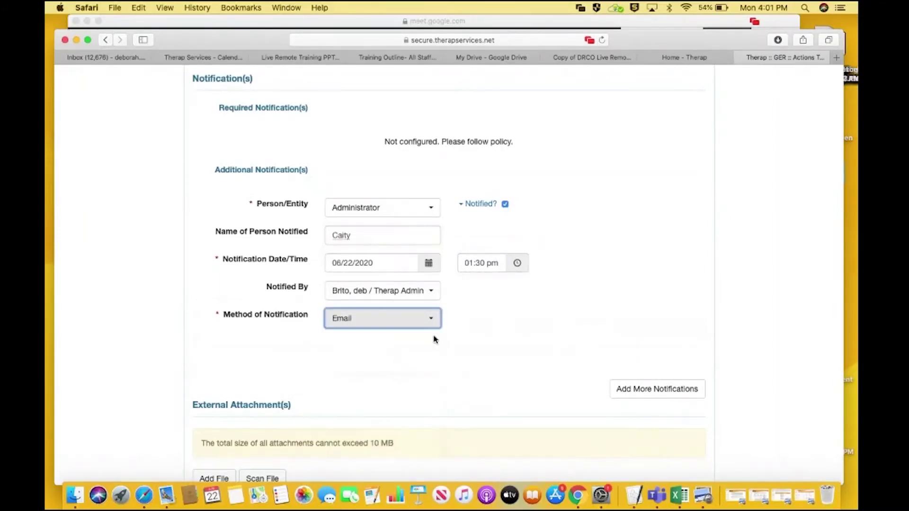
left_click(740, 287)
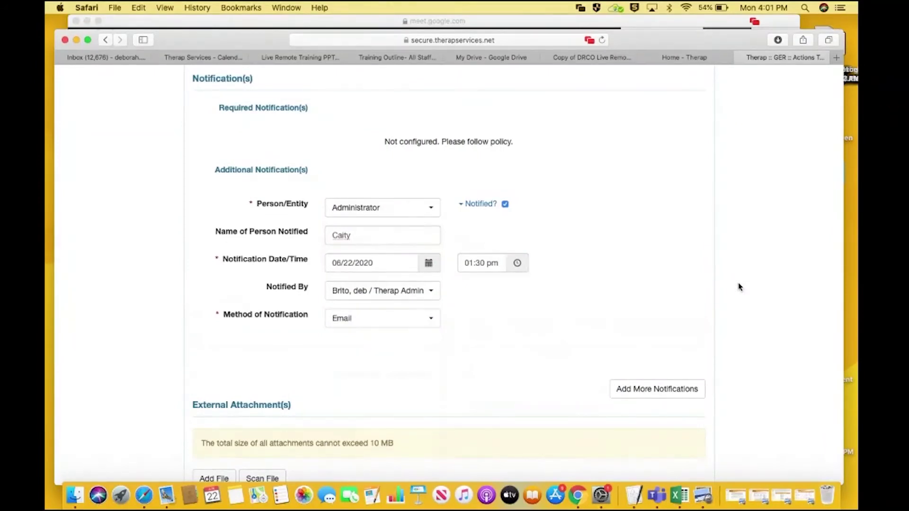
scroll(739, 287, "down", 3)
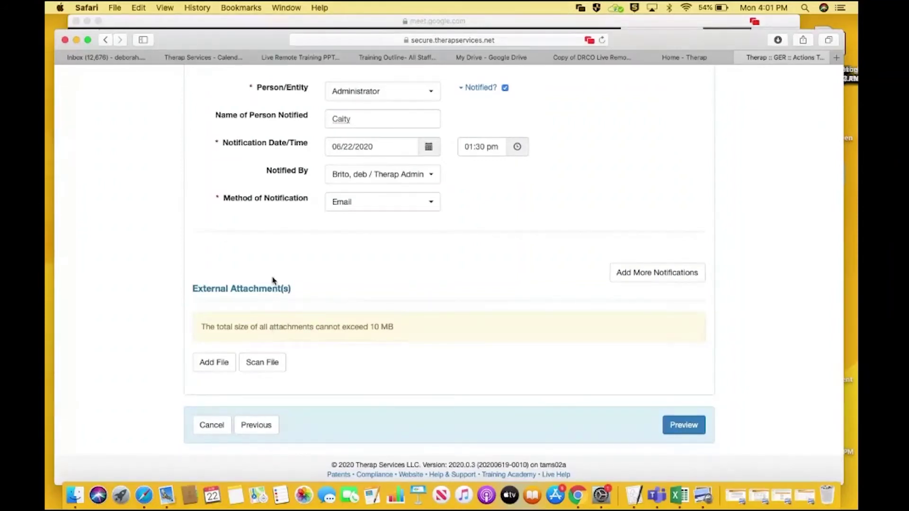
Preview the completed GER and jump to its Review/Followup Comments section
left_click(676, 427)
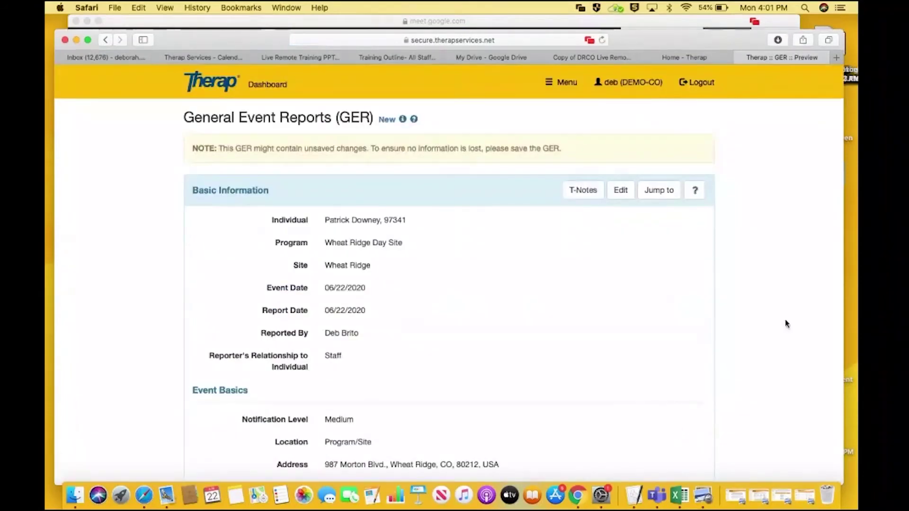
scroll(406, 476, "down", 3)
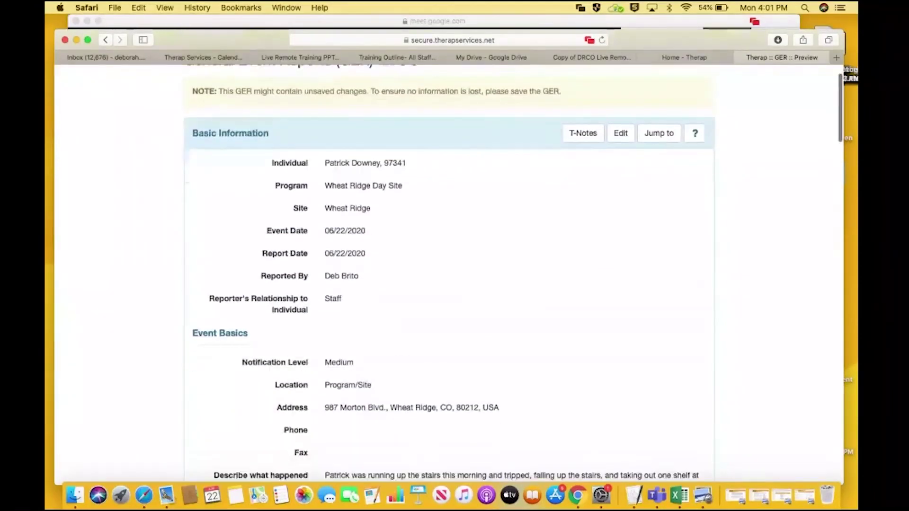
scroll(406, 476, "down", 6)
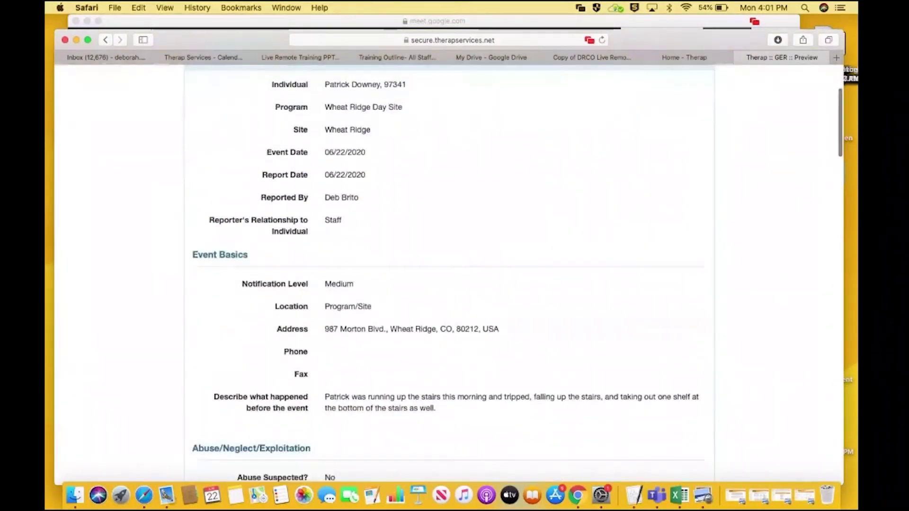
scroll(449, 272, "down", 18)
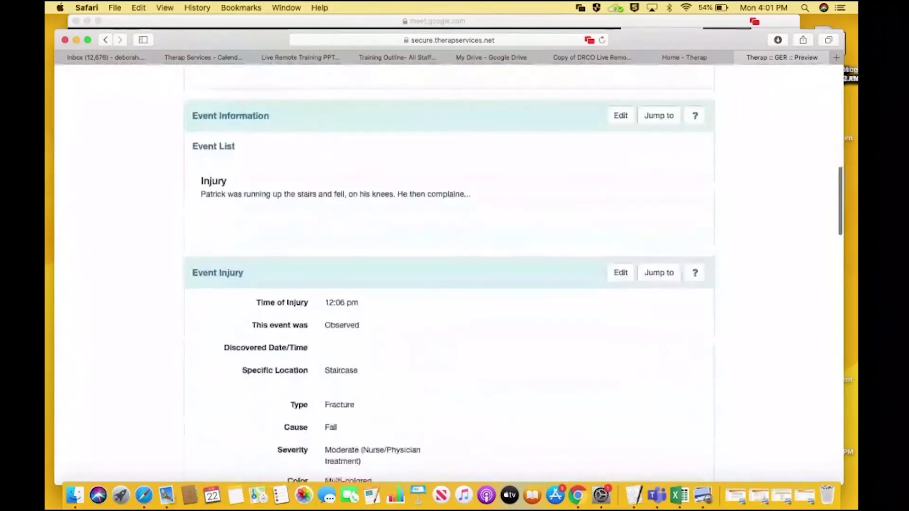
left_click(661, 277)
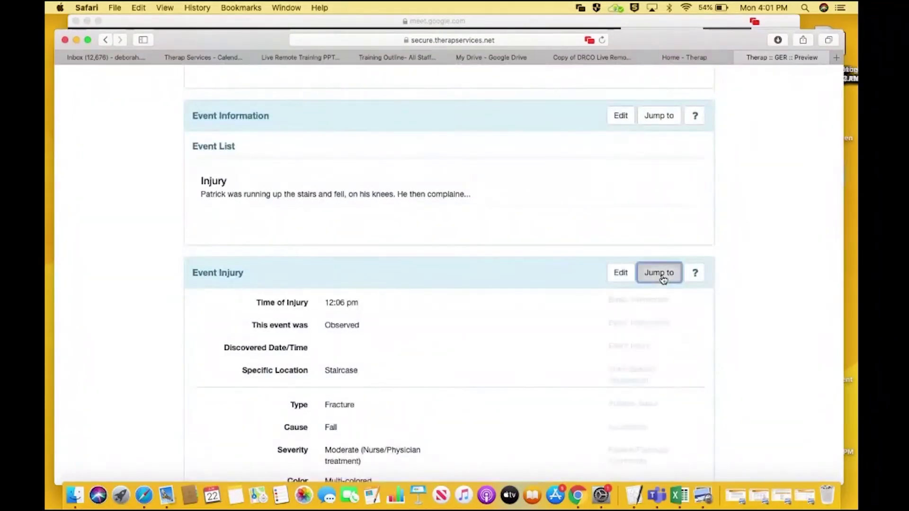
left_click(660, 451)
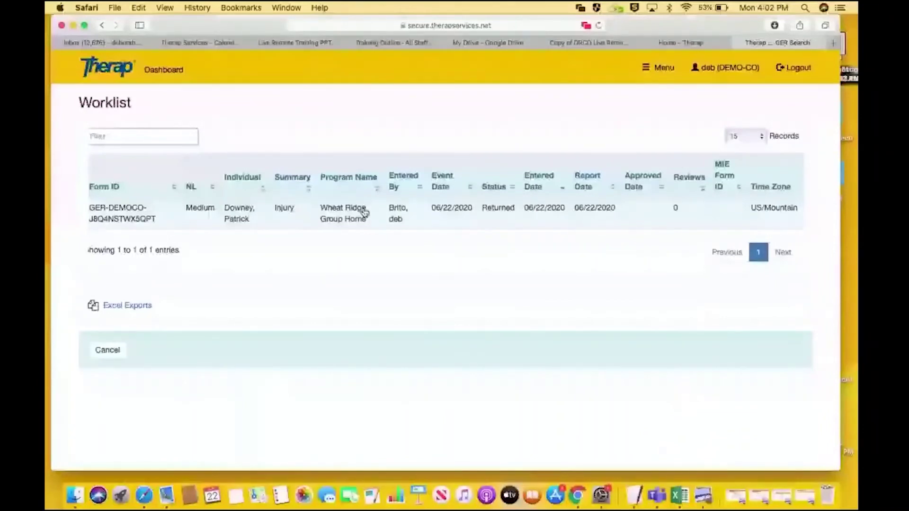
Open the returned injury GER, read its witness-request T-Note, and edit Event Information
left_click(364, 212)
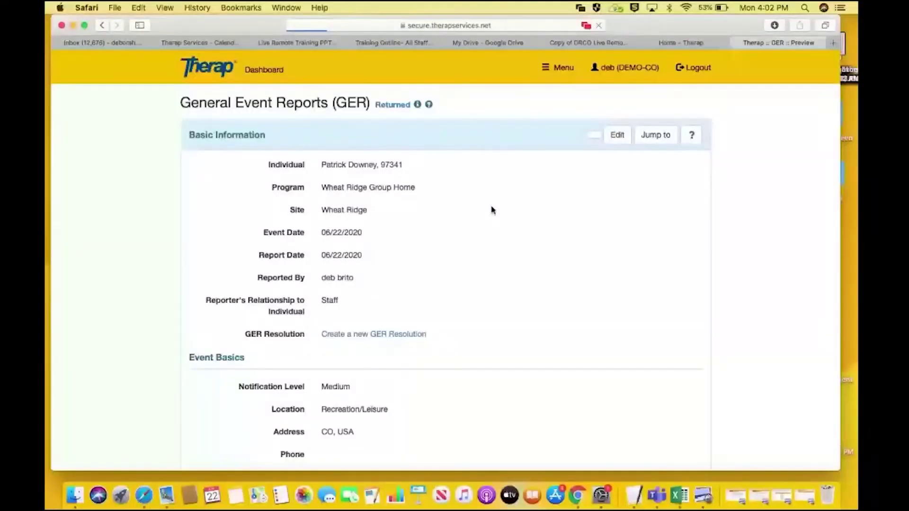
scroll(731, 284, "down", 4)
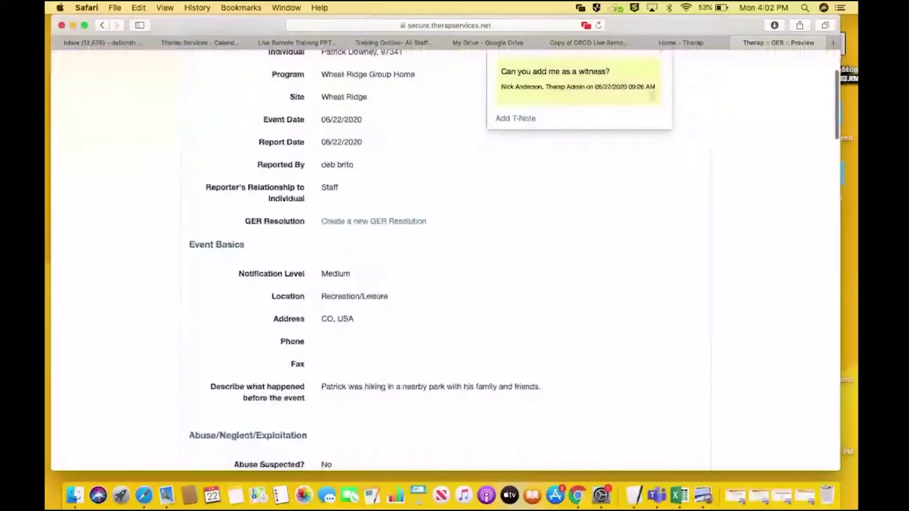
scroll(445, 261, "up", 2)
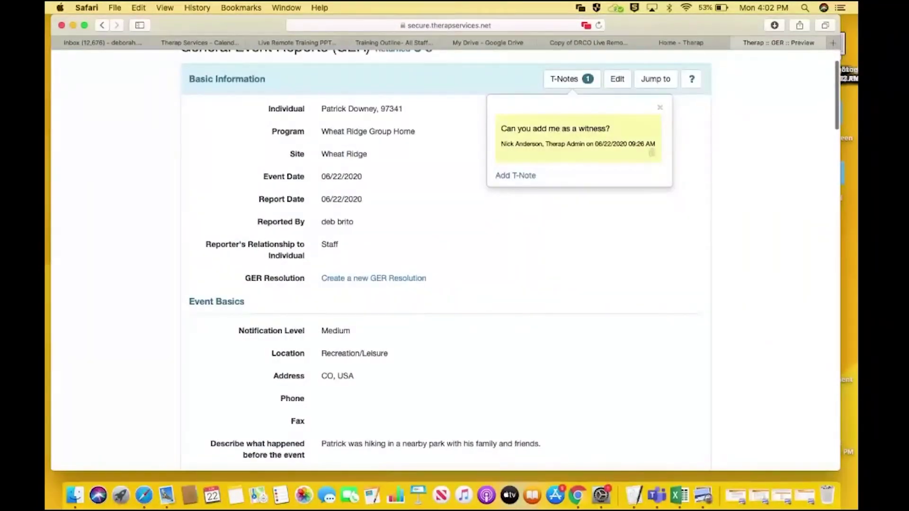
scroll(514, 184, "up", 2)
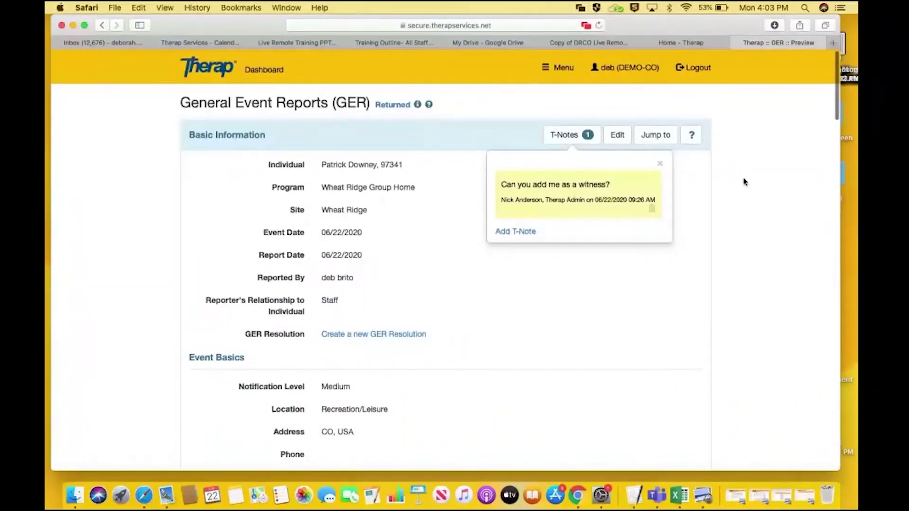
scroll(743, 180, "down", 6)
scroll(445, 260, "down", 6)
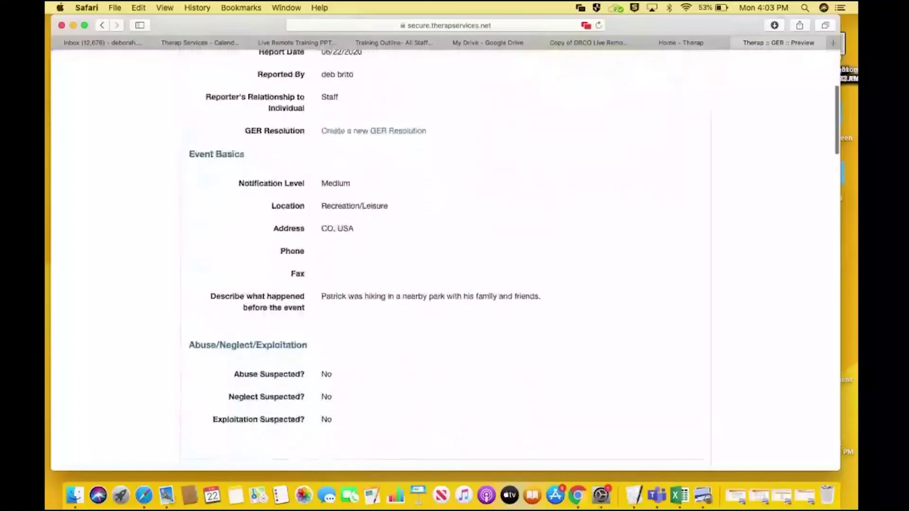
scroll(445, 261, "up", 1)
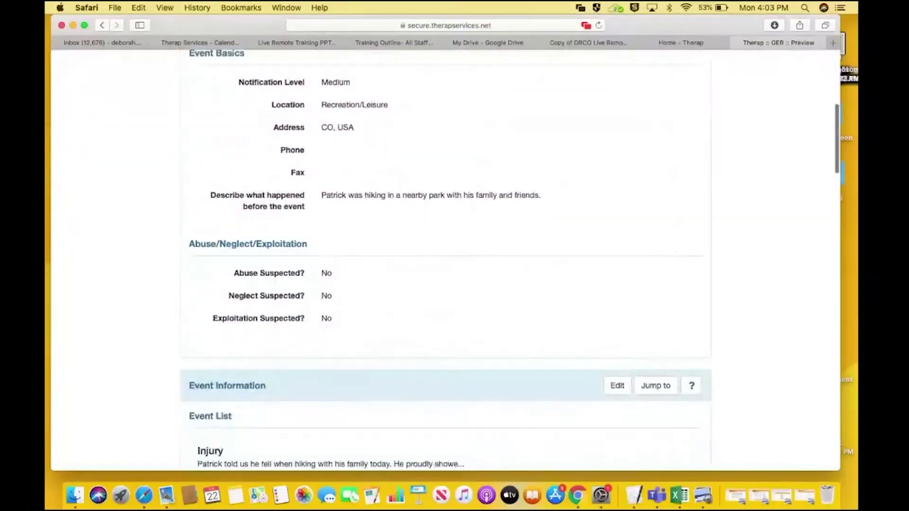
scroll(445, 260, "down", 2)
scroll(445, 261, "down", 4)
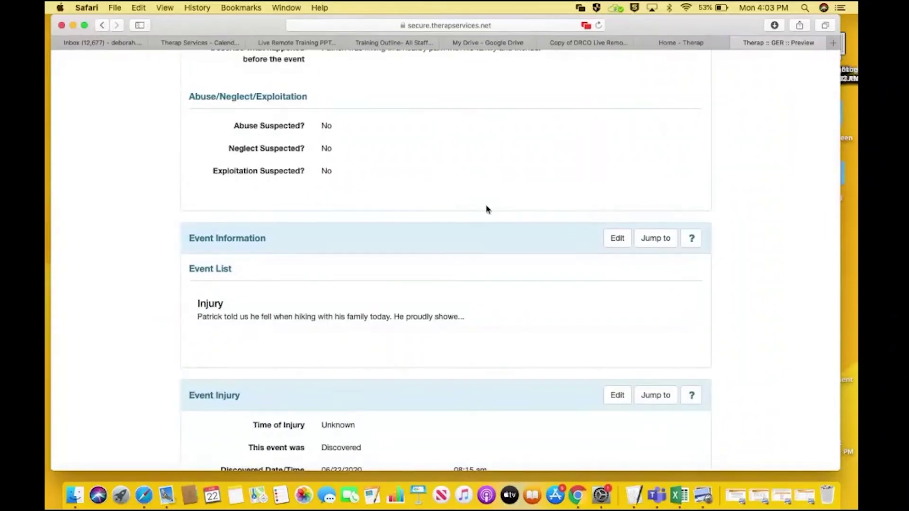
left_click(627, 240)
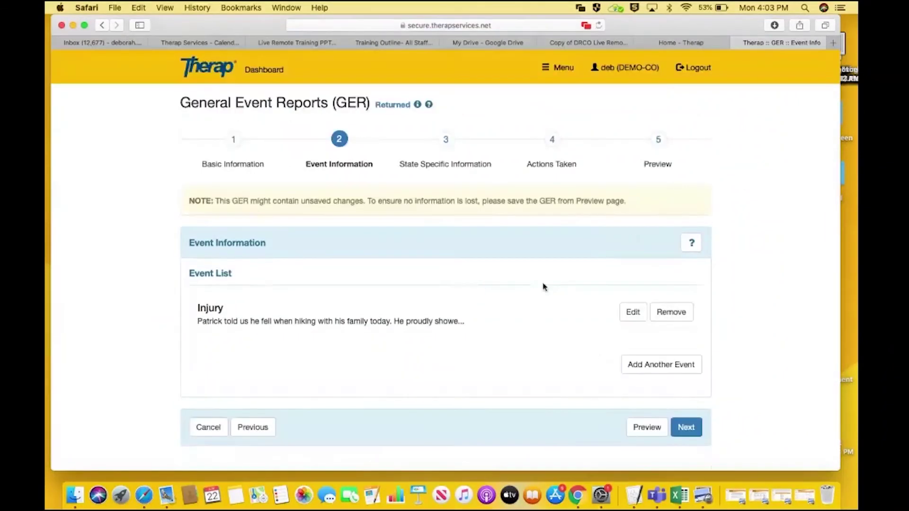
Add the requesting trainee as a witness to the Injury event and save it
left_click(635, 312)
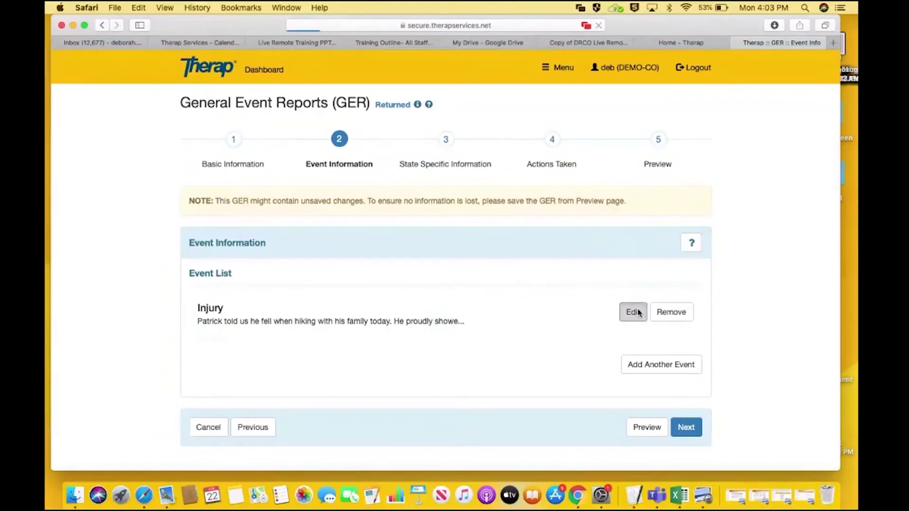
scroll(640, 314, "down", 10)
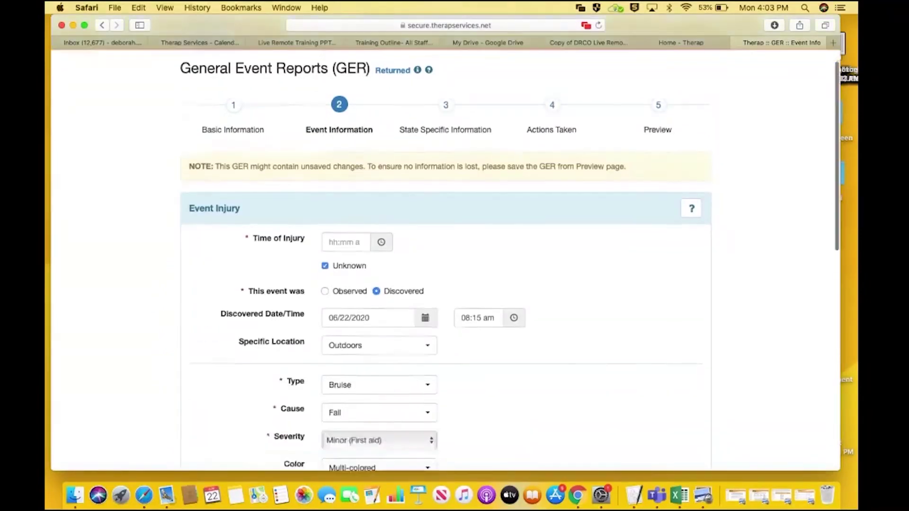
scroll(577, 309, "down", 5)
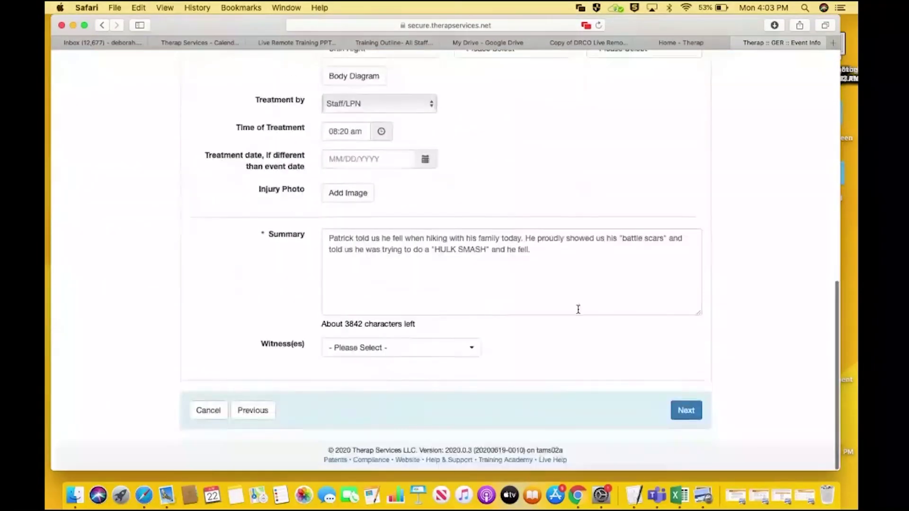
left_click(426, 355)
type("Ni")
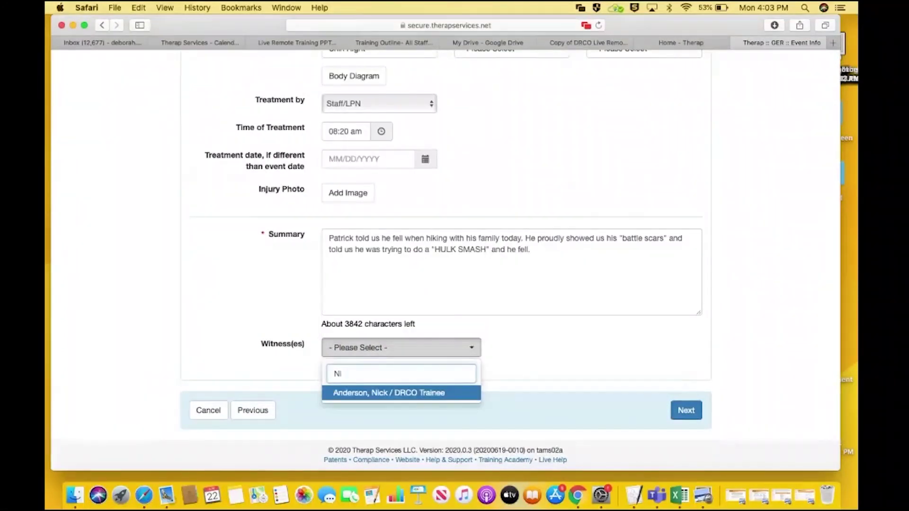
key("Return")
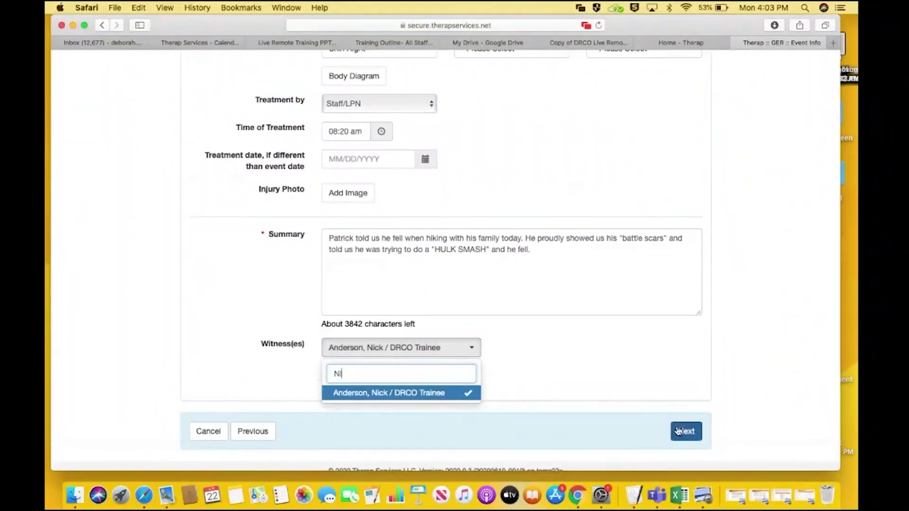
left_click(684, 433)
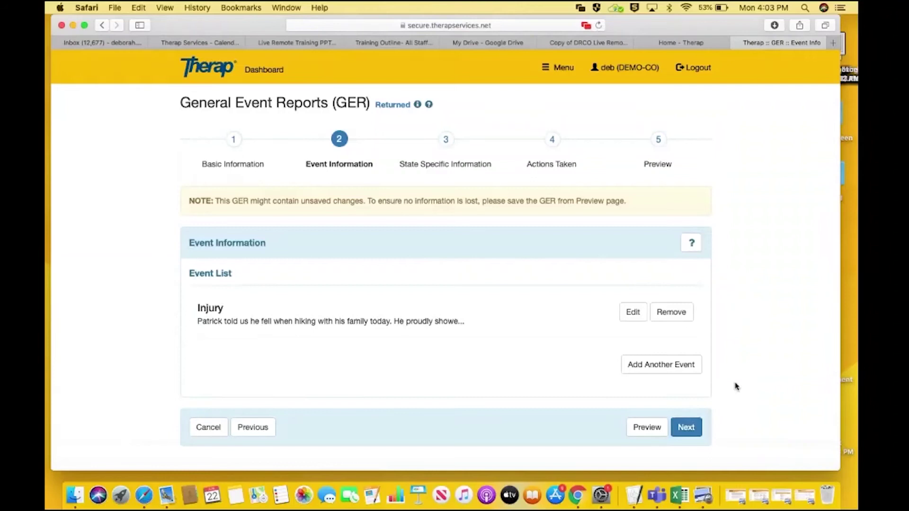
Advance through State Specific Information and Actions Taken to the report Preview
left_click(682, 427)
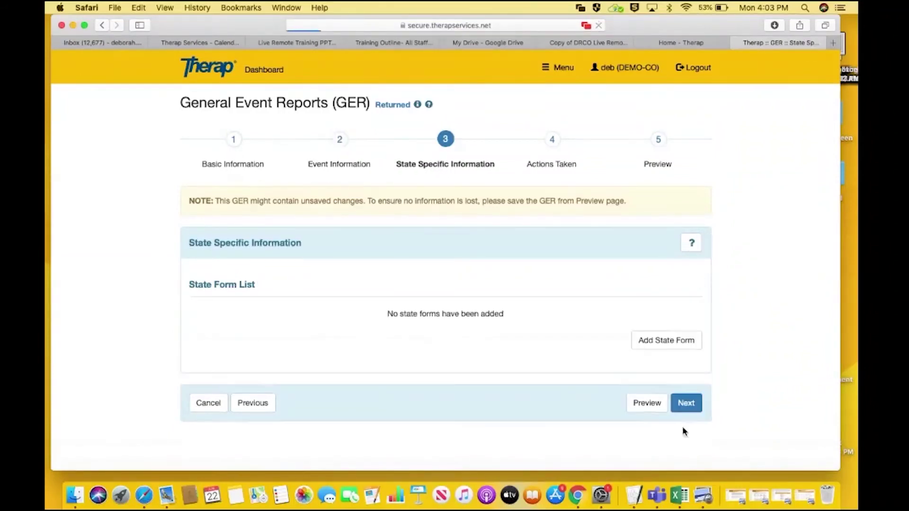
left_click(685, 403)
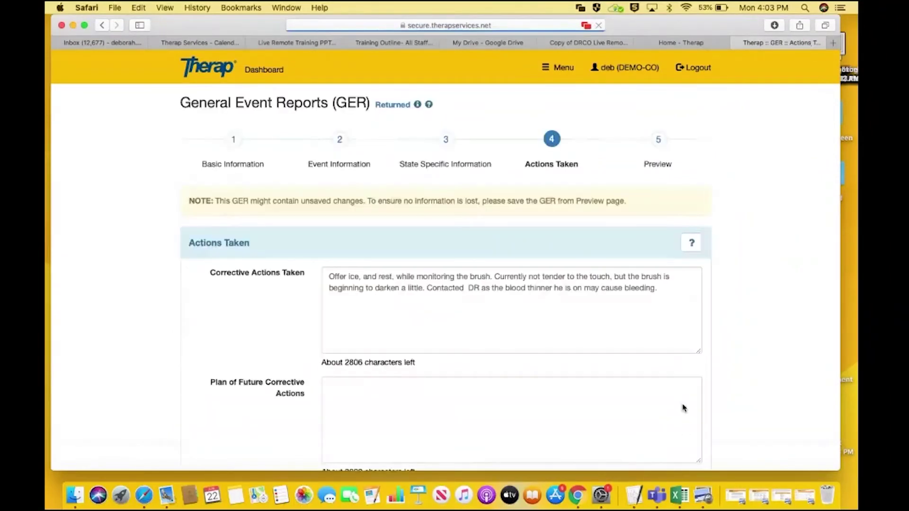
scroll(753, 367, "down", 7)
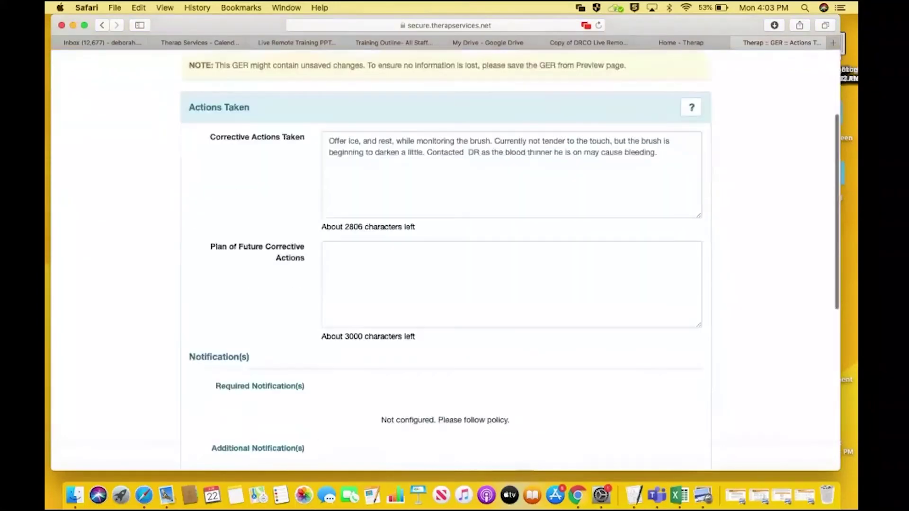
scroll(749, 377, "down", 4)
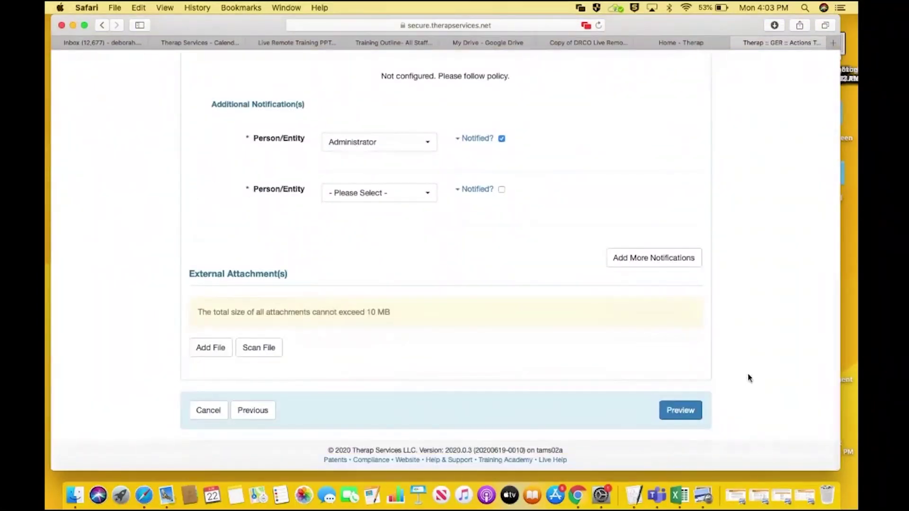
left_click(681, 413)
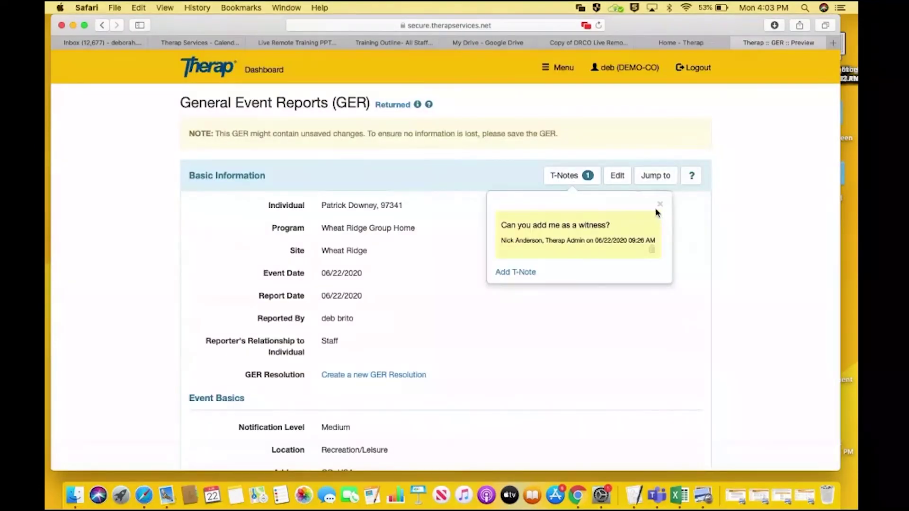
Review the report's T-Notes and the Basic Information help
left_click(659, 204)
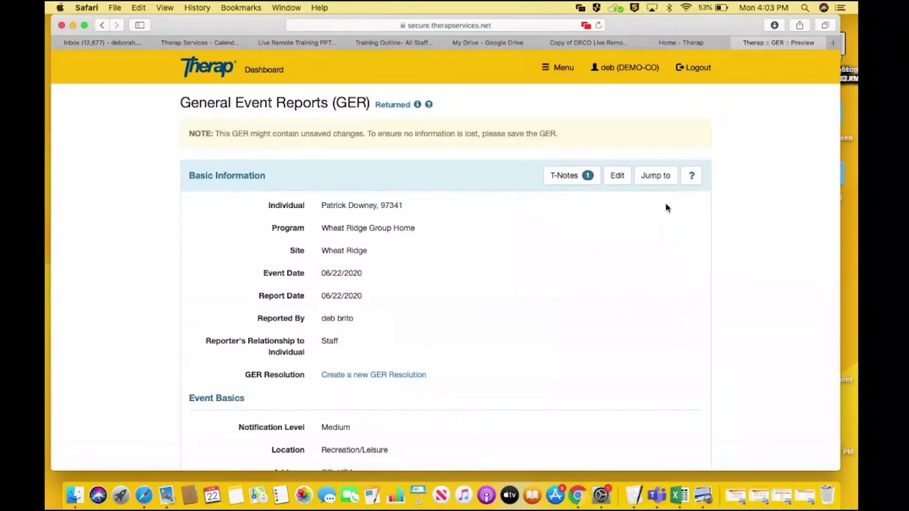
left_click(587, 177)
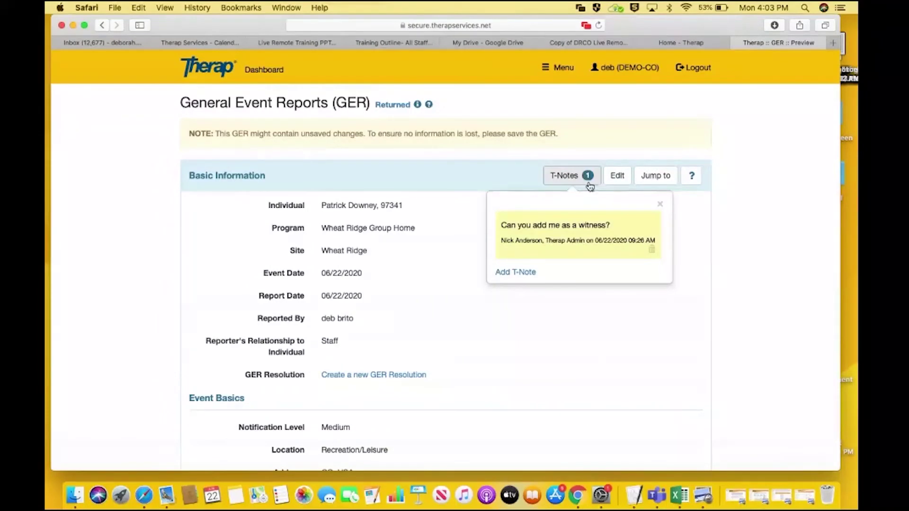
left_click(660, 204)
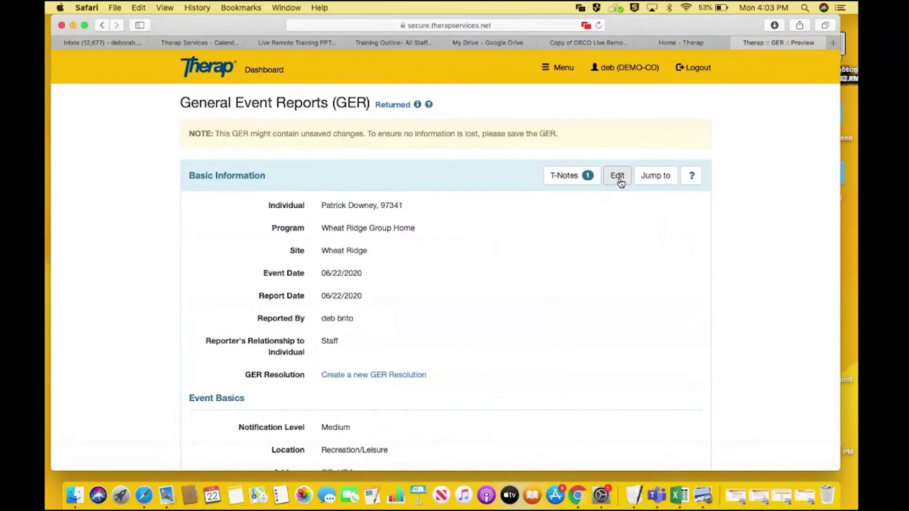
left_click(690, 184)
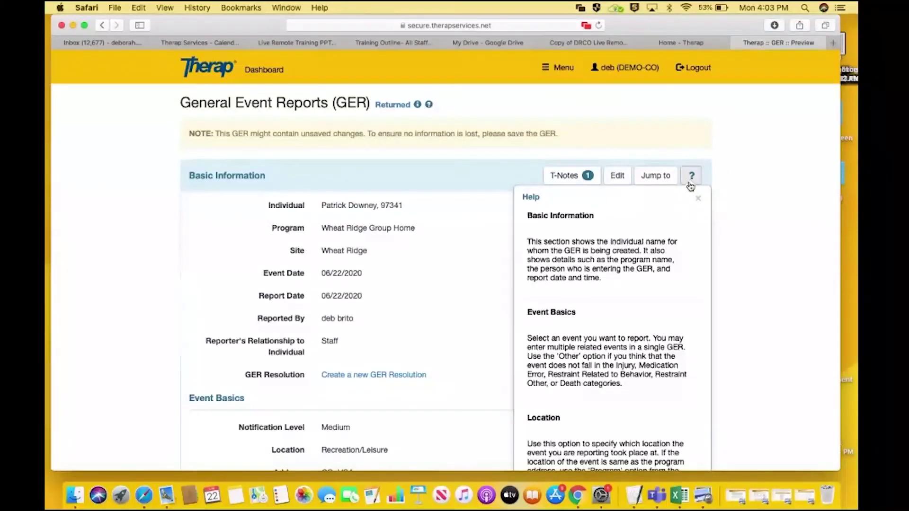
scroll(690, 186, "down", 10)
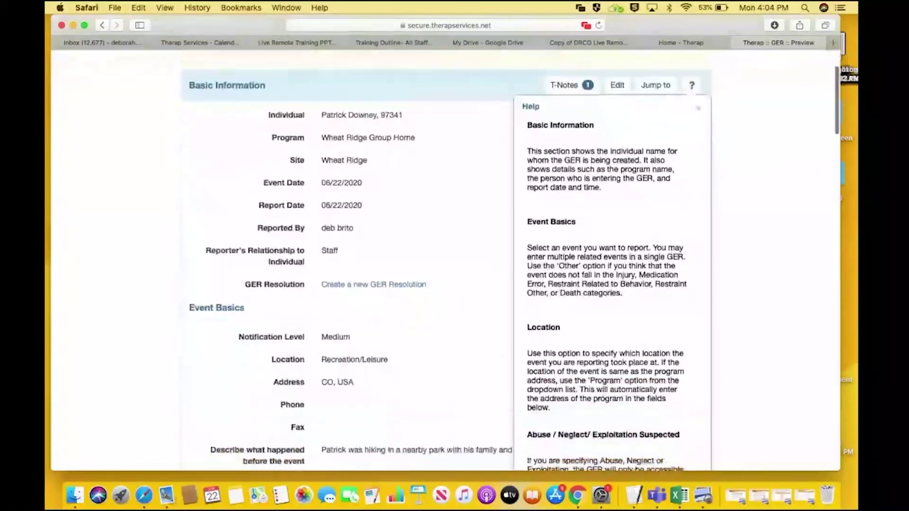
scroll(689, 189, "down", 5)
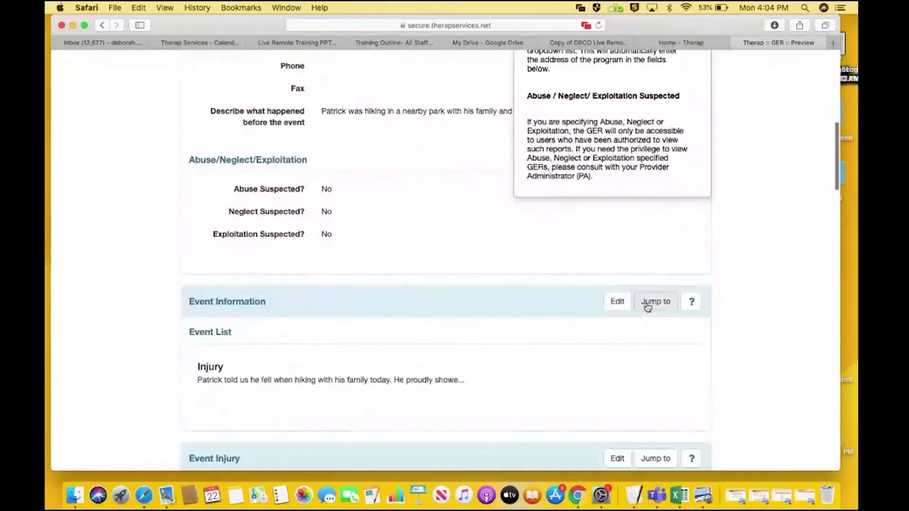
Jump to the Notification section, then submit the GER and confirm
left_click(654, 303)
left_click(625, 455)
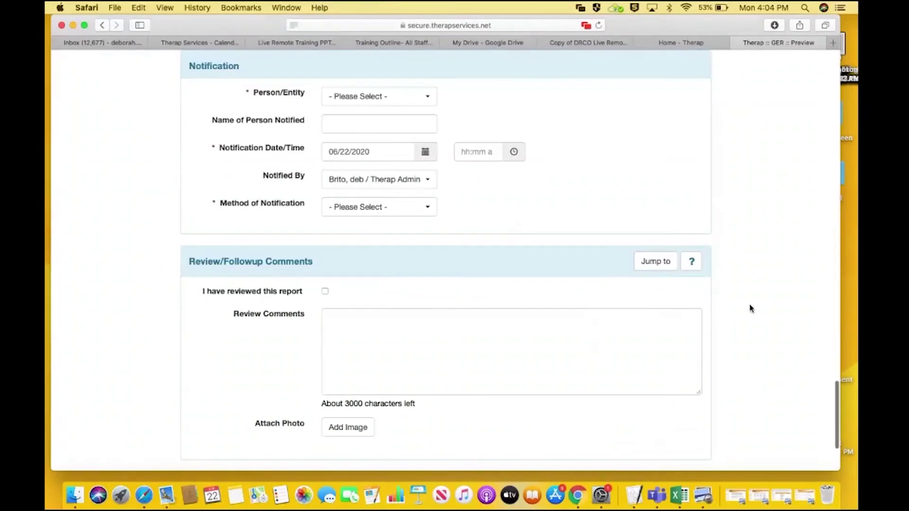
scroll(751, 308, "down", 1)
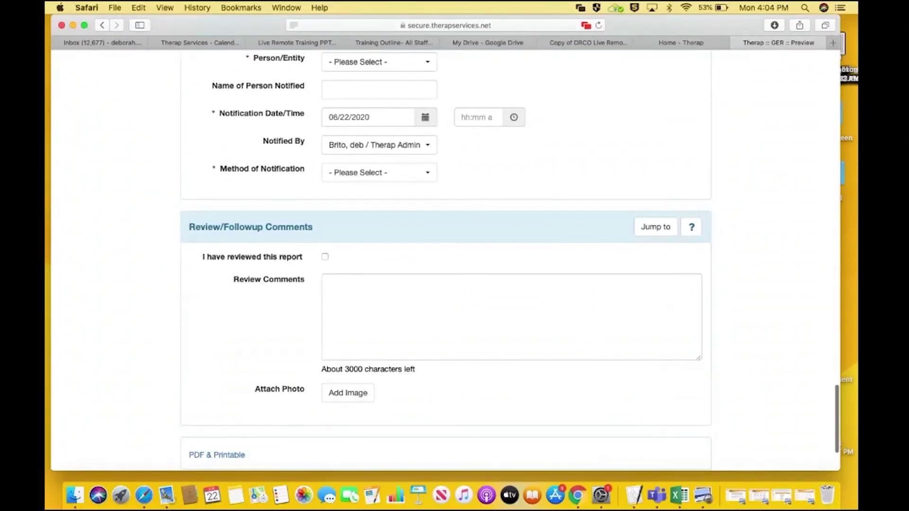
scroll(549, 410, "down", 3)
left_click(550, 410)
left_click(590, 144)
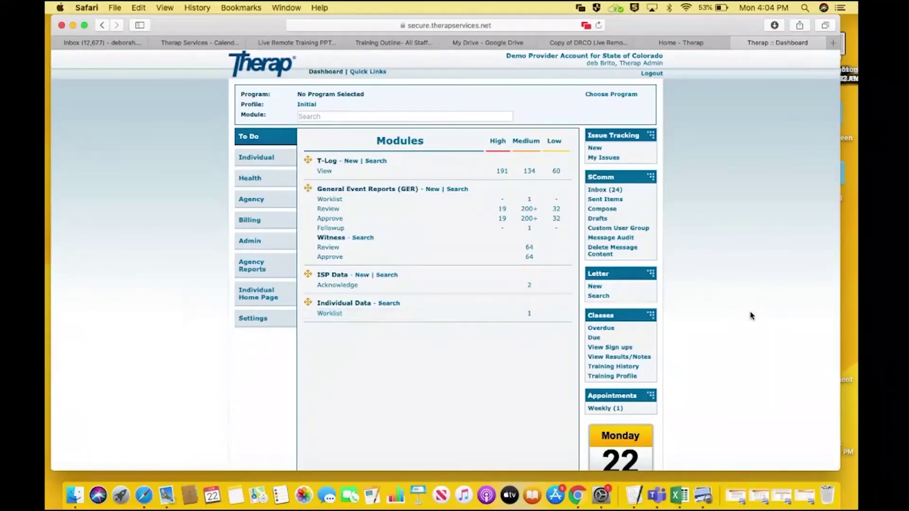
Open the Live Help support window from the dashboard footer
scroll(755, 317, "down", 2)
scroll(541, 268, "down", 5)
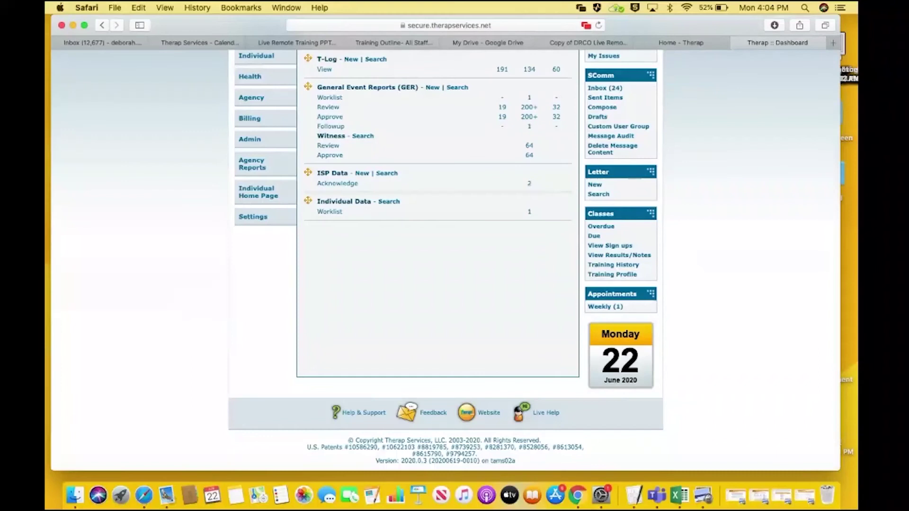
left_click(543, 414)
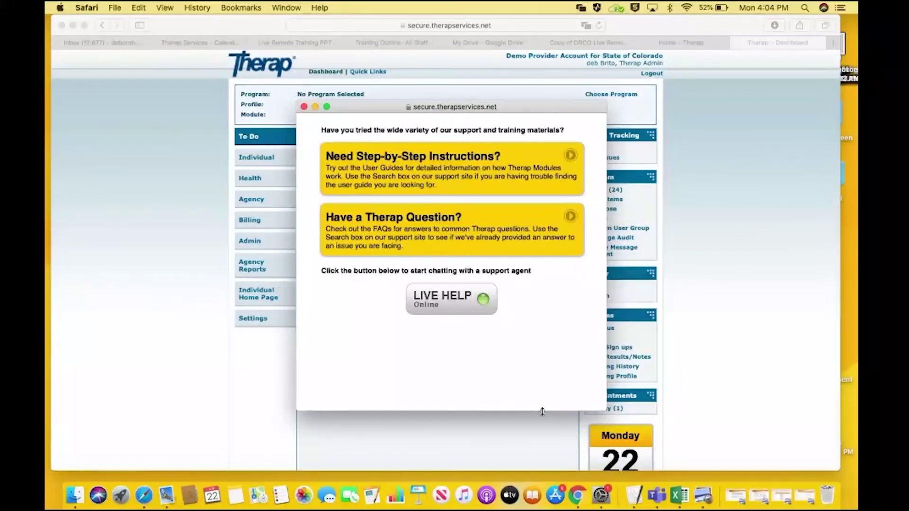
Start a live help chat with the subject 'GER'
left_click(462, 297)
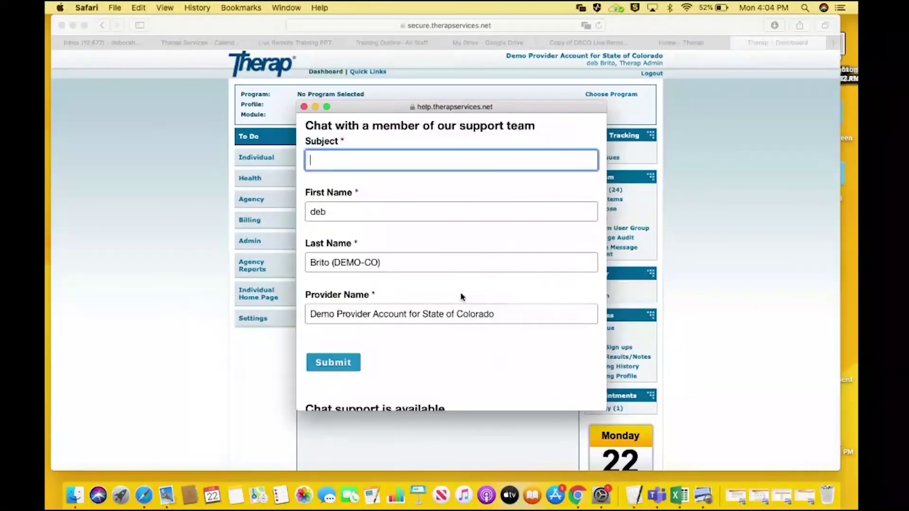
type("GER")
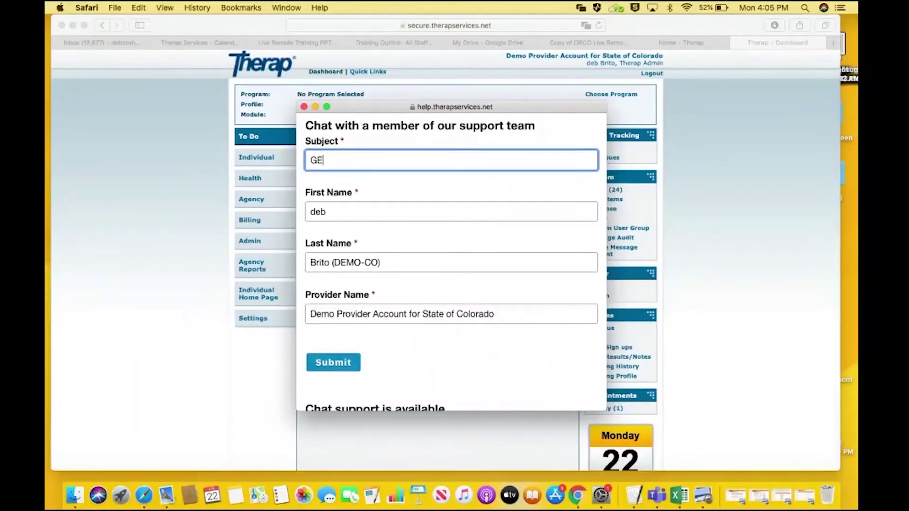
left_click(345, 362)
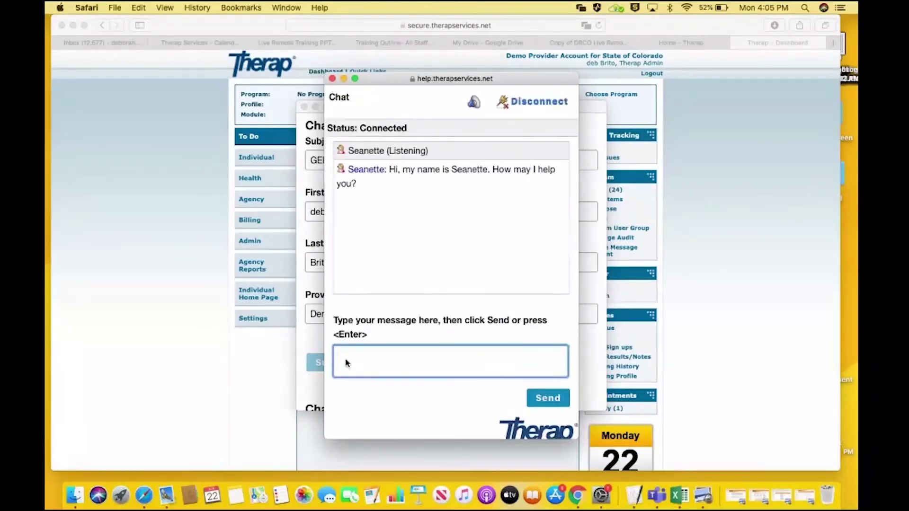
Greet the agent about GER training, ask how to create a new GER, and send 'Thank you!'
type("Hi Seanette! ")
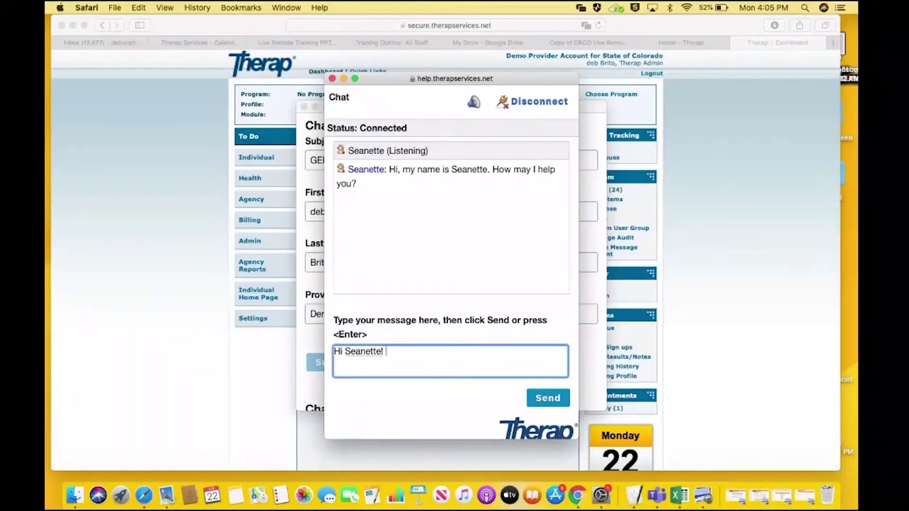
type("Doing some training fo")
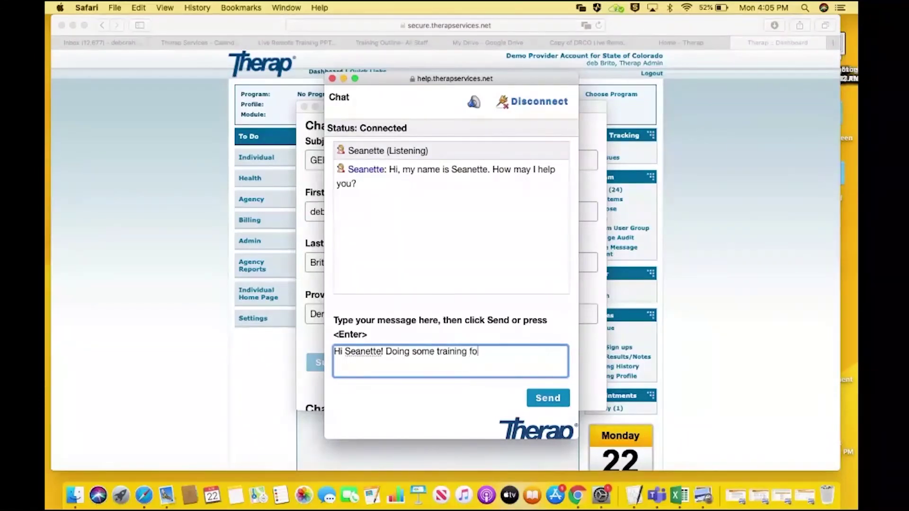
type("r the DRCO Regional ")
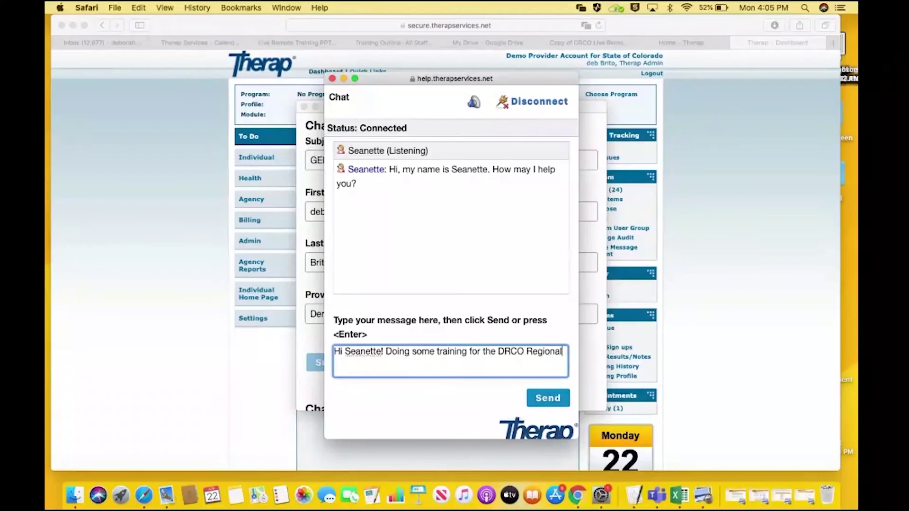
type("Centers....talking ab")
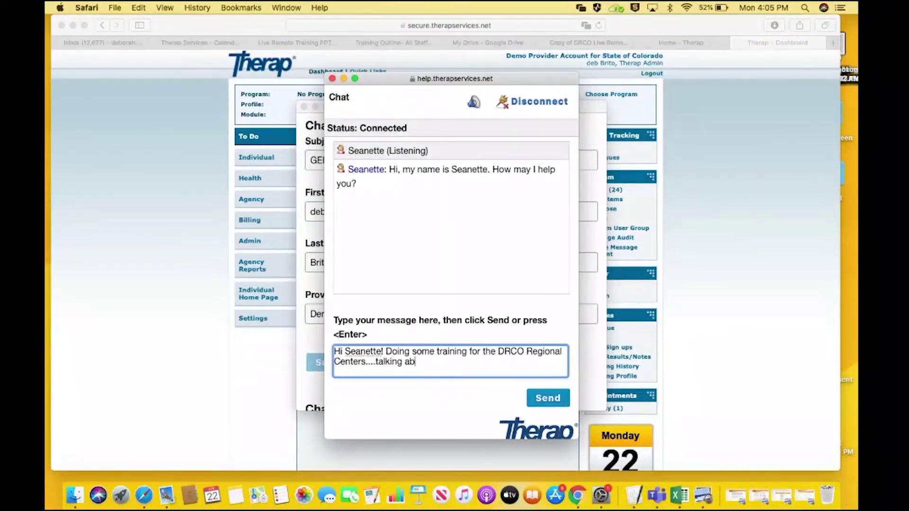
type("out GER's")
key("Return")
type("can y")
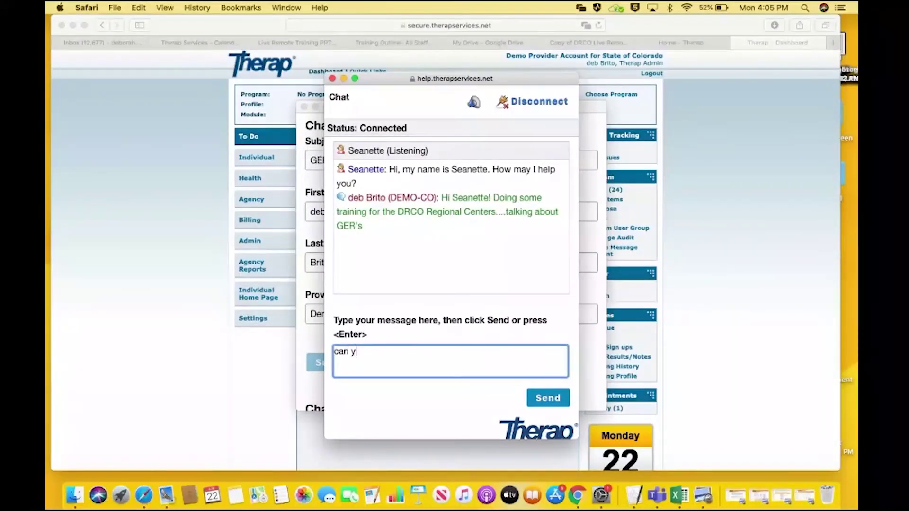
type("ou tell me how t")
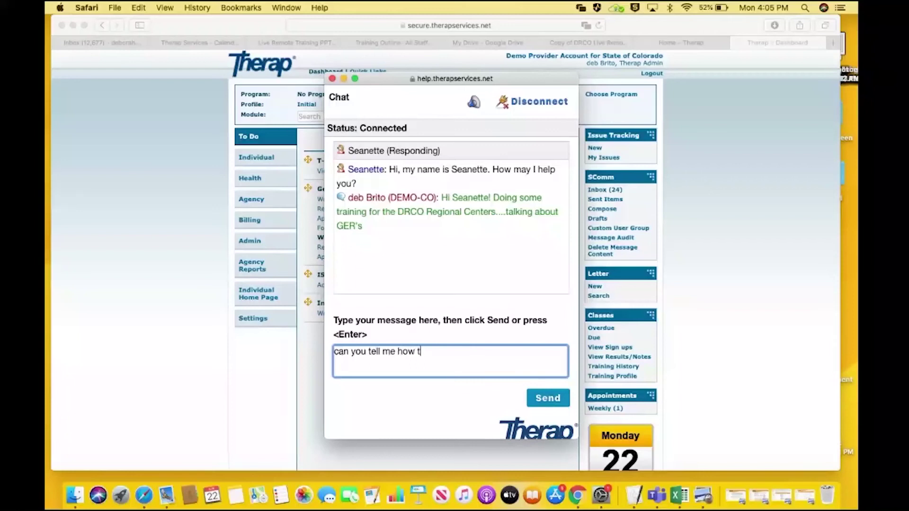
type("o create a new one..")
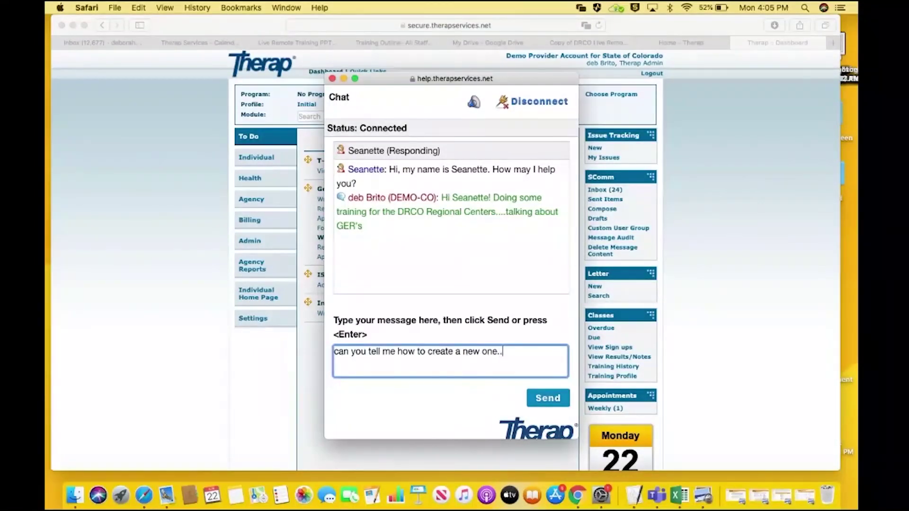
type("..ahhh Where do I go?")
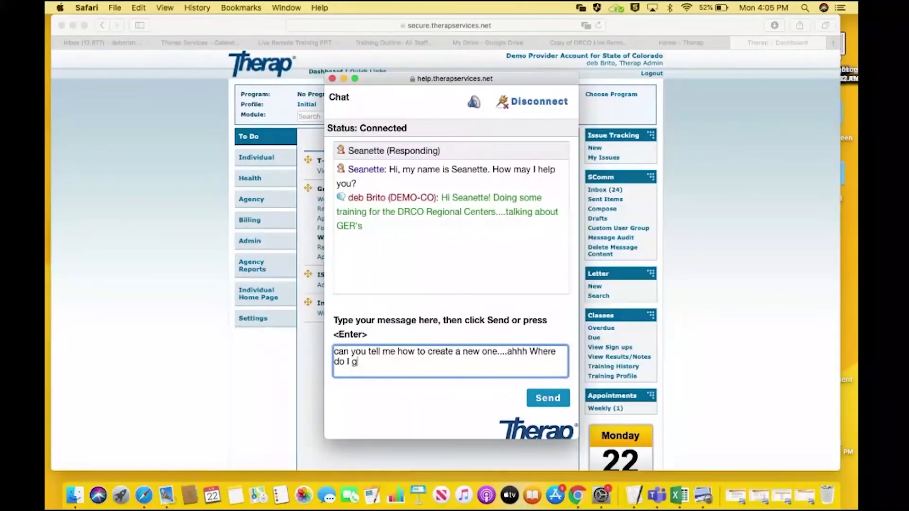
key("Return")
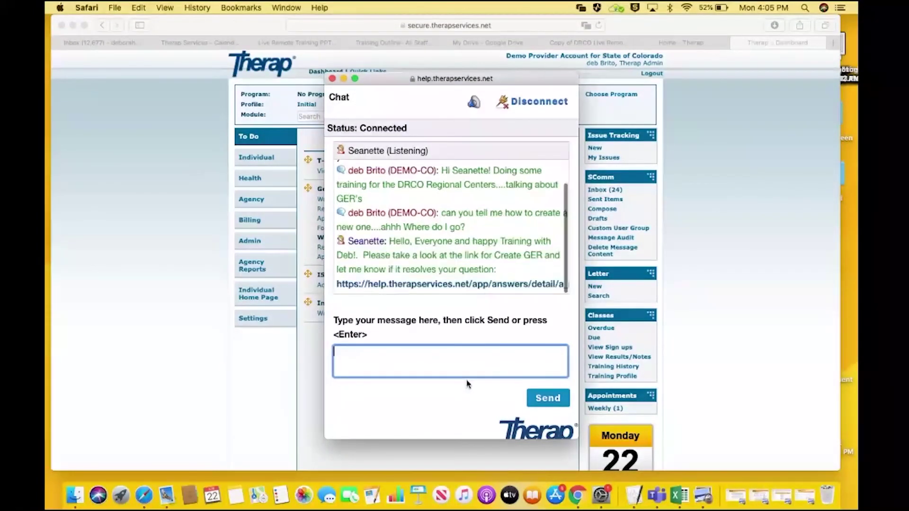
type("Than")
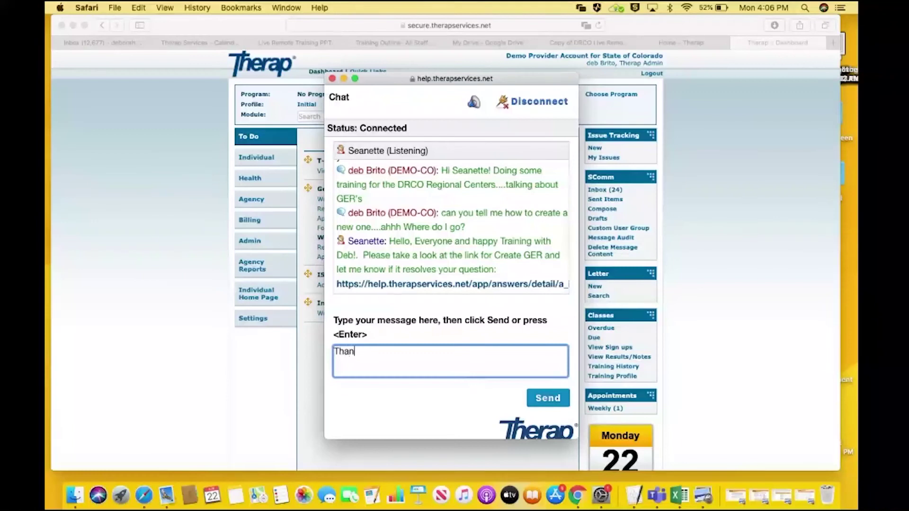
type("k you!")
key("Return")
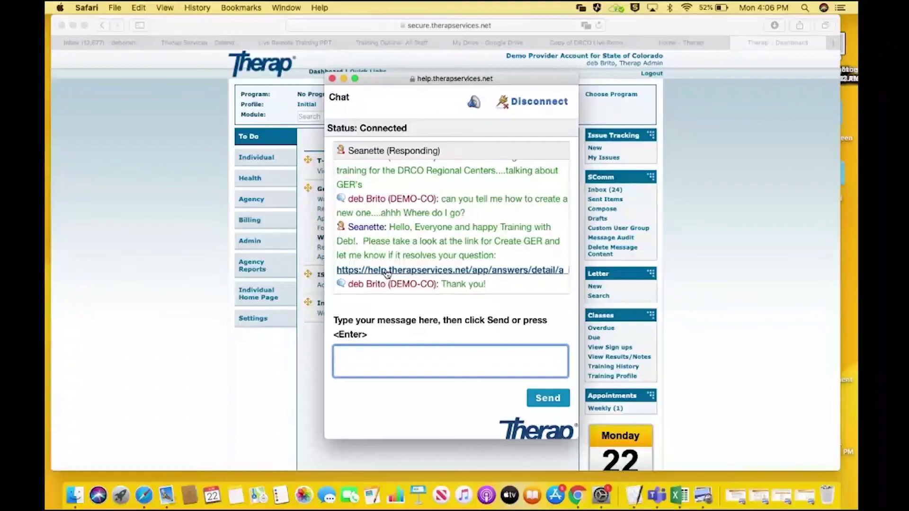
Read through the Create GER help article the agent linked
left_click(387, 274)
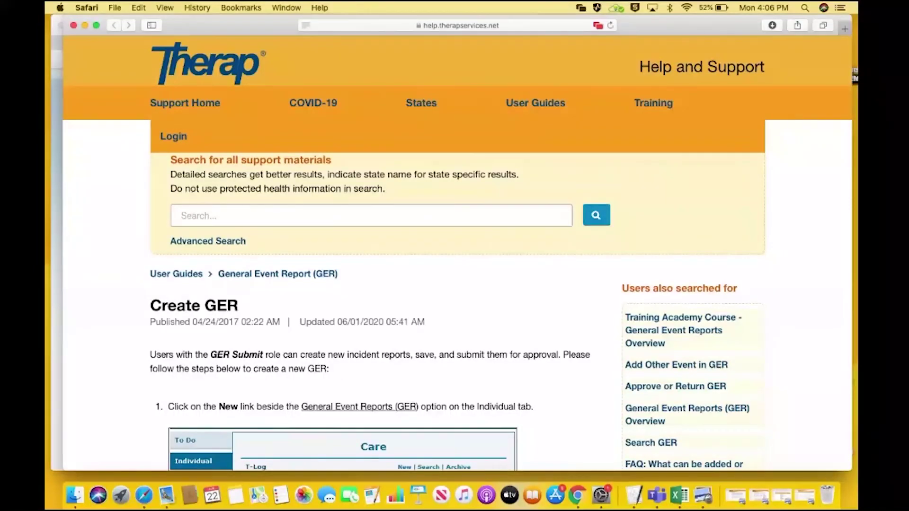
scroll(386, 274, "down", 5)
scroll(316, 317, "down", 3)
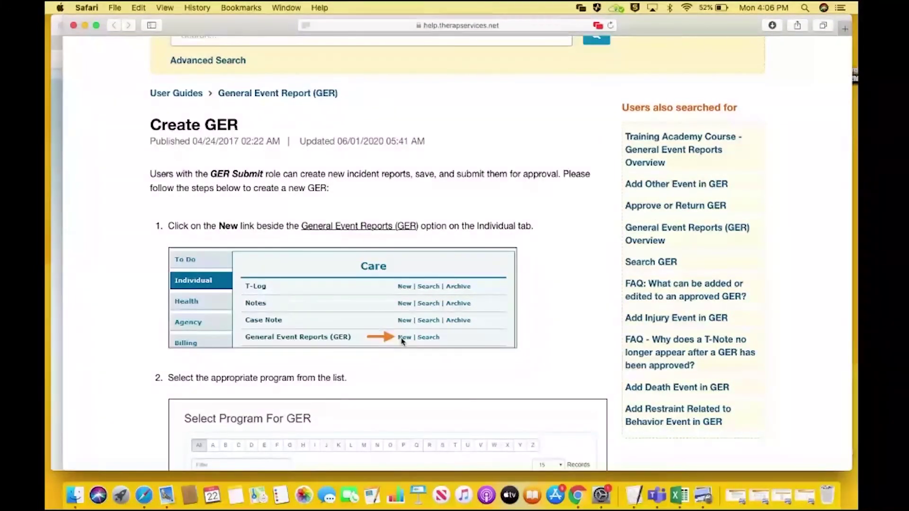
left_click(74, 27)
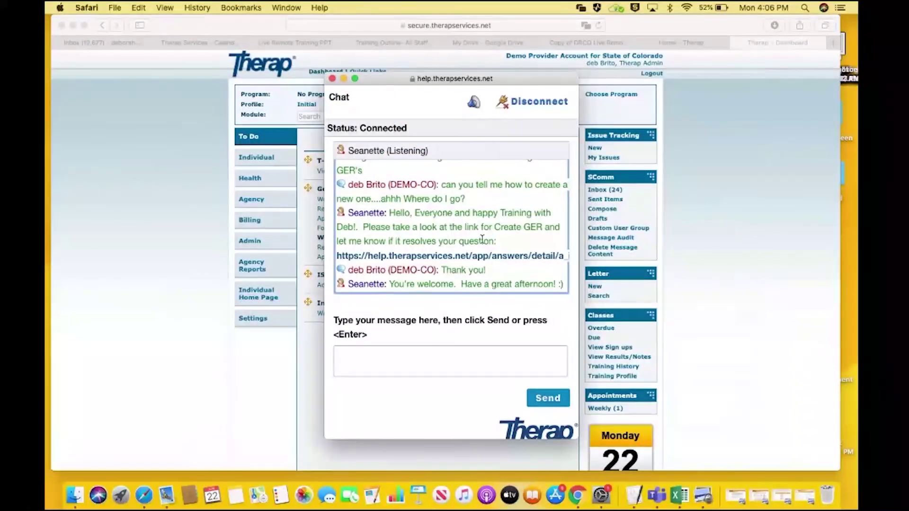
Send 'ttyl' to the agent, then close the chat and leave the page
left_click(475, 374)
type("ttyl")
key("Return")
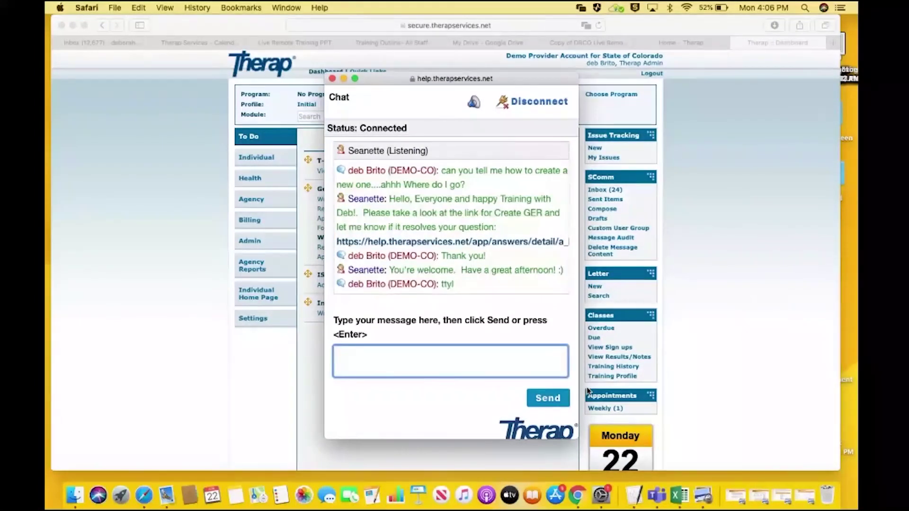
left_click(332, 79)
left_click(530, 180)
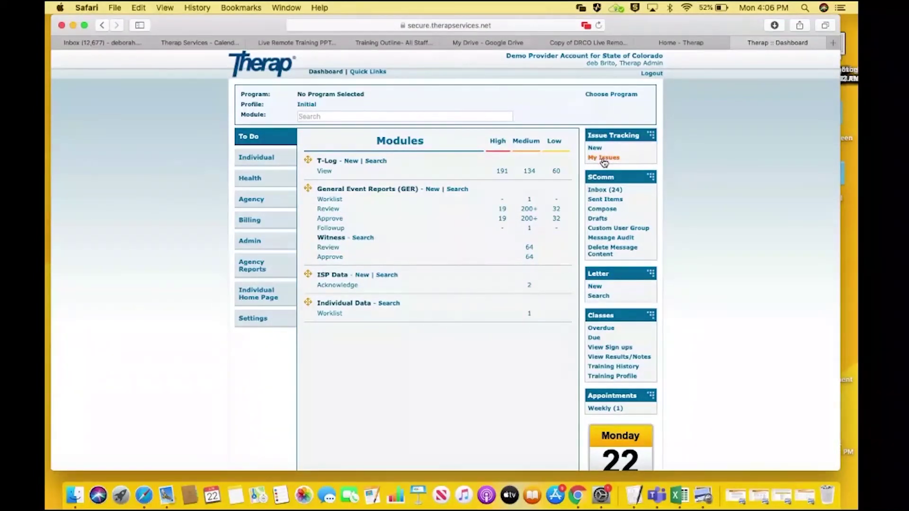
View the 06/22/2020 Training issue's transcript under My Issues, then return to the list
left_click(603, 161)
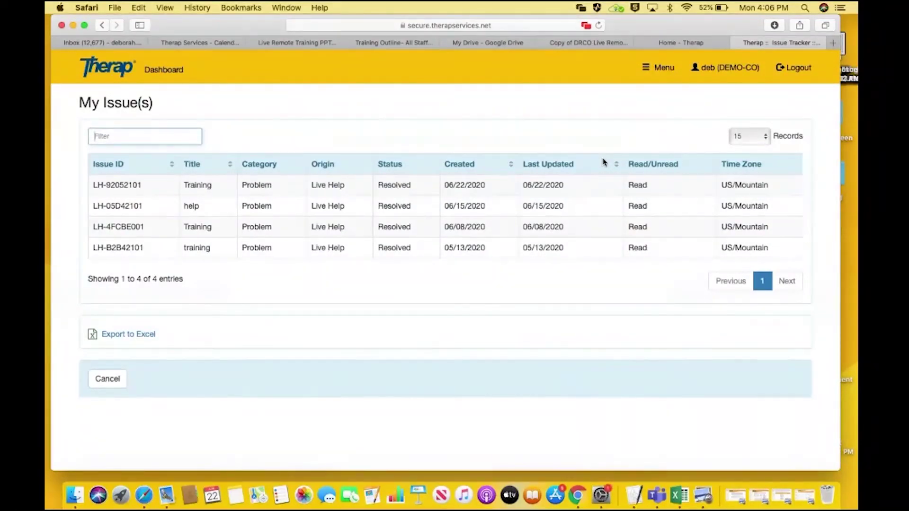
left_click(527, 187)
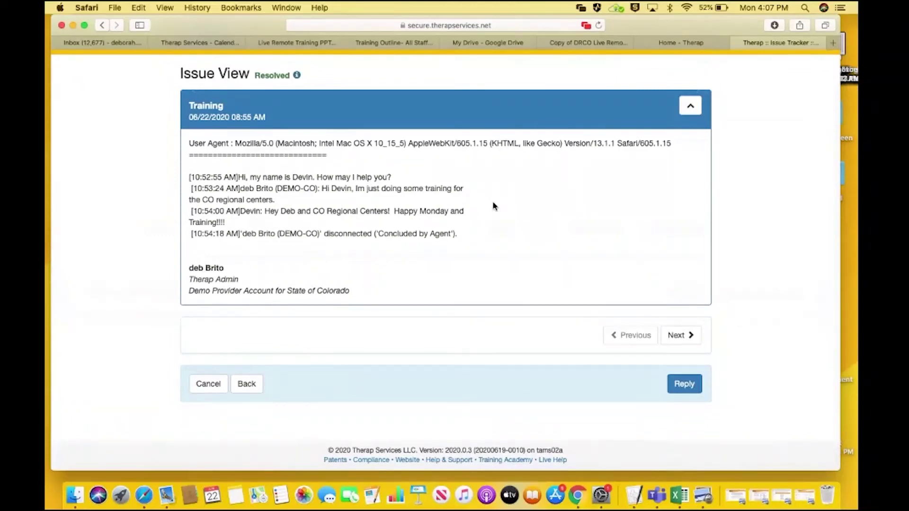
left_click(255, 383)
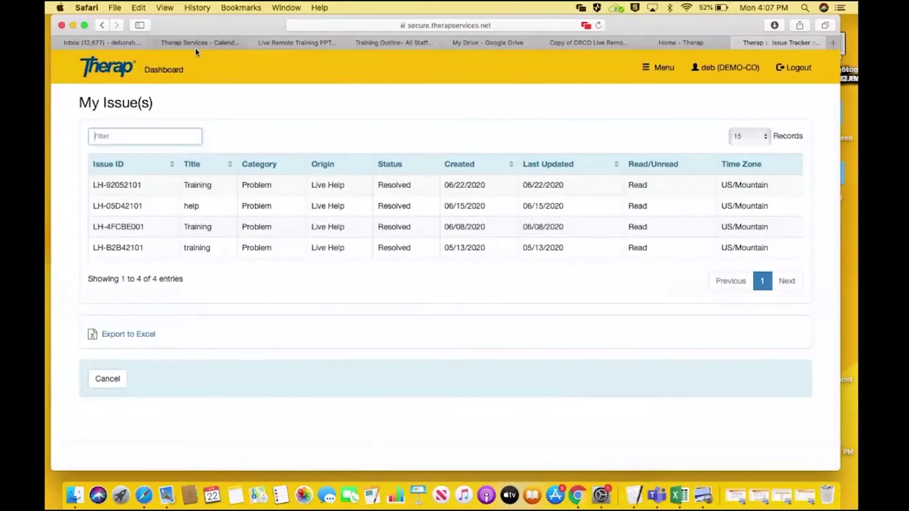
Go back to the Dashboard and look over the To Do modules
left_click(167, 71)
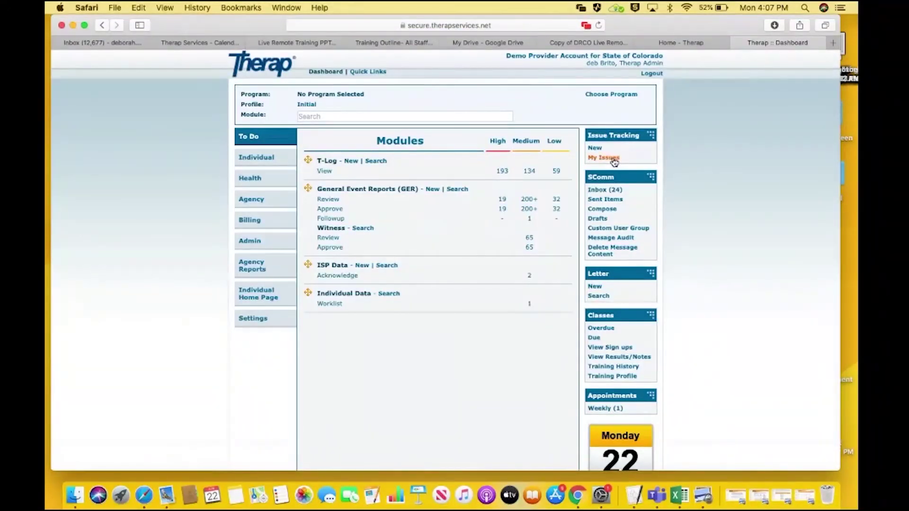
scroll(718, 183, "down", 5)
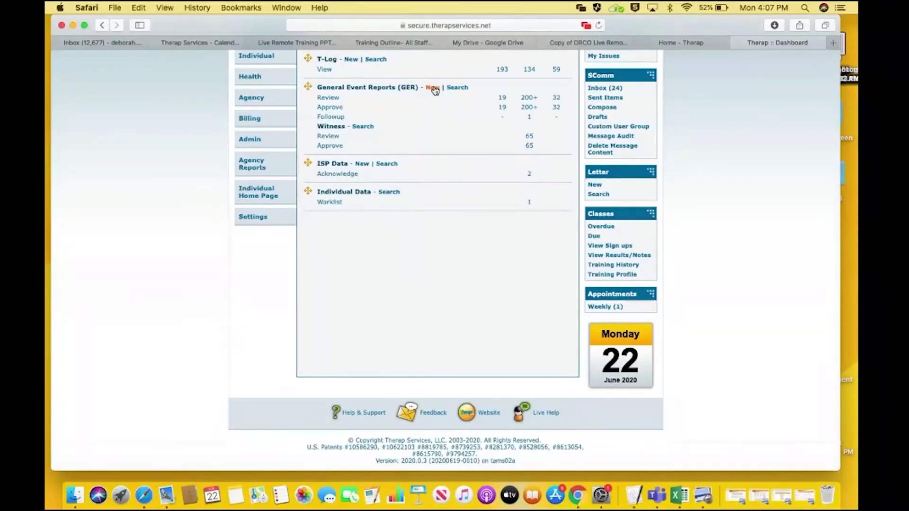
scroll(435, 91, "up", 5)
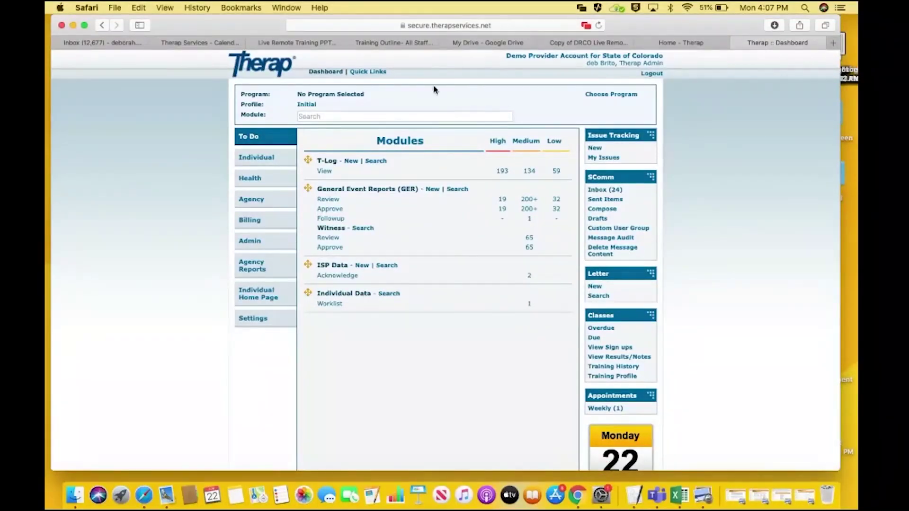
Create a new GER for the chosen Grand Junction Day Program individual, dated 06/22/2020
left_click(432, 190)
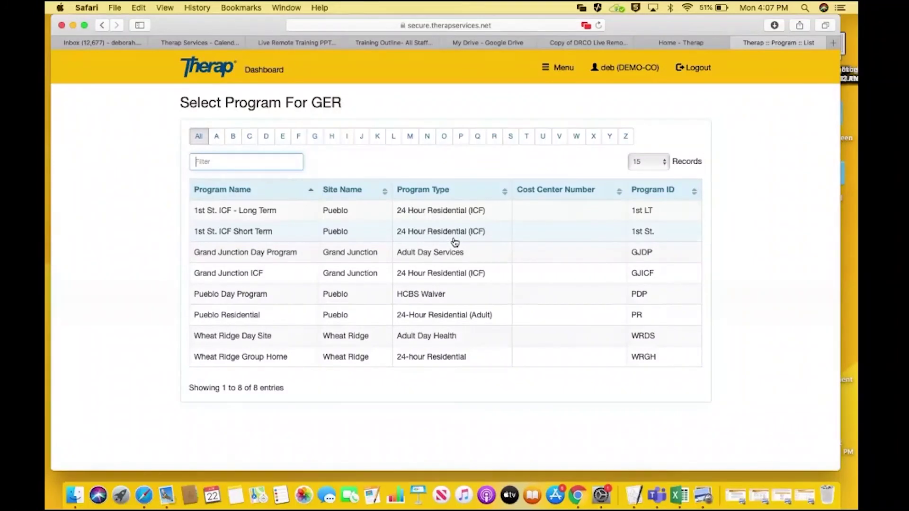
left_click(456, 253)
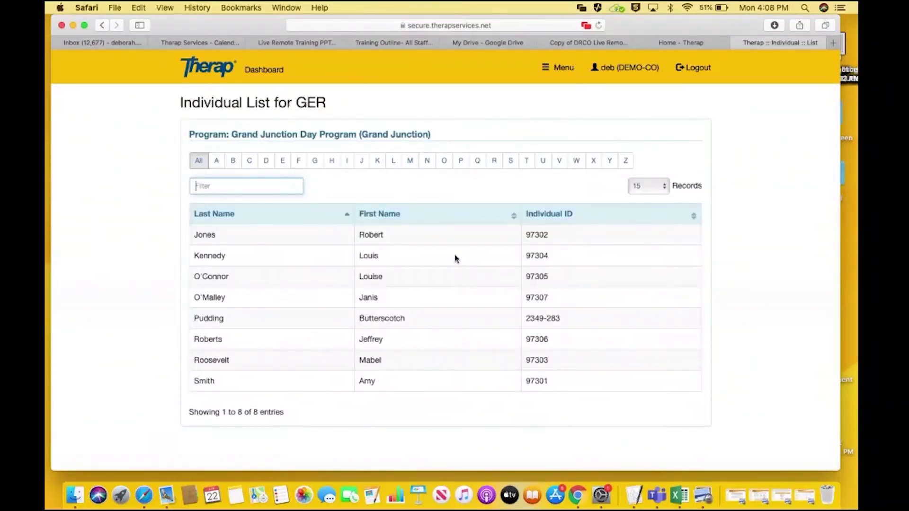
left_click(436, 239)
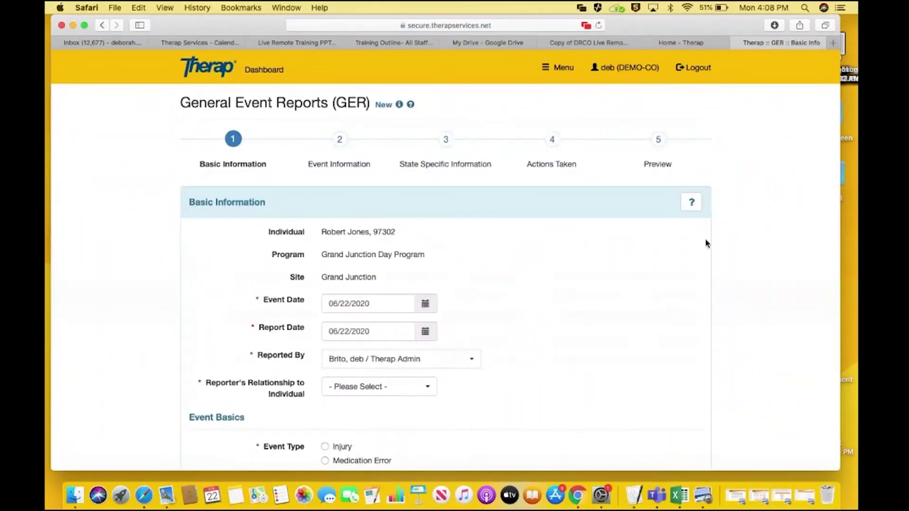
scroll(445, 260, "down", 6)
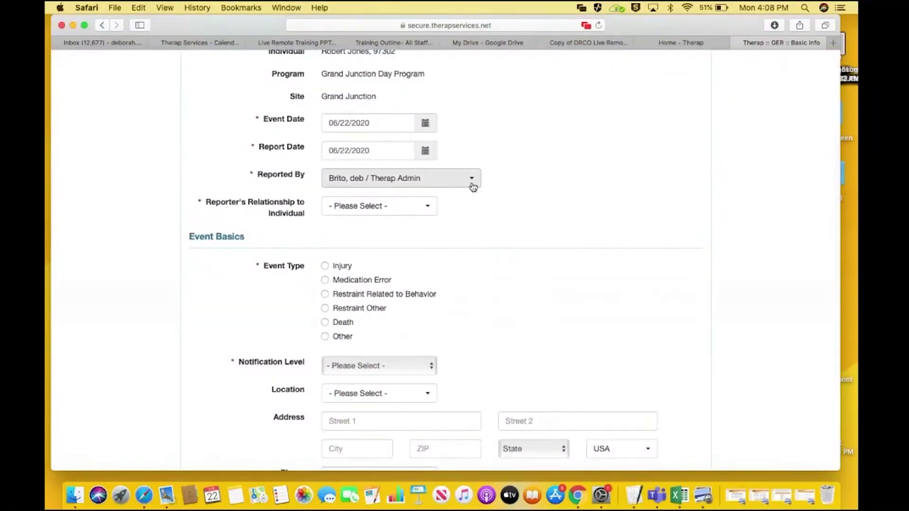
Scroll the competencies guide PDF to page 3's 'If Other' reporter instructions
left_click(741, 497)
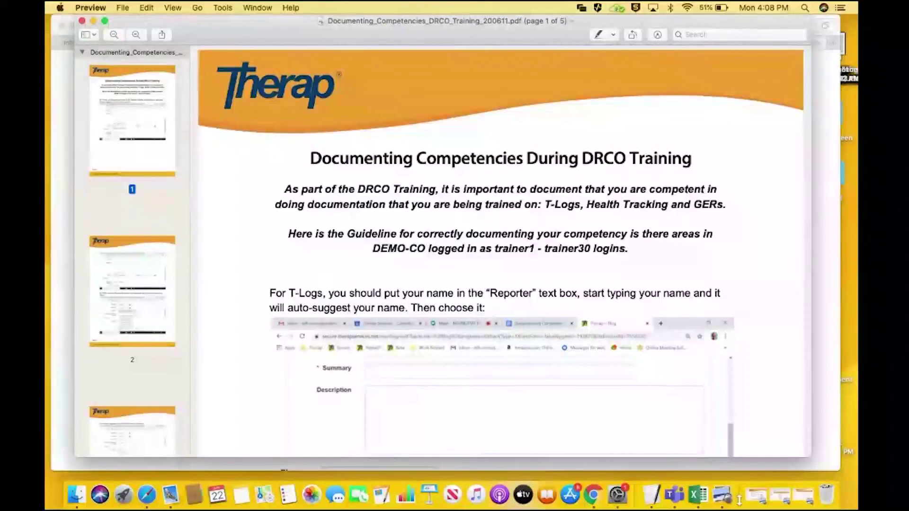
scroll(739, 498, "down", 3)
scroll(739, 500, "down", 10)
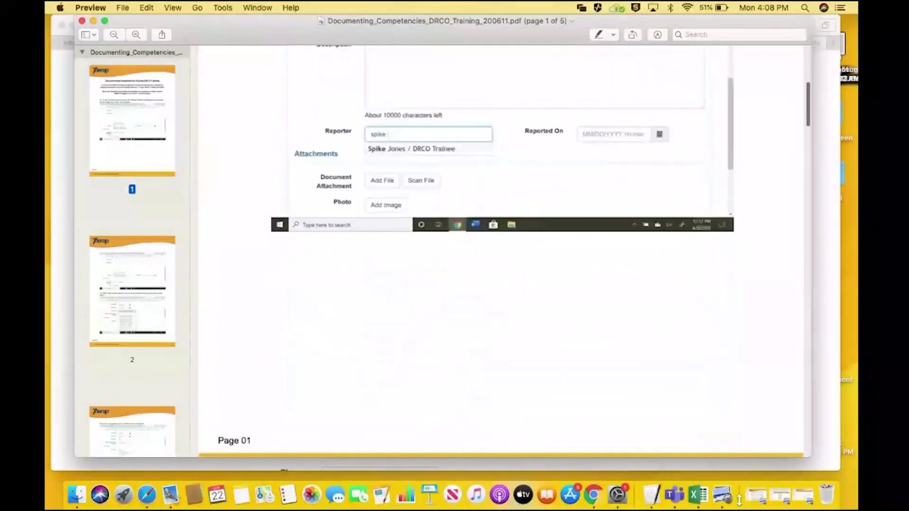
scroll(739, 500, "down", 3)
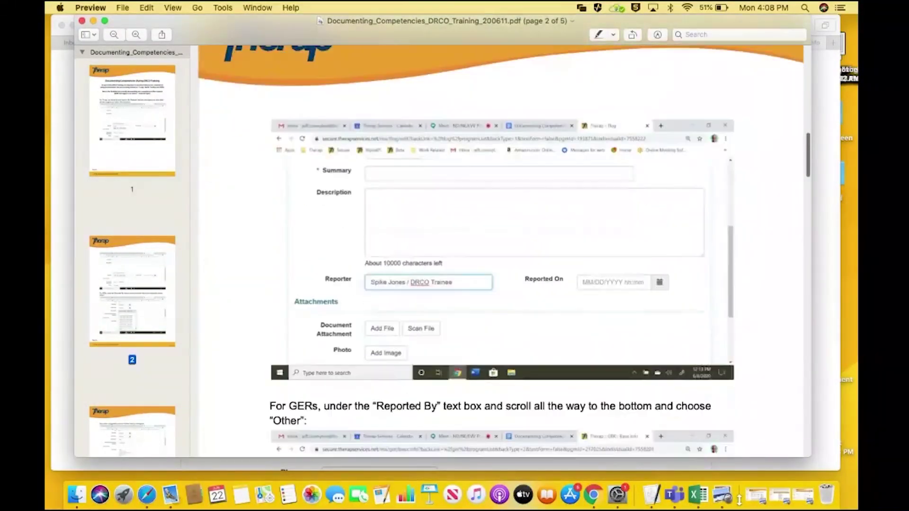
scroll(739, 501, "down", 6)
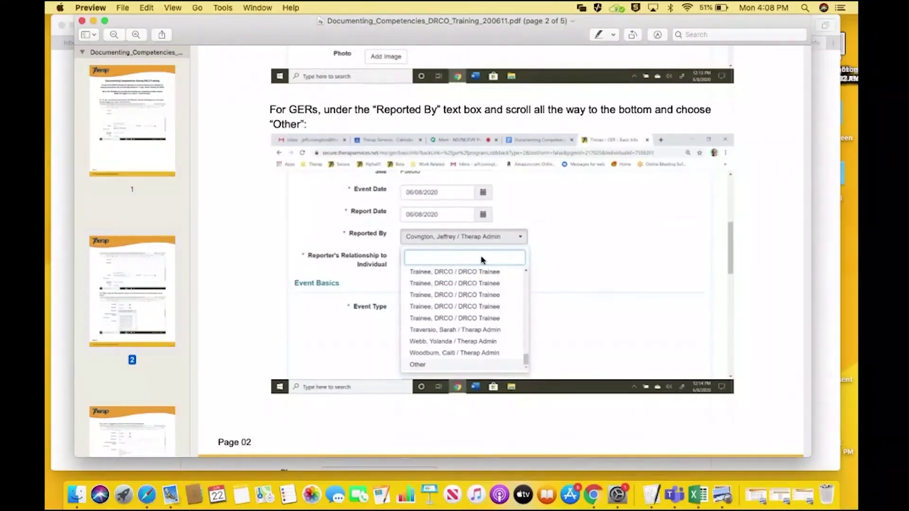
scroll(501, 258, "down", 2)
scroll(500, 258, "down", 8)
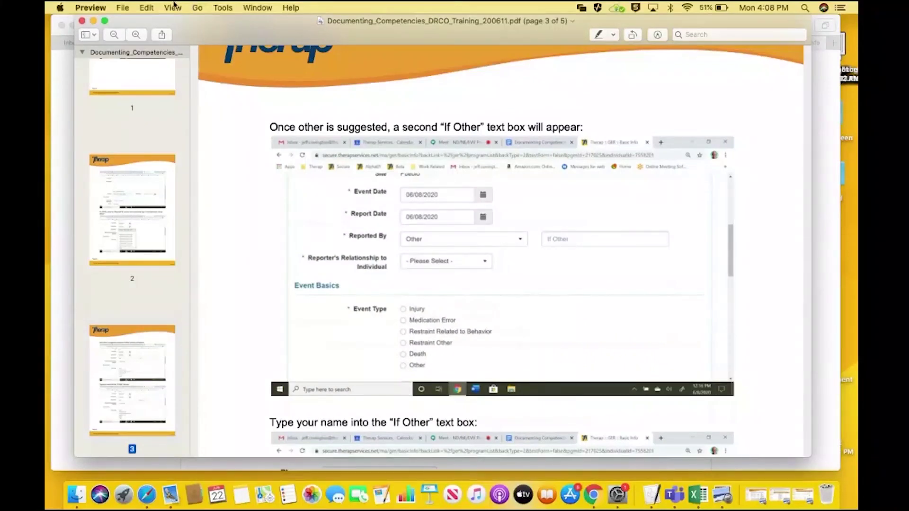
Set the GER's Reported By field to Other
left_click(94, 21)
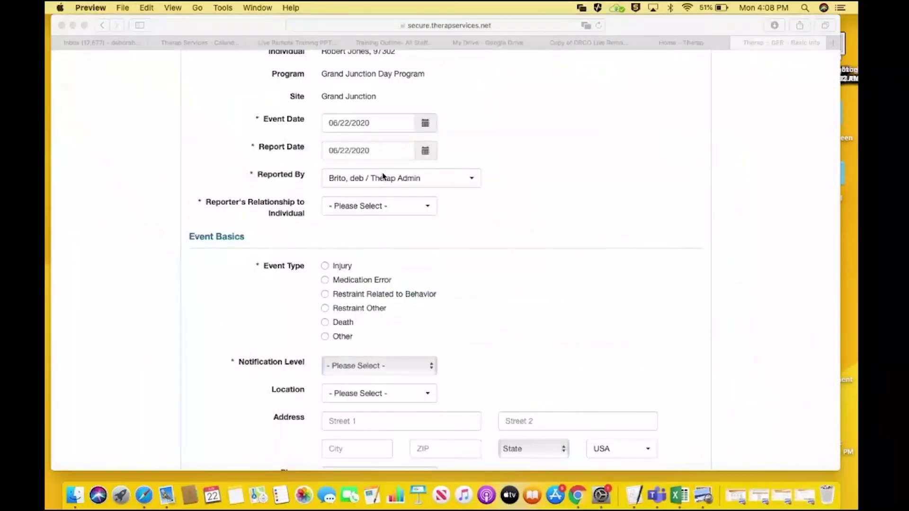
left_click(475, 184)
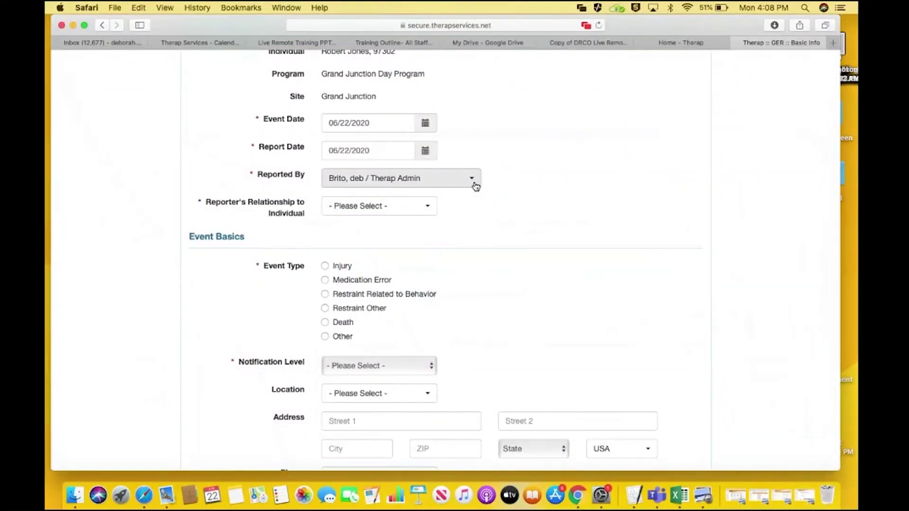
left_click(476, 184)
type("oth")
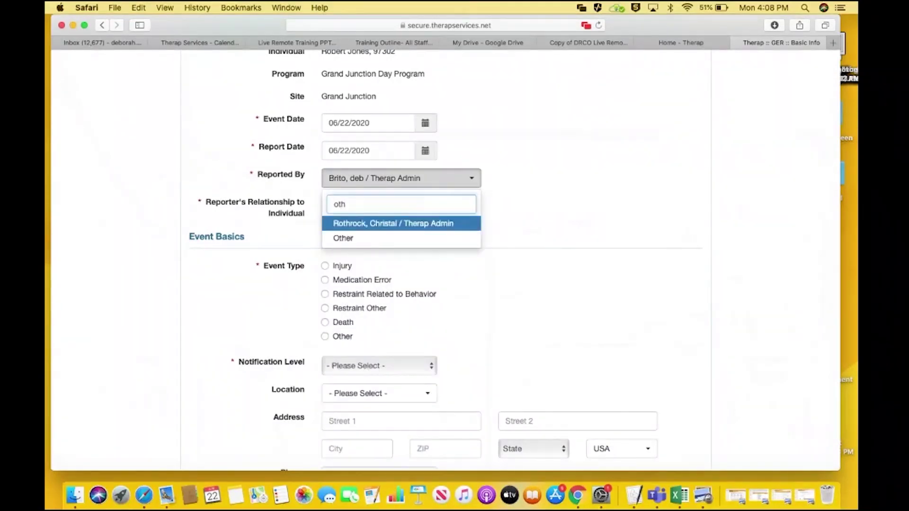
key("Down")
key("Return")
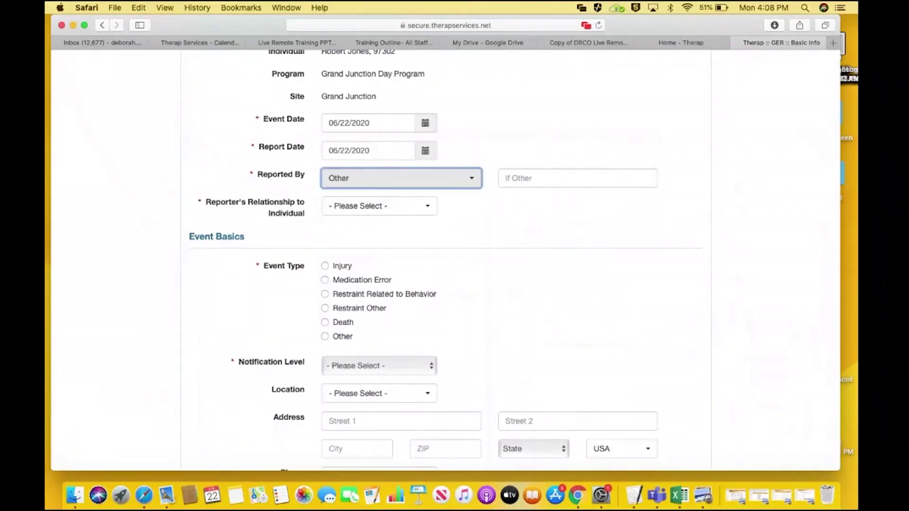
Enter the reporter's name in If Other and set the relationship to Staff
left_click(576, 178)
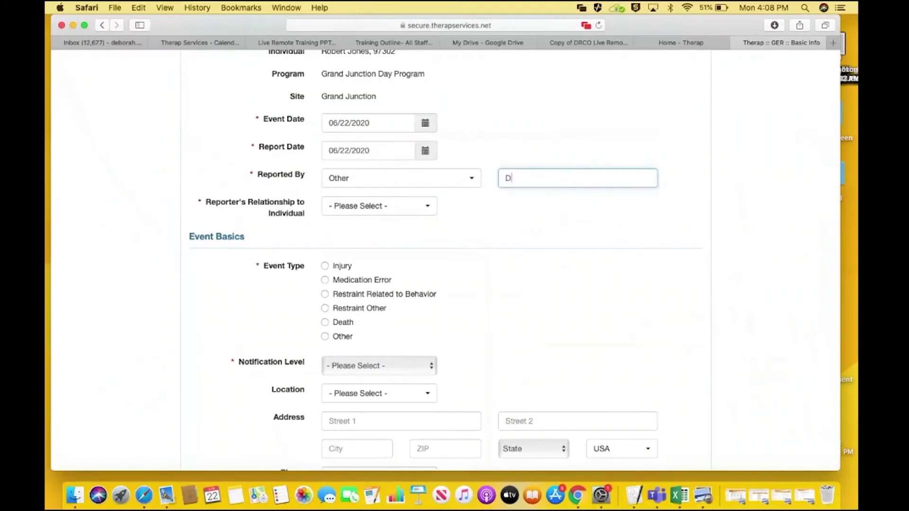
left_click(411, 212)
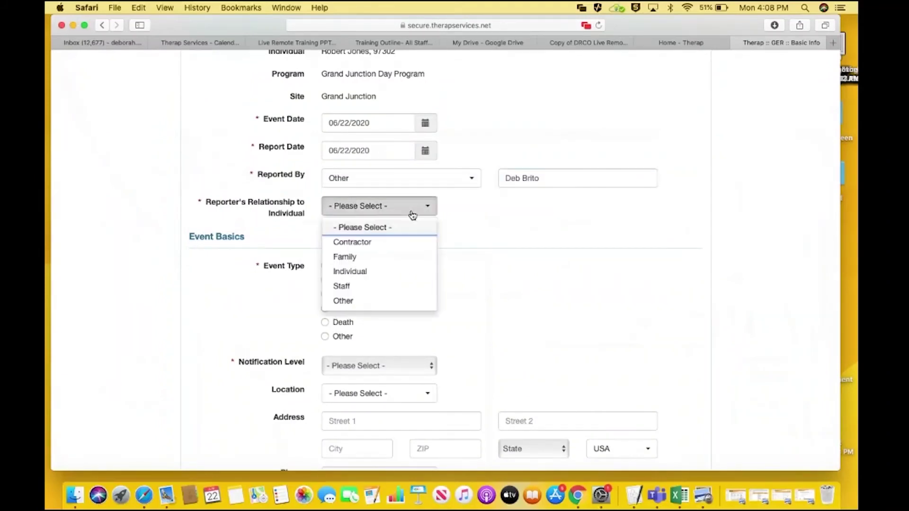
left_click(409, 287)
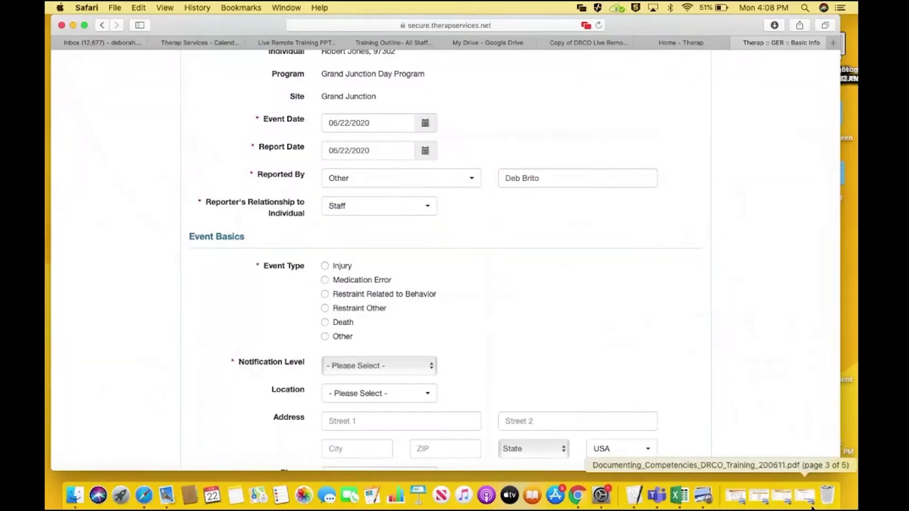
left_click(782, 501)
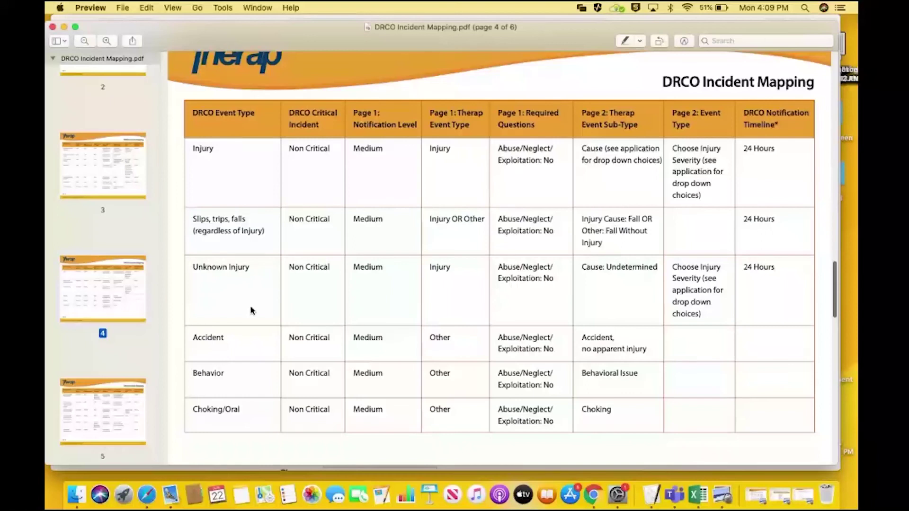
Find Serious Communicable Disease on page 3 of the DRCO Incident Mapping: Critical, High, Other
key("Left")
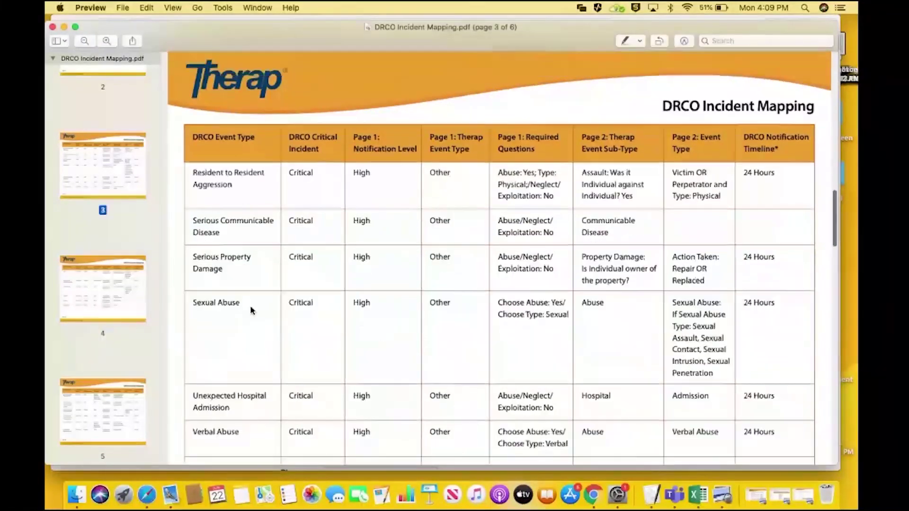
scroll(251, 311, "up", 3)
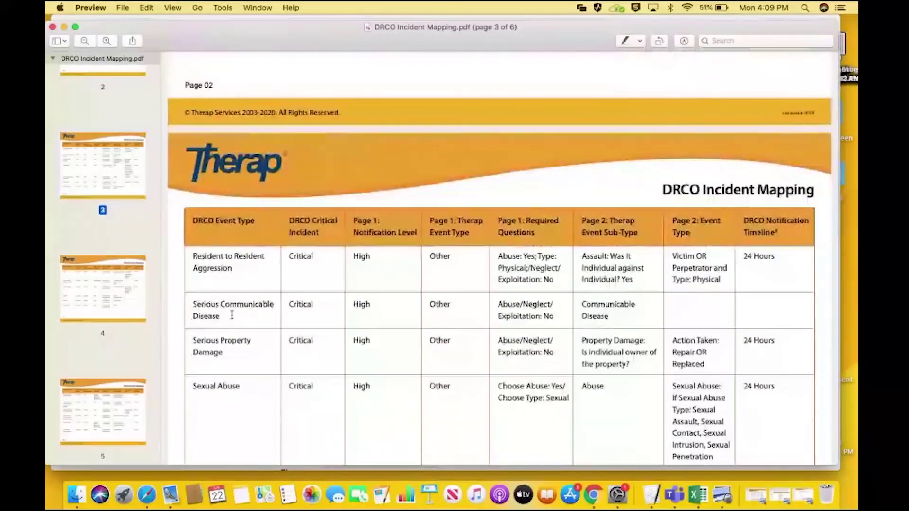
left_click_drag(216, 315, 193, 300)
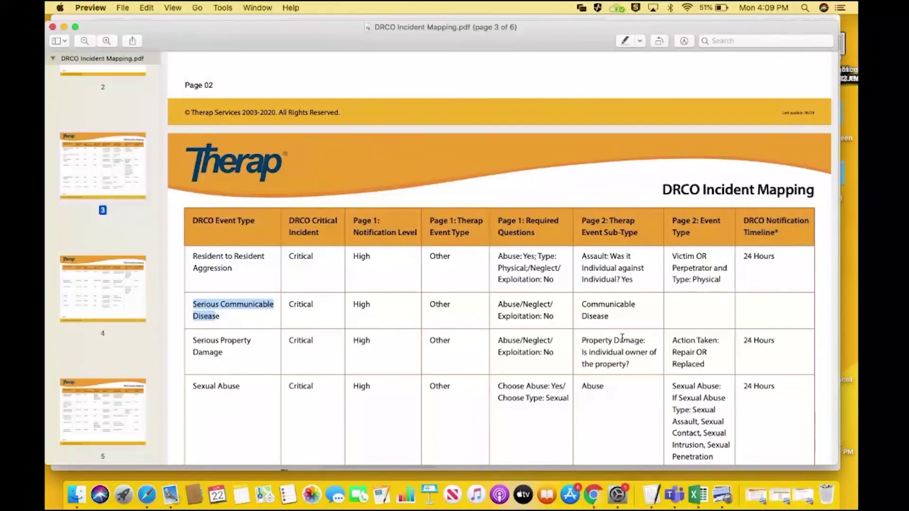
left_click(64, 27)
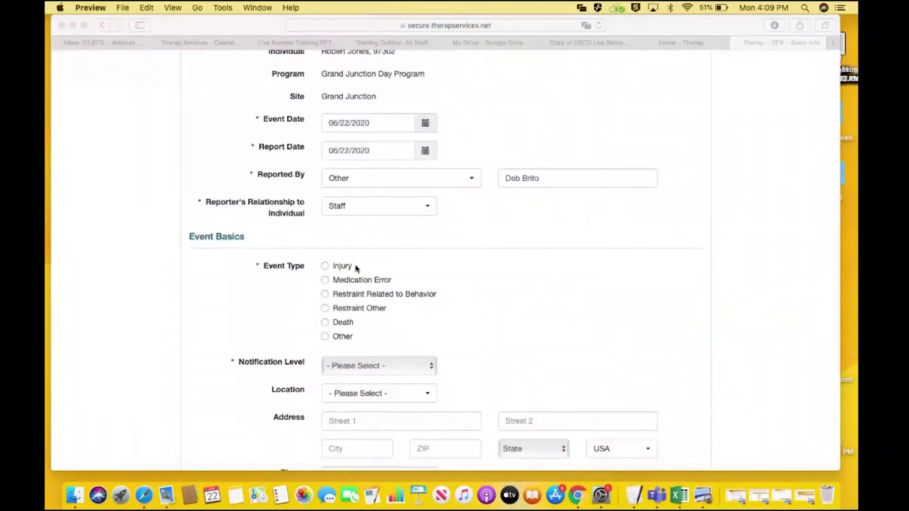
Choose High for Notification Level and Program/Site for Location, filling in the site address
left_click(325, 337)
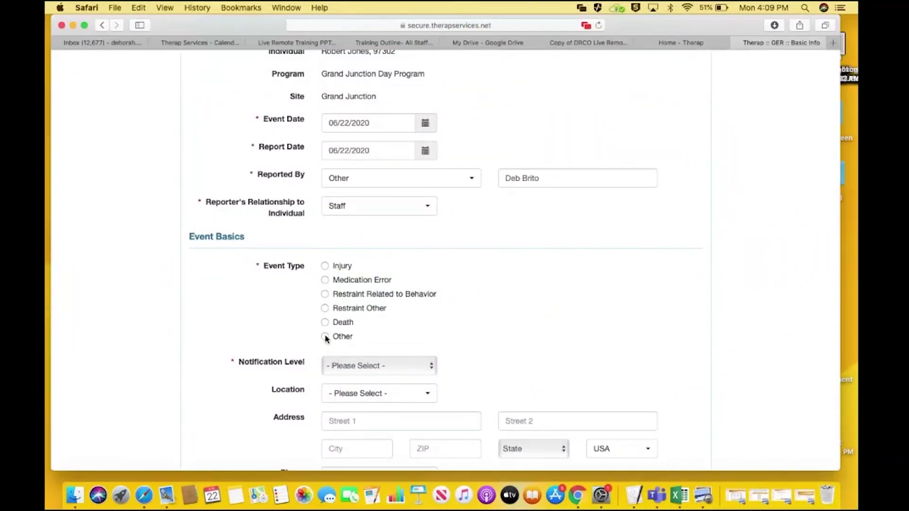
left_click(431, 366)
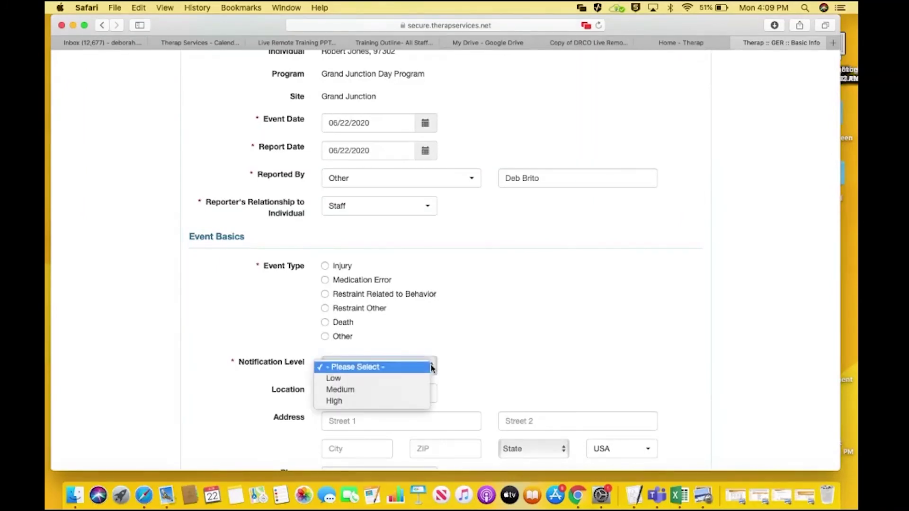
left_click(424, 401)
left_click(411, 395)
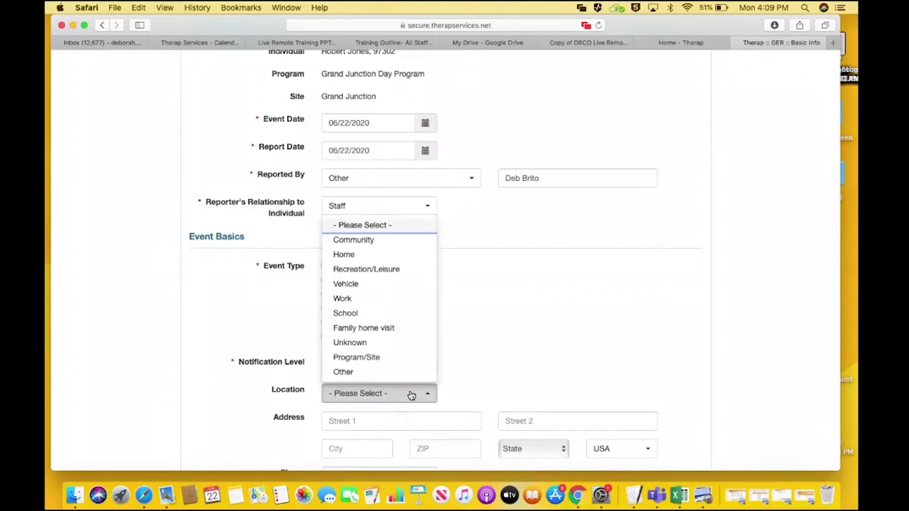
left_click(377, 357)
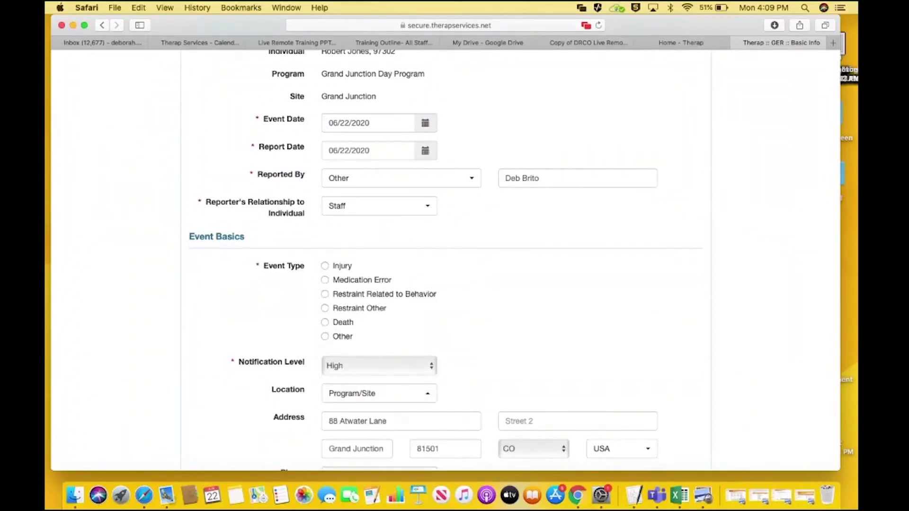
scroll(621, 330, "down", 5)
scroll(445, 260, "down", 2)
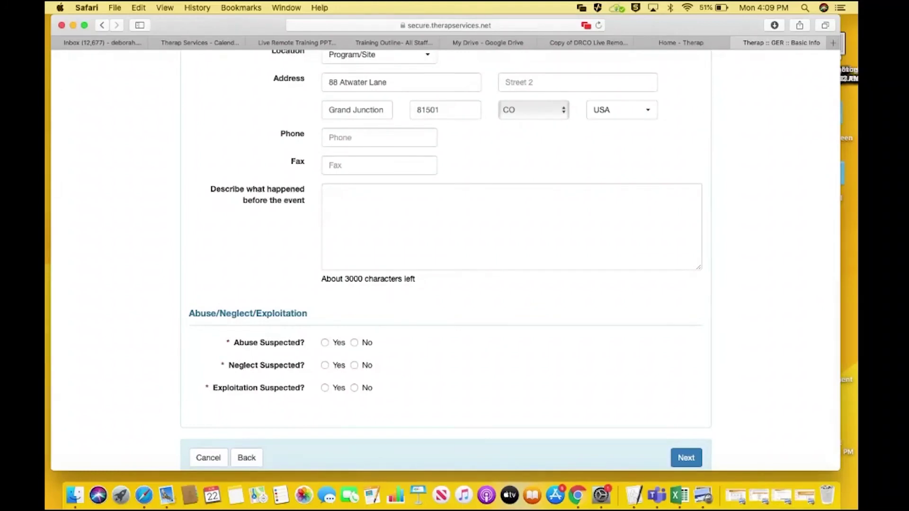
Describe the 'elephant on his chest' complaint, answer No to abuse, neglect, exploitation, and submit
left_click(525, 199)
type("Robert was ")
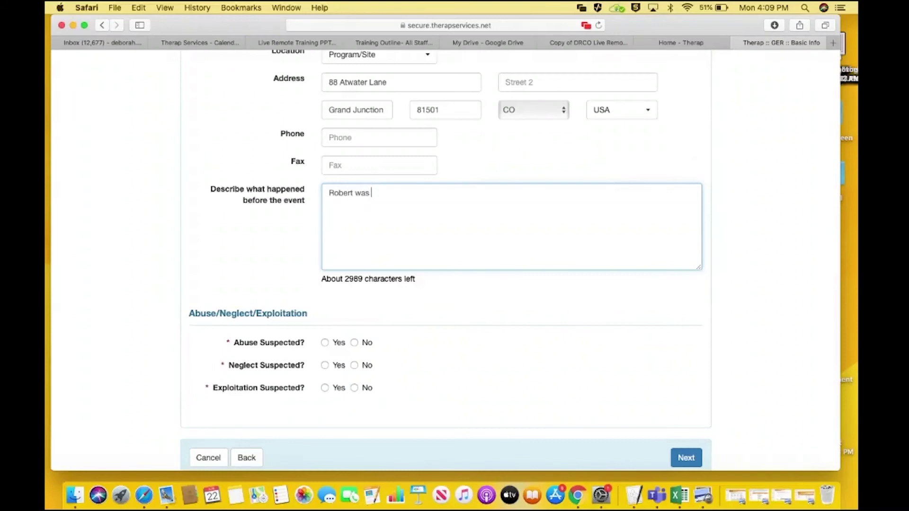
type("complaining of feel")
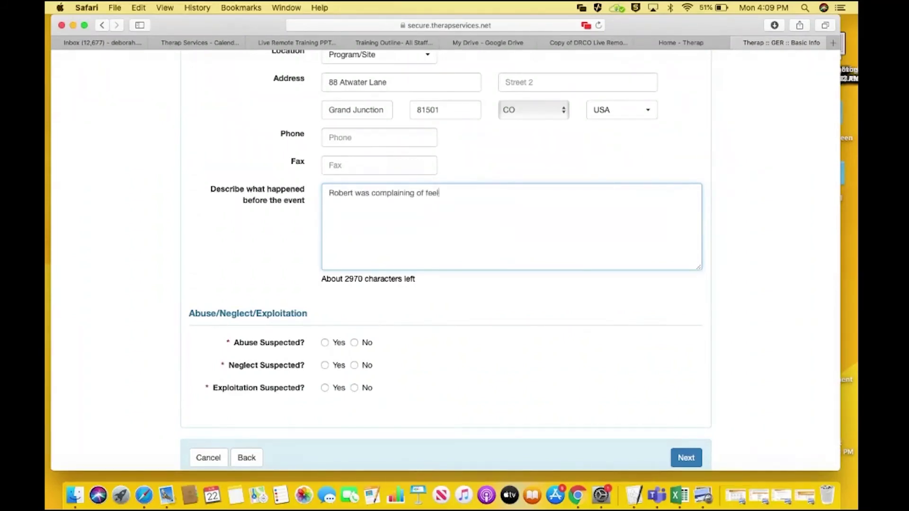
type("ing like a elephant was on his ")
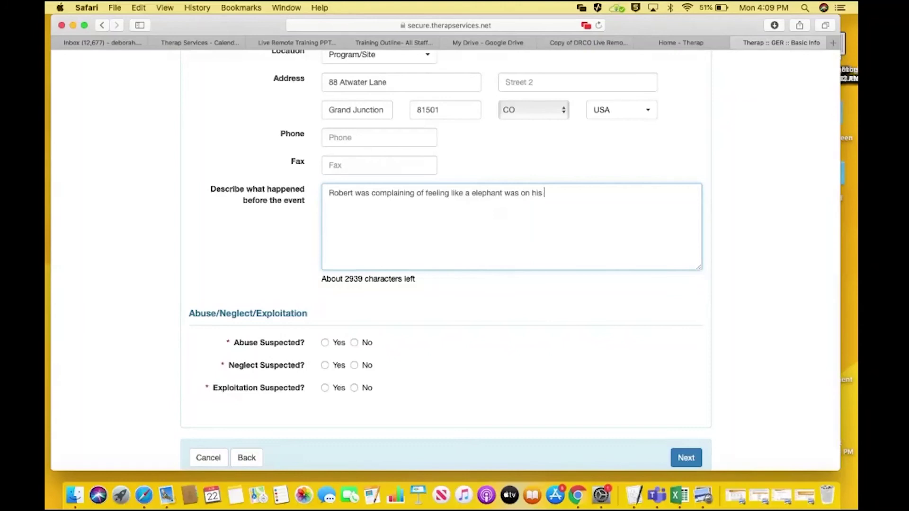
type("chest.")
left_click(354, 343)
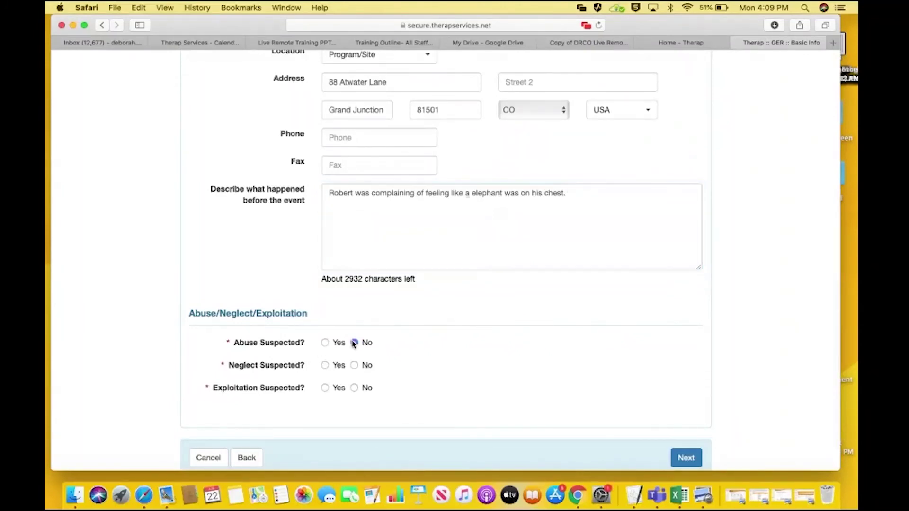
left_click(354, 365)
left_click(354, 388)
left_click(685, 459)
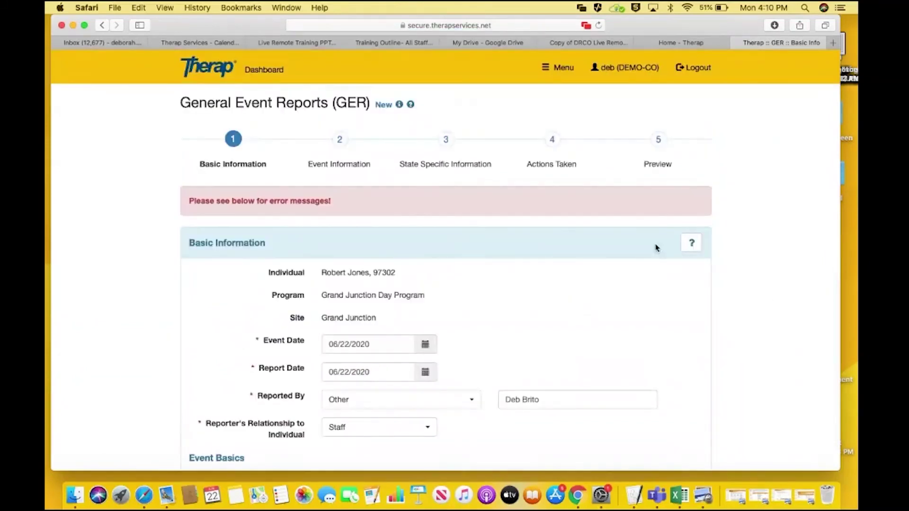
Select Other as the event type to clear the error and reach Event Information
scroll(656, 247, "down", 5)
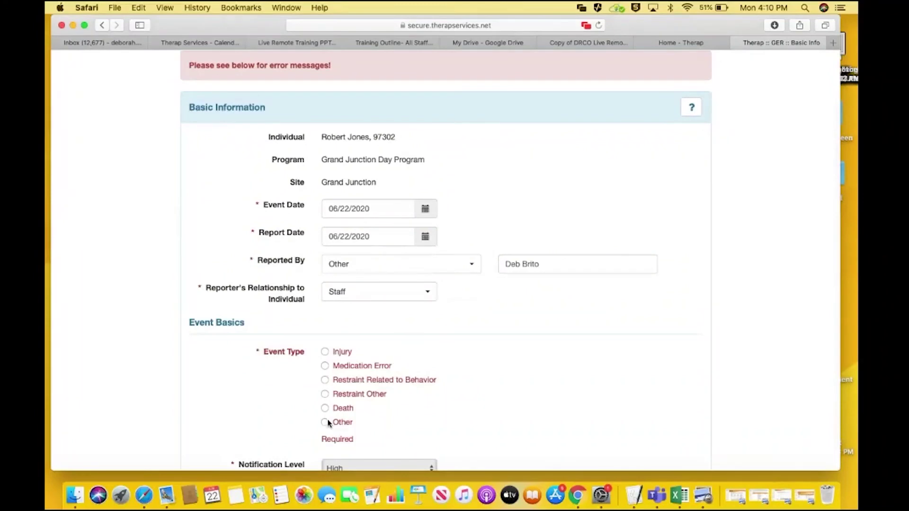
left_click(326, 422)
scroll(445, 260, "down", 4)
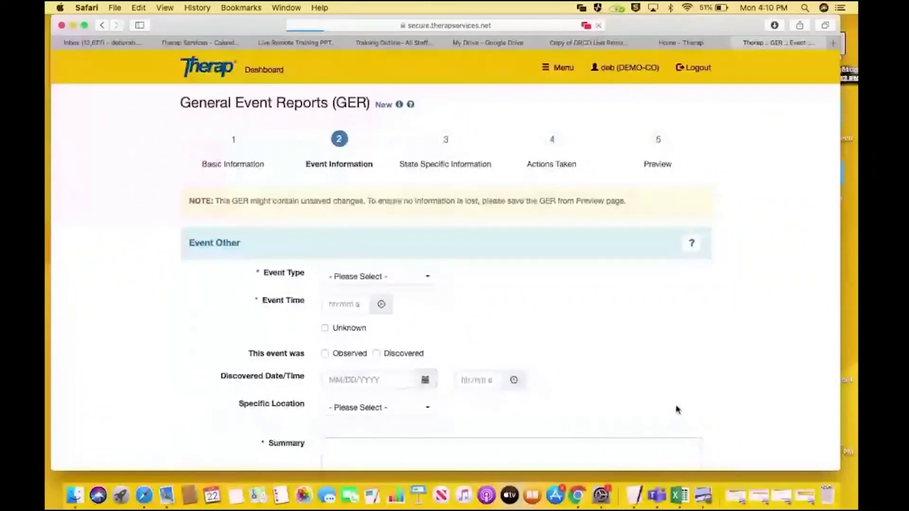
Set event type Communicable Disease, subtype COVID-19, and tick the Contact/Exposure status
left_click(379, 277)
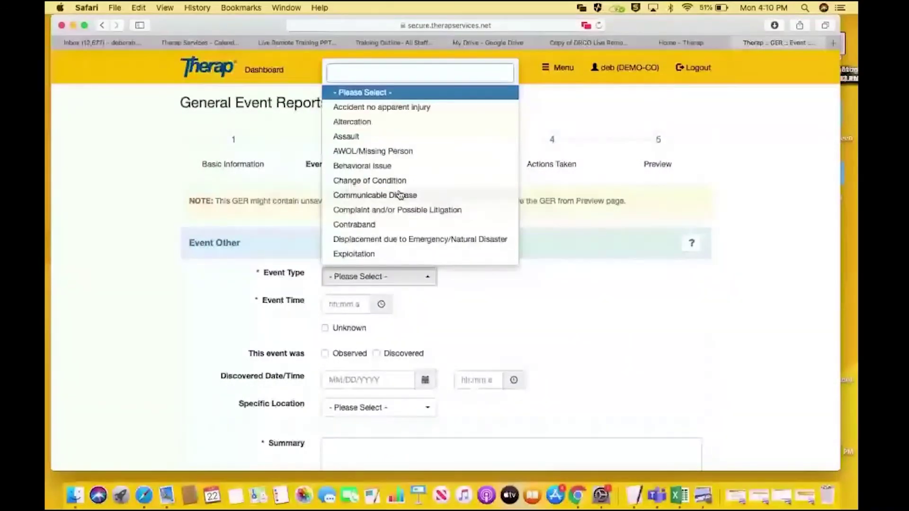
left_click(400, 195)
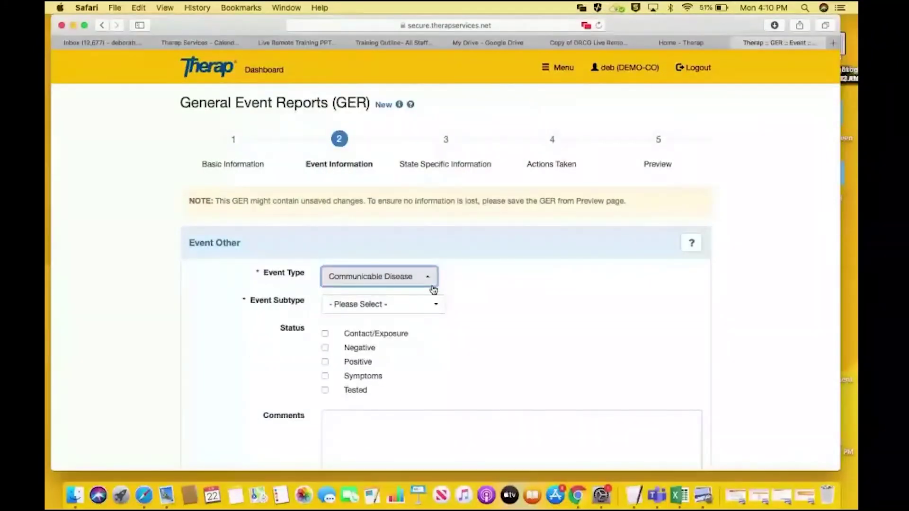
left_click(438, 305)
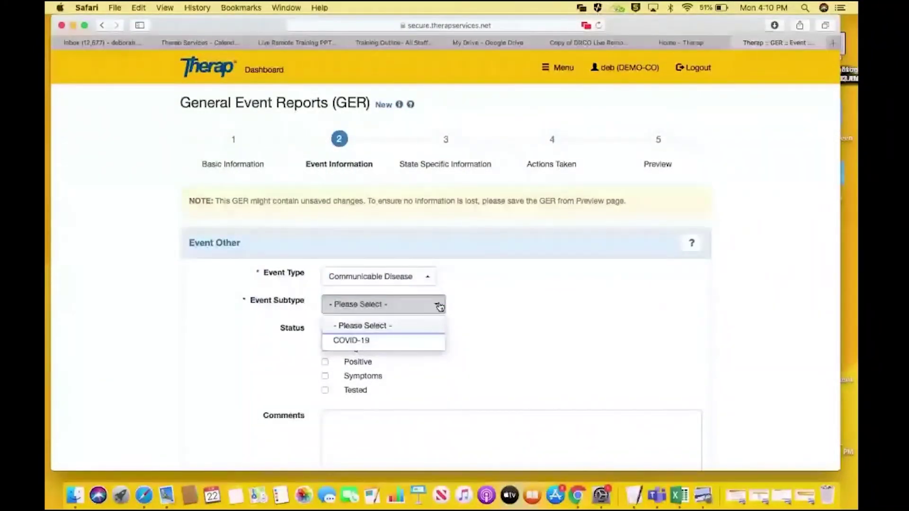
left_click(391, 342)
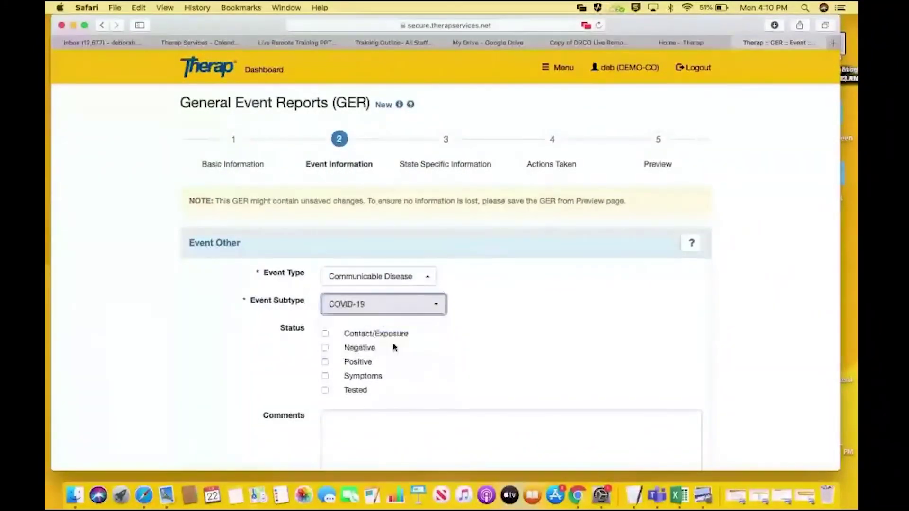
left_click(325, 334)
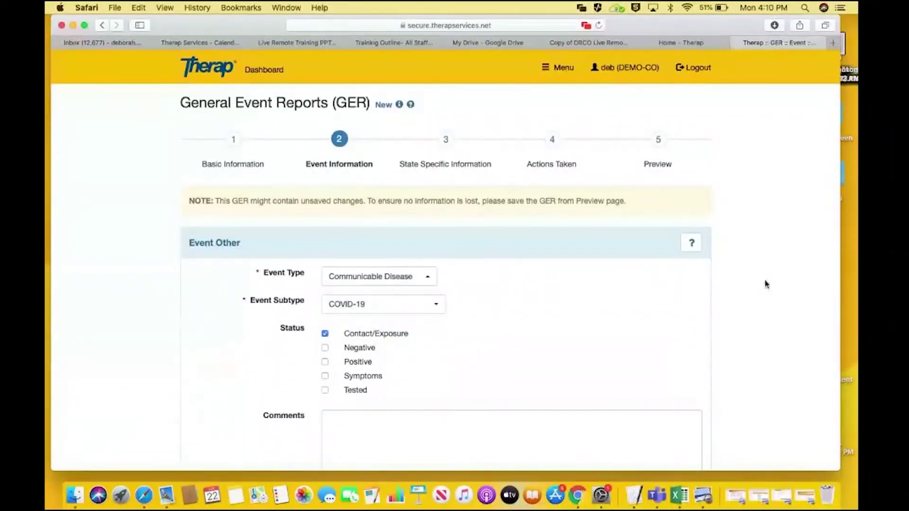
Set the event time to 11:00 am
scroll(445, 255, "down", 5)
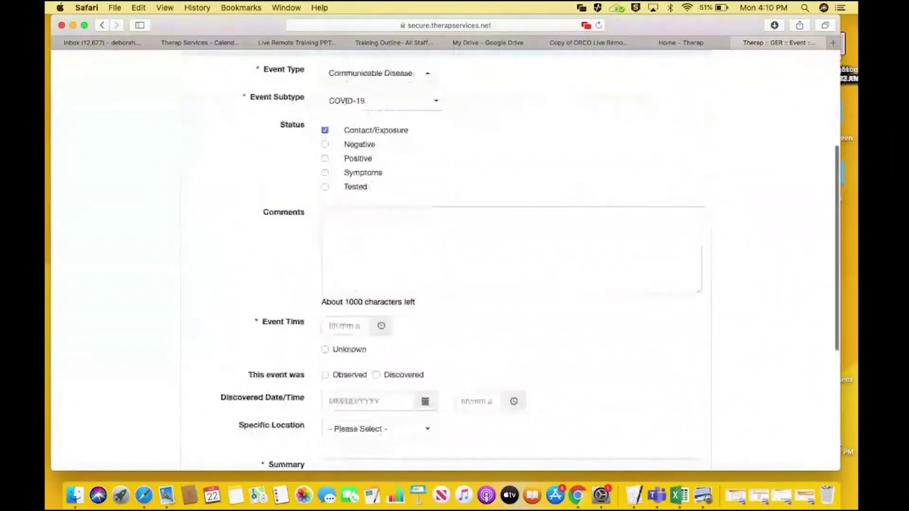
scroll(507, 178, "down", 3)
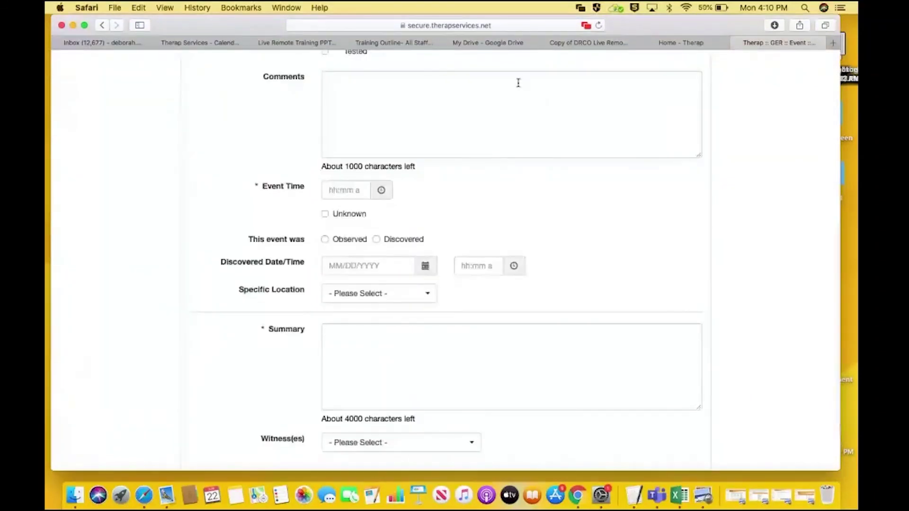
left_click(381, 193)
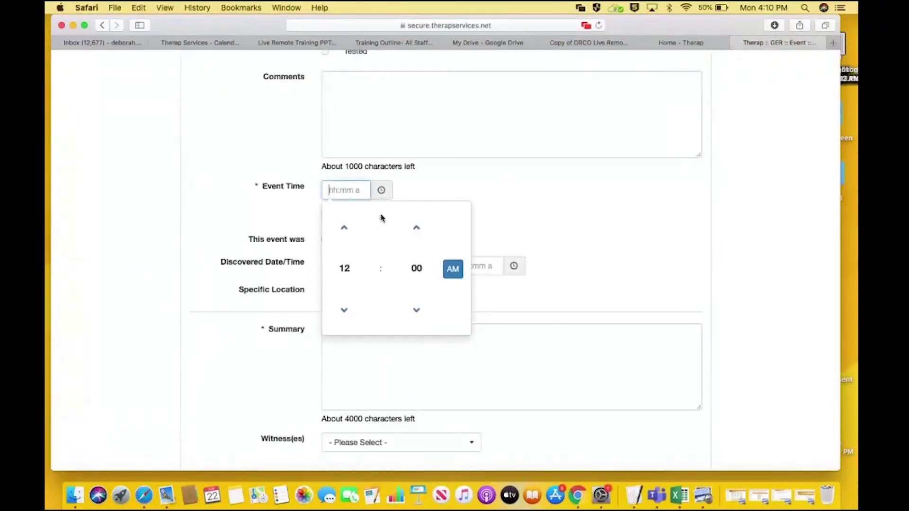
left_click(350, 315)
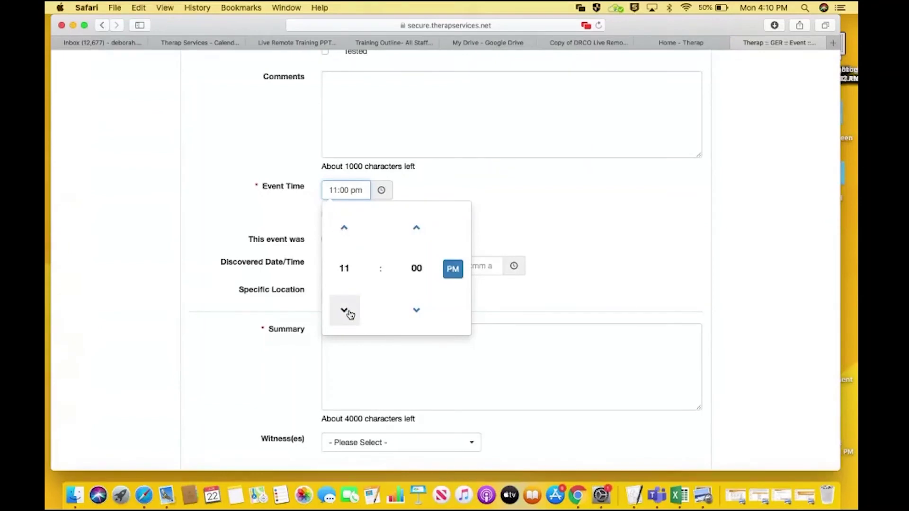
left_click(455, 271)
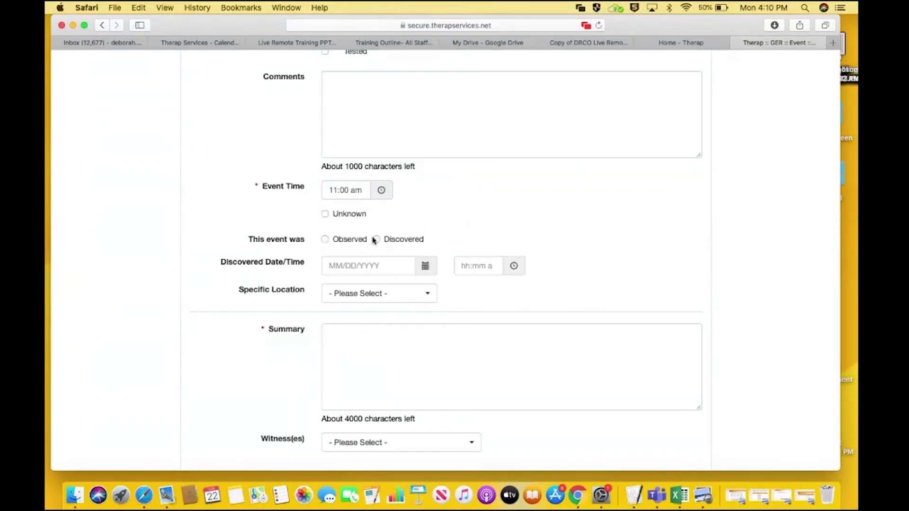
Mark the event as Observed and set the specific location to Bedroom
left_click(376, 240)
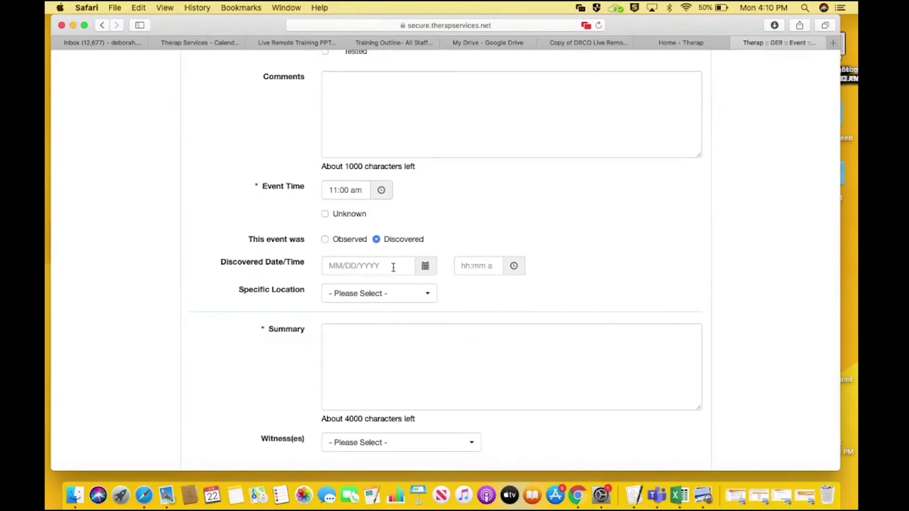
left_click(418, 268)
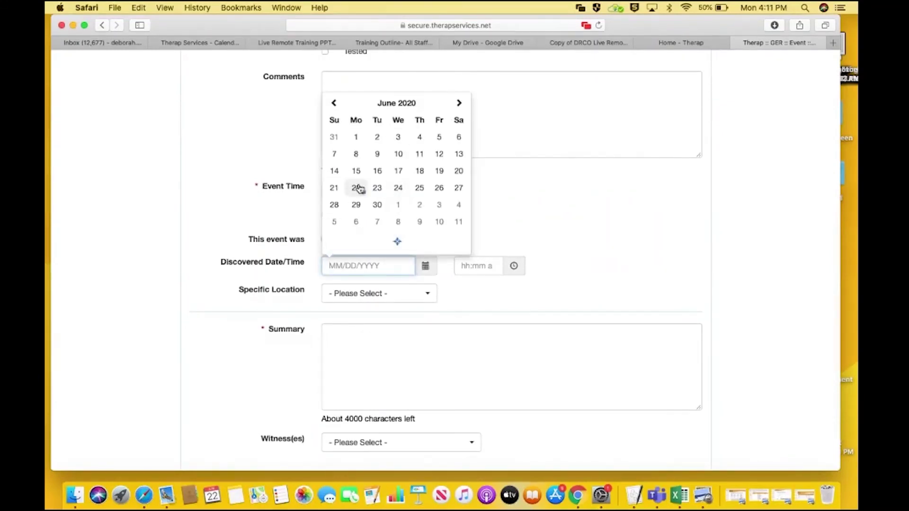
left_click(356, 188)
left_click(515, 265)
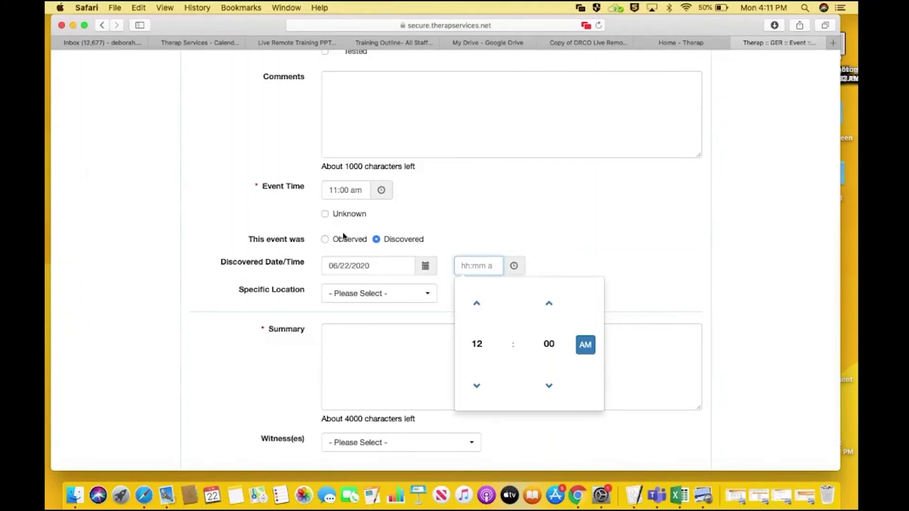
left_click(325, 239)
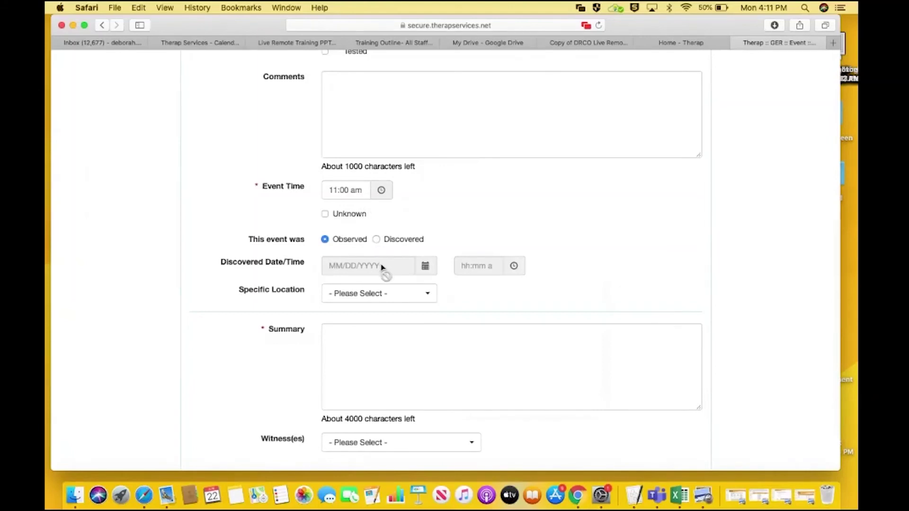
left_click(405, 295)
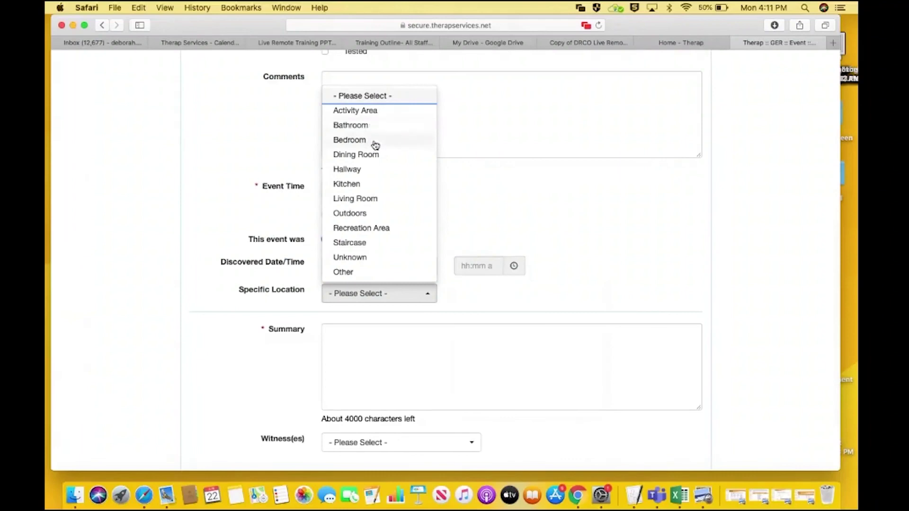
left_click(372, 139)
left_click(430, 376)
Write the summary: unwell since yesterday, no fever, sitting in his chair all day
type("R")
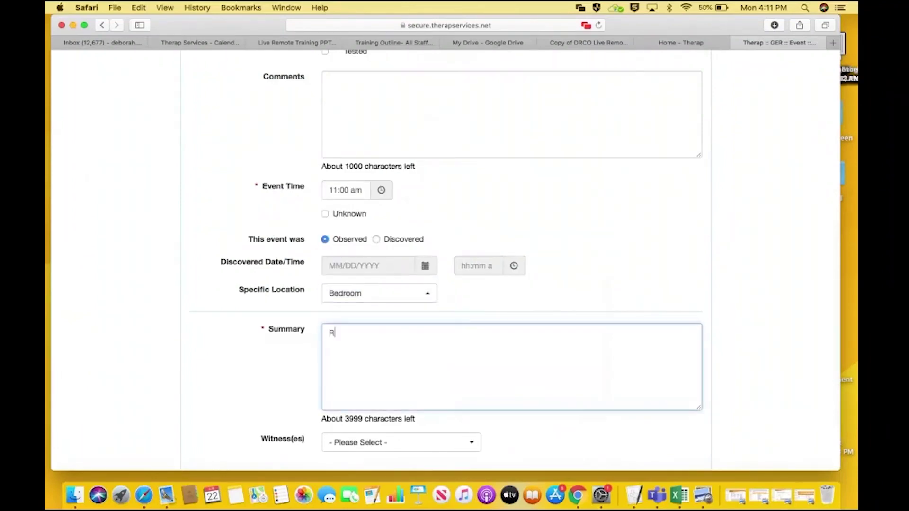
type("obert had been stat")
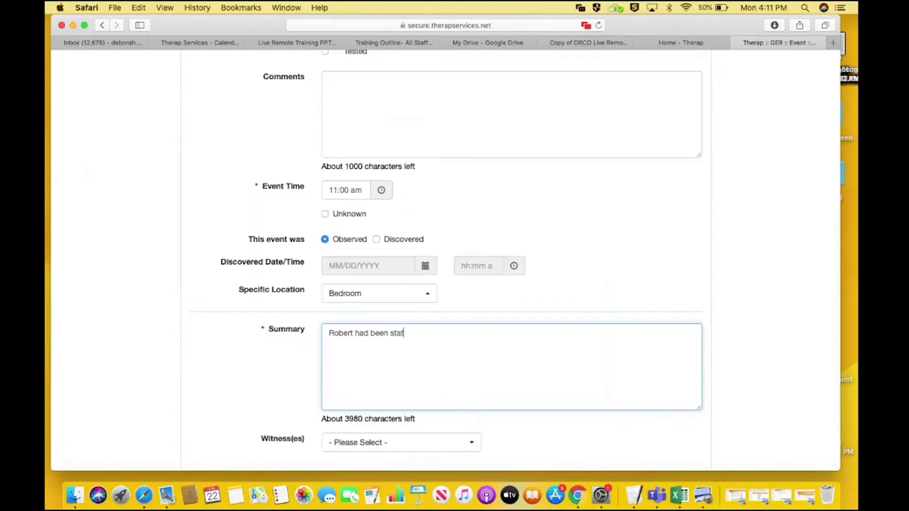
type("ing he was not feeling ")
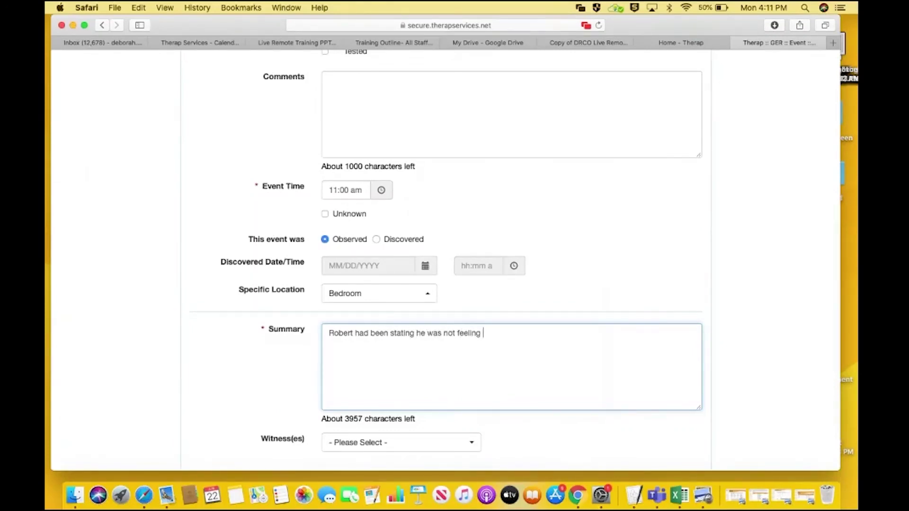
type("well for the last day. Today he")
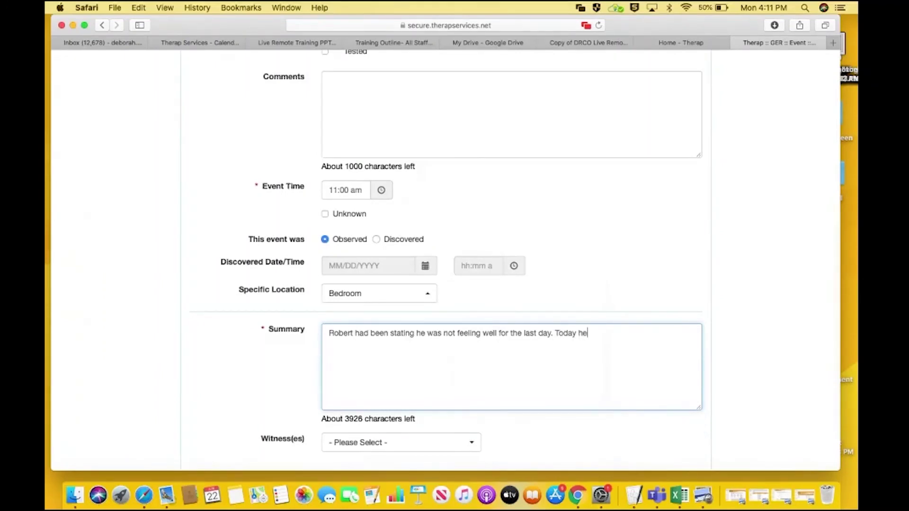
type(" was having a hard time")
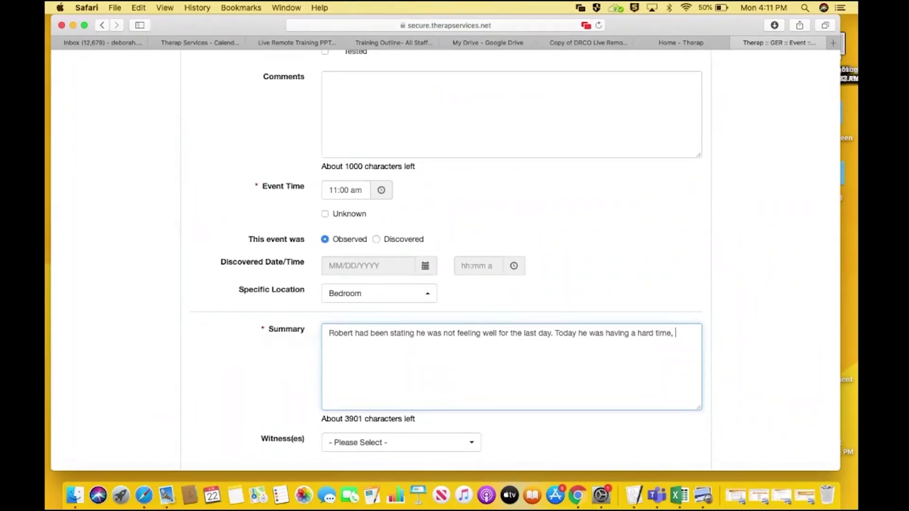
type(", no fever and was sitti")
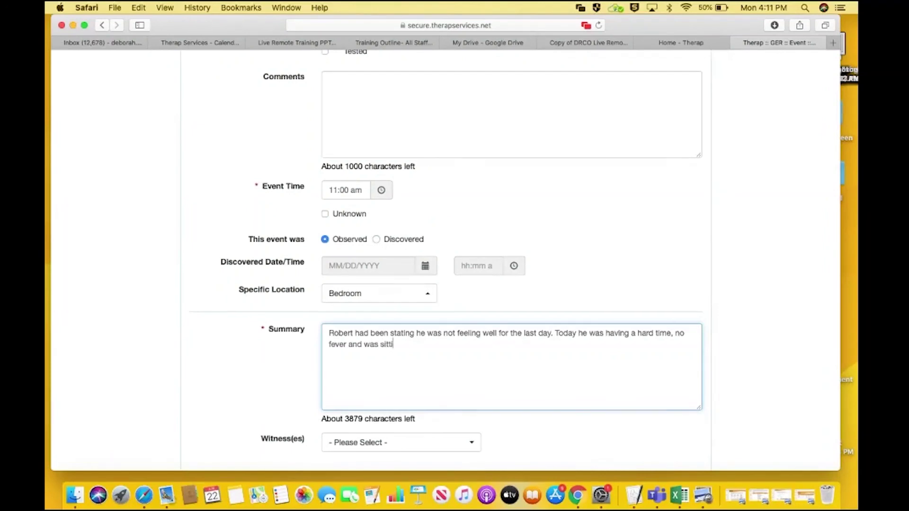
type("ng in his chair all day.")
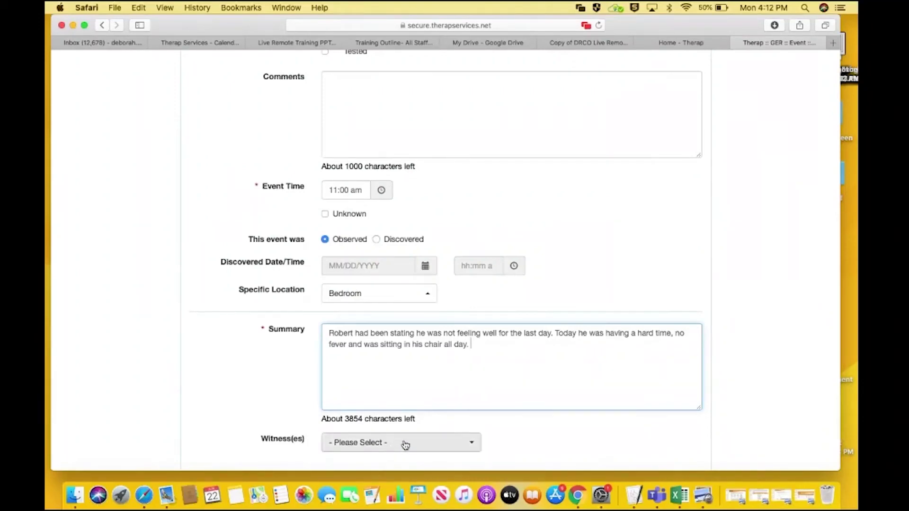
left_click(779, 385)
scroll(779, 385, "down", 3)
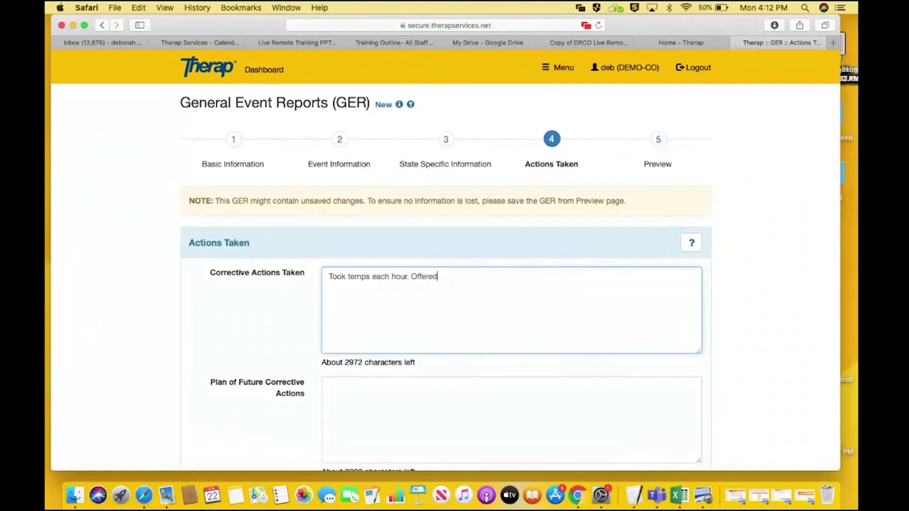
Extend Corrective Actions Taken with 'Chicken soup, and Jello' and 'called his mother (guardian)', leaving the future plan empty
type("Chicken soup, and Jello")
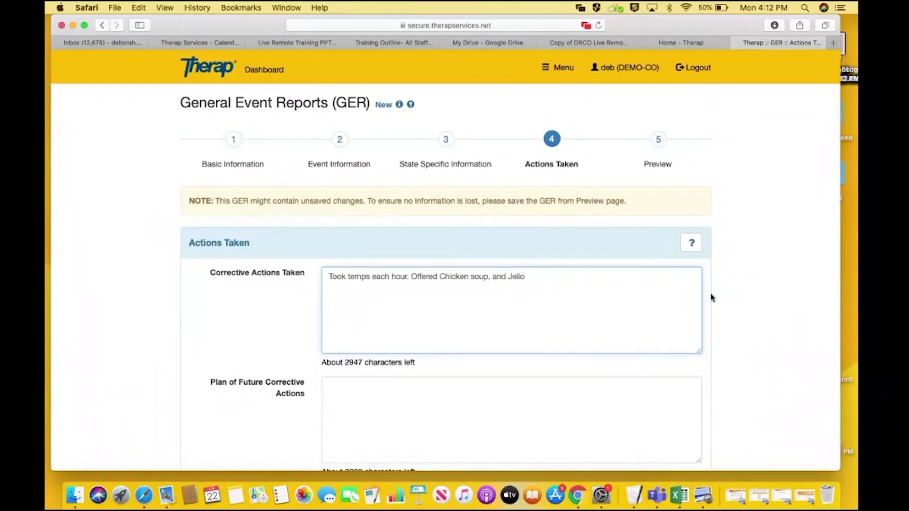
left_click(755, 302)
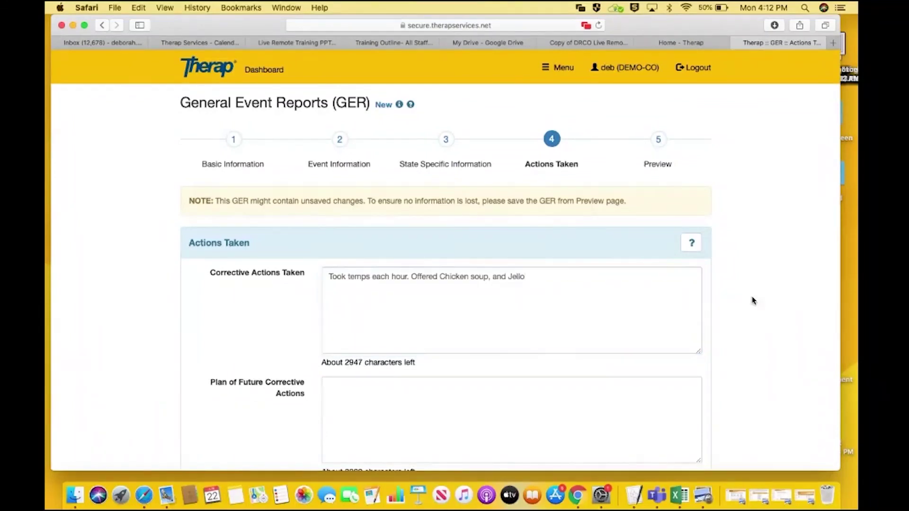
scroll(755, 302, "down", 1)
scroll(446, 260, "down", 5)
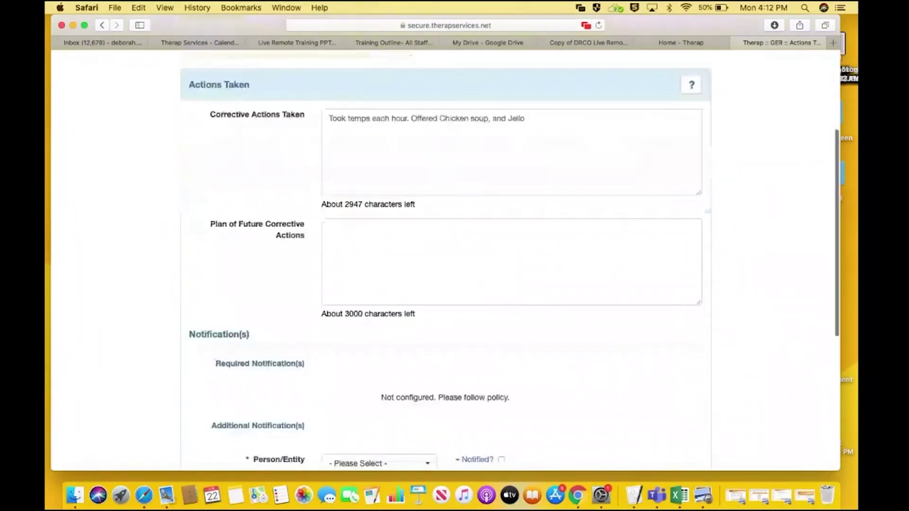
left_click(693, 121)
type(", called his mother (guardian")
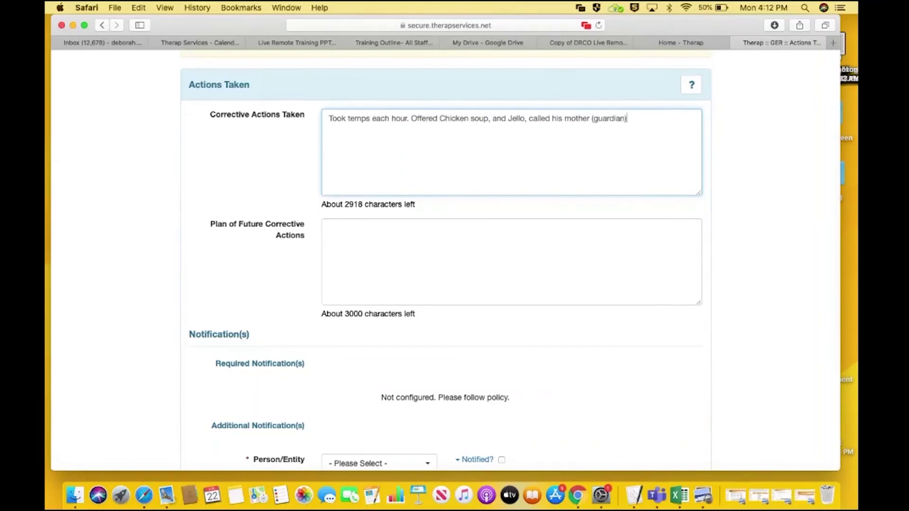
left_click(599, 246)
left_click(775, 326)
scroll(775, 327, "down", 5)
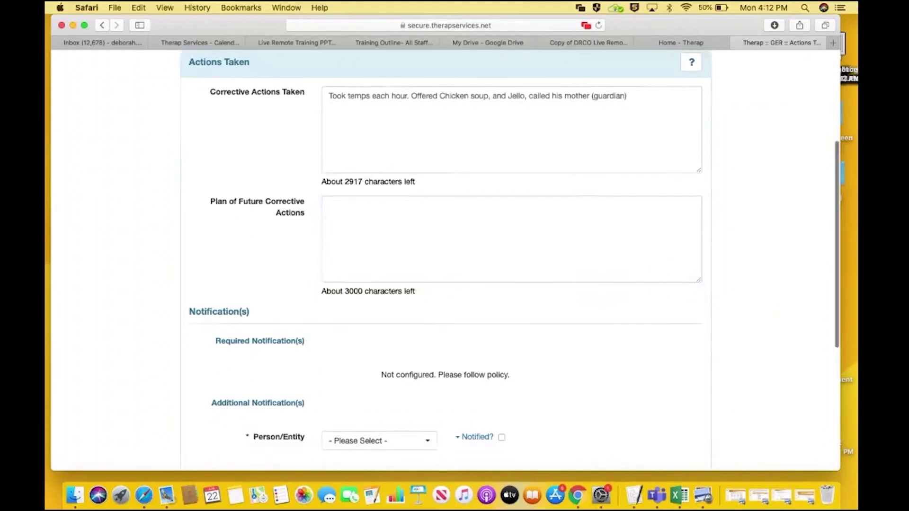
Mark the notification as made to an Administrator and enter the administrator's name
left_click(503, 348)
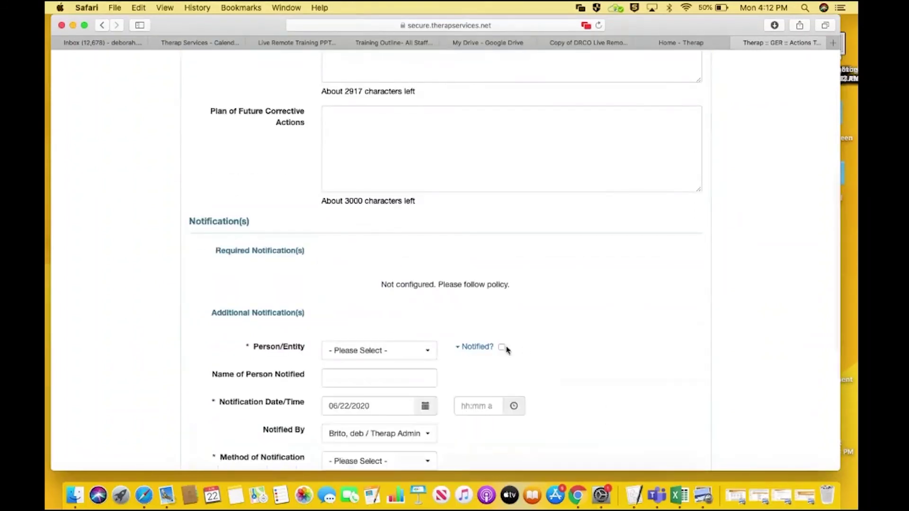
left_click(503, 348)
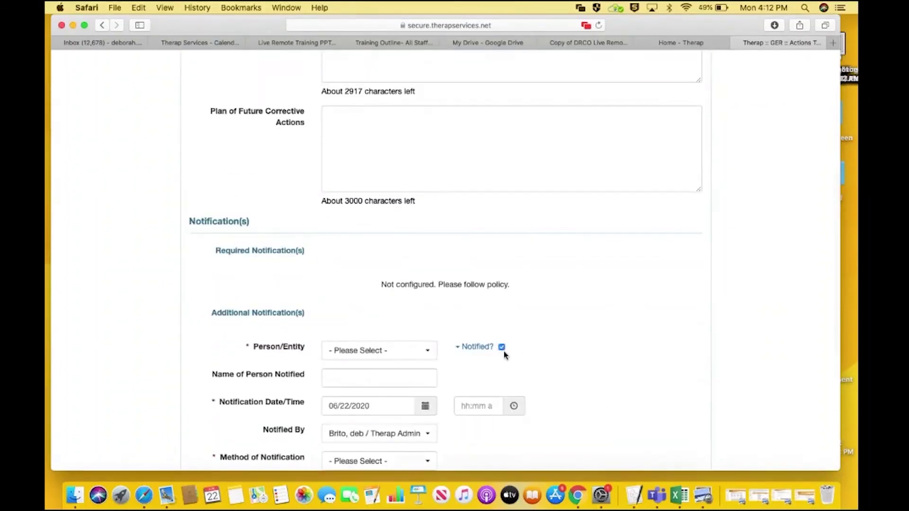
left_click(417, 351)
left_click(411, 137)
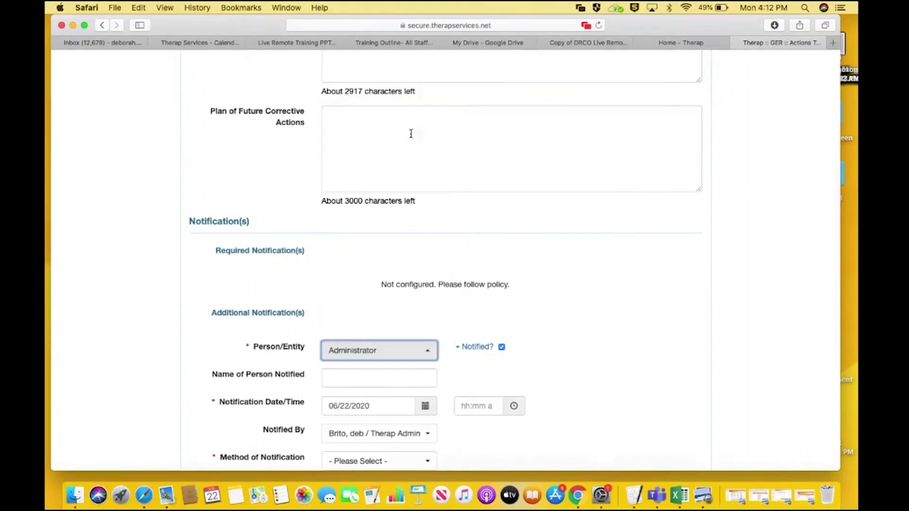
left_click(398, 383)
type("Caiti")
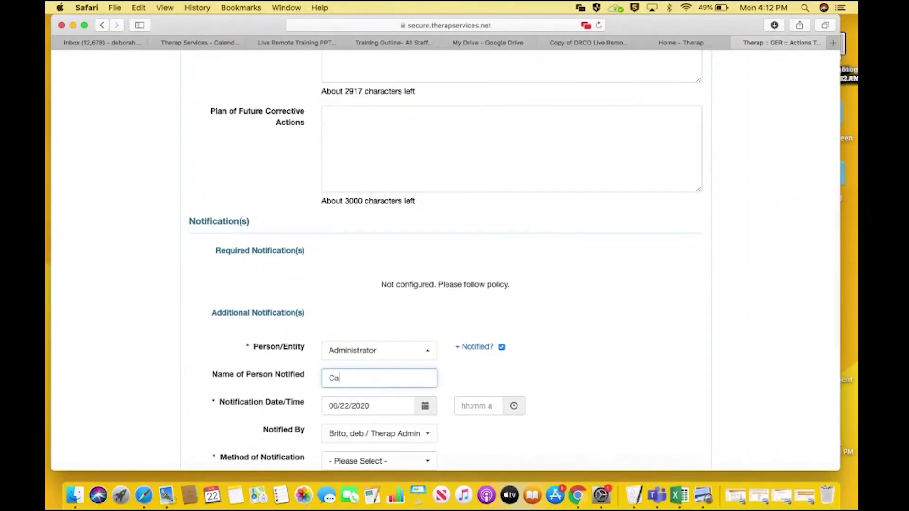
Set the notification time to 12:00 pm and the method to Phone
left_click(514, 407)
left_click(585, 328)
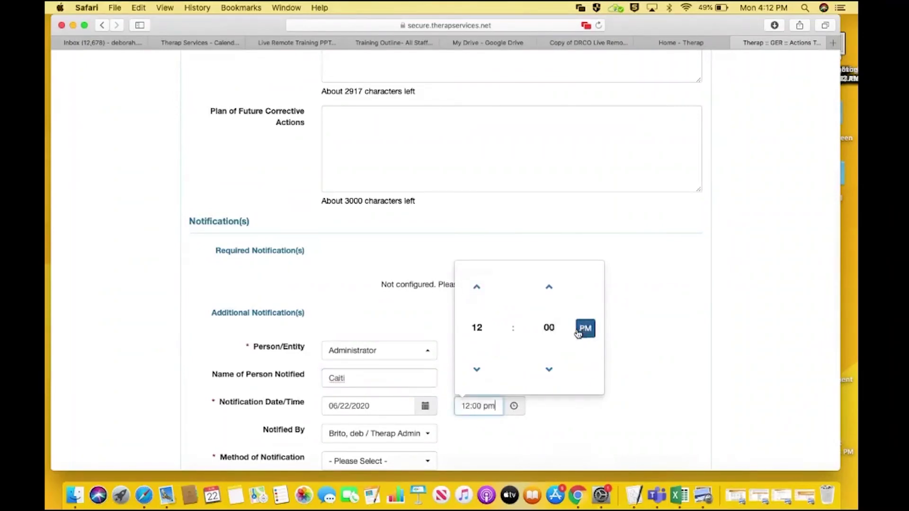
left_click(660, 334)
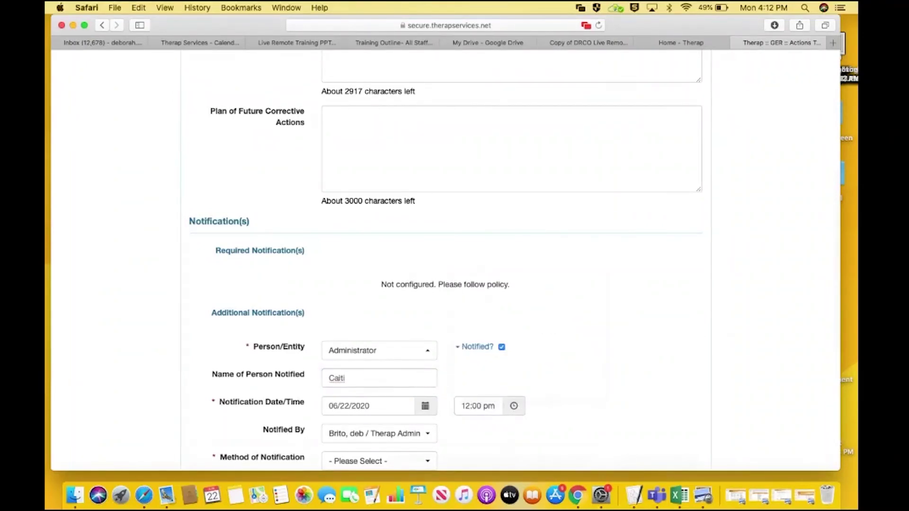
scroll(724, 332, "down", 4)
scroll(365, 205, "down", 4)
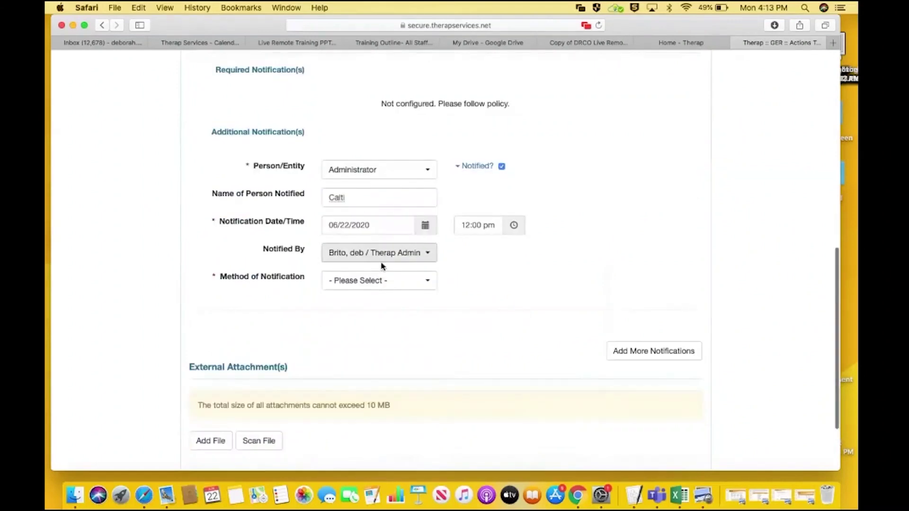
left_click(396, 281)
left_click(363, 390)
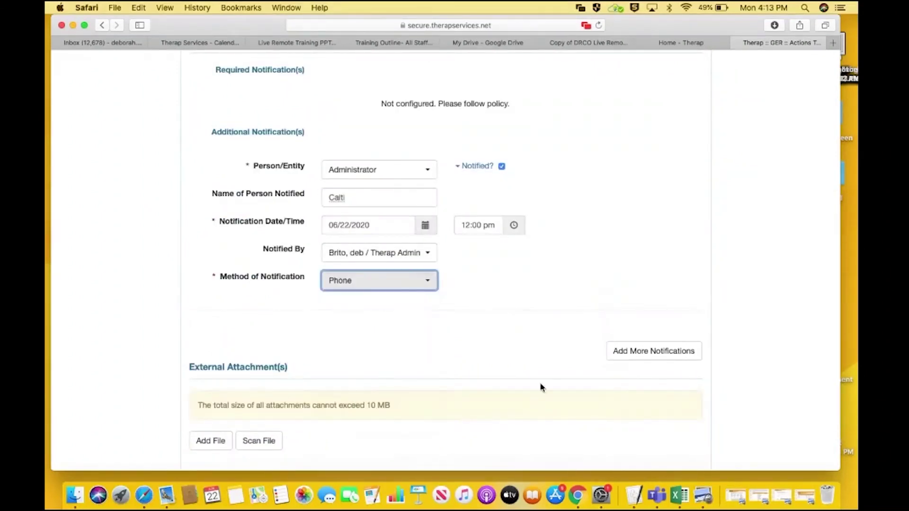
scroll(737, 305, "down", 4)
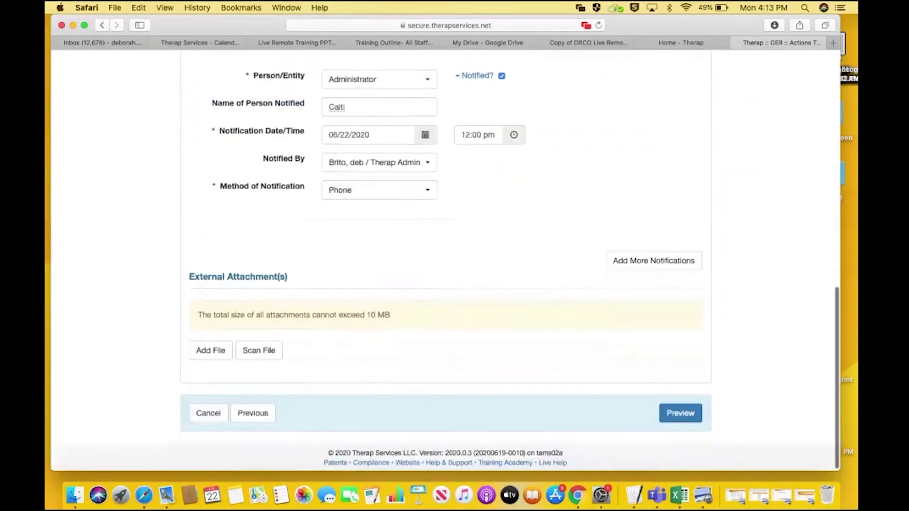
Preview the GER, jump to Review/Followup Comments, and submit it, confirming despite missing state data
left_click(680, 410)
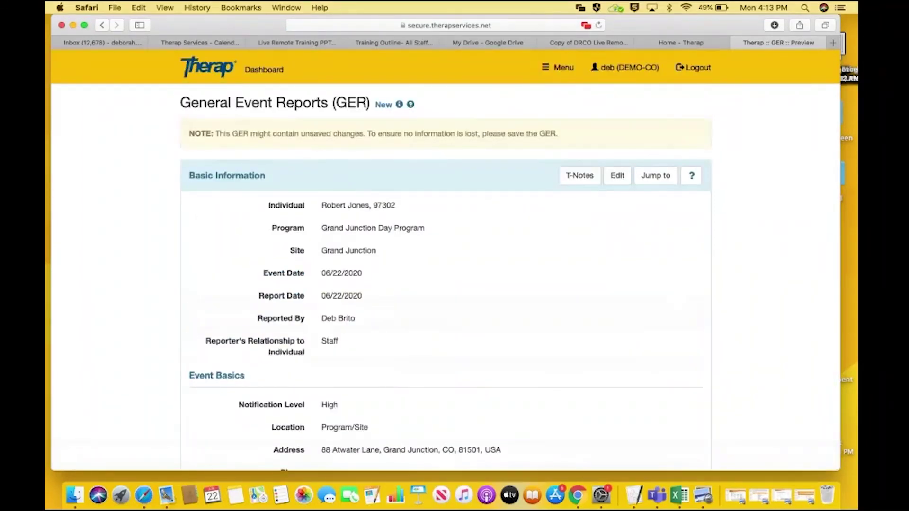
scroll(765, 235, "down", 3)
left_click(663, 108)
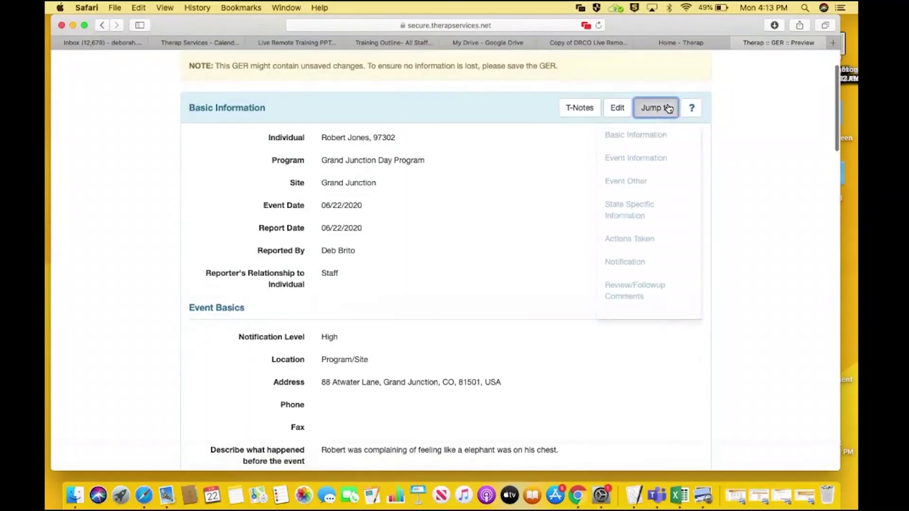
left_click(640, 296)
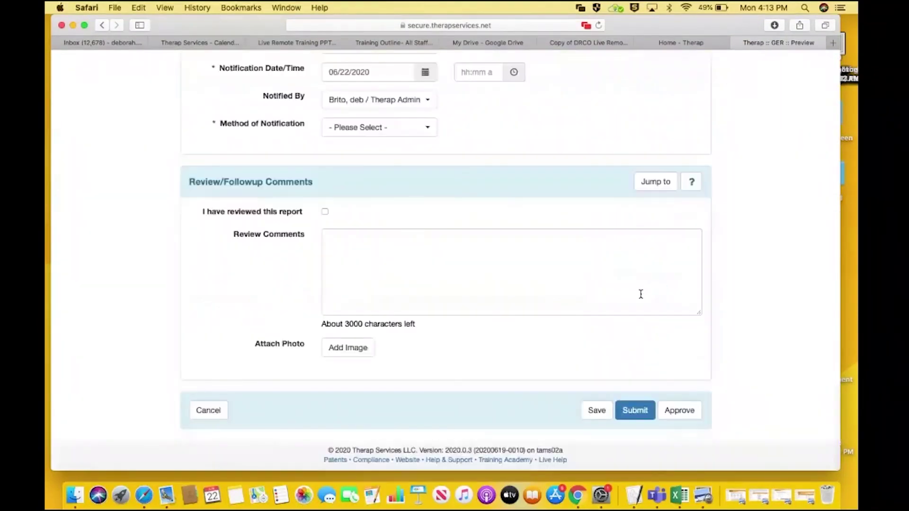
left_click(641, 408)
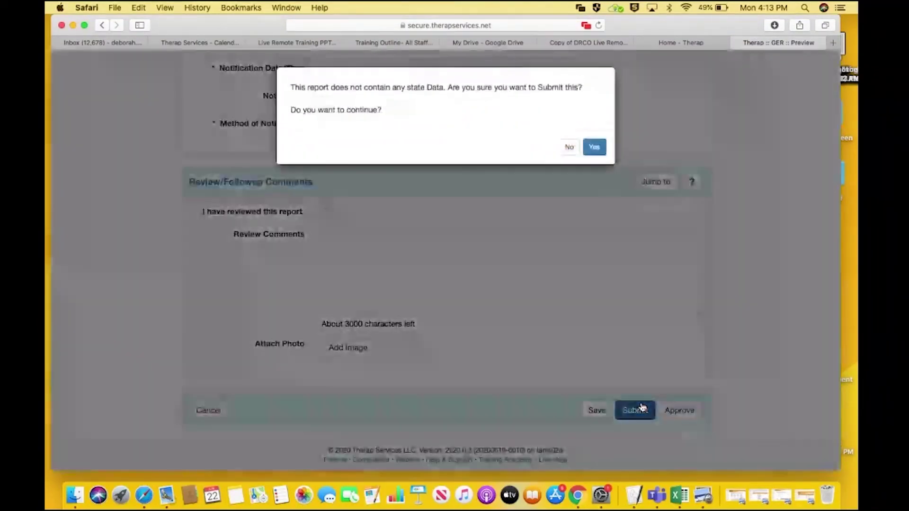
left_click(596, 148)
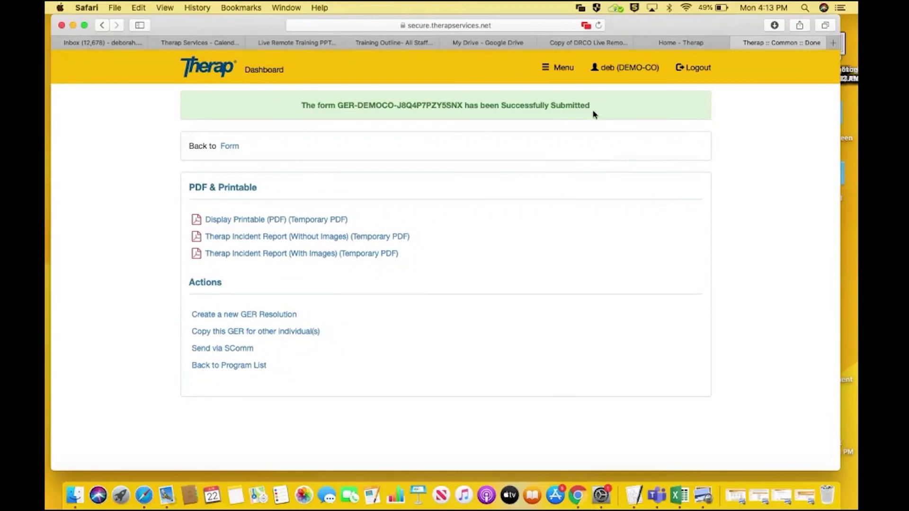
Return to the Dashboard, log out of Therap, and bring the presentation window back to front
left_click(261, 70)
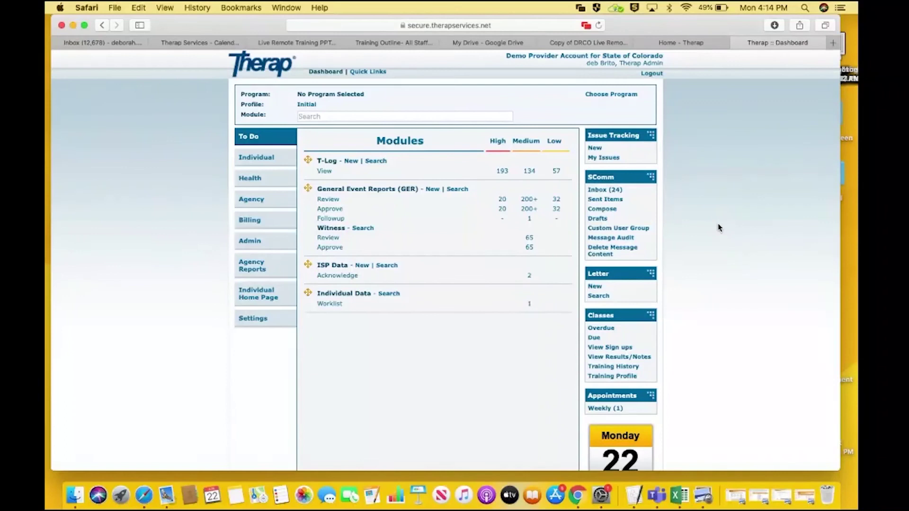
scroll(718, 228, "down", 5)
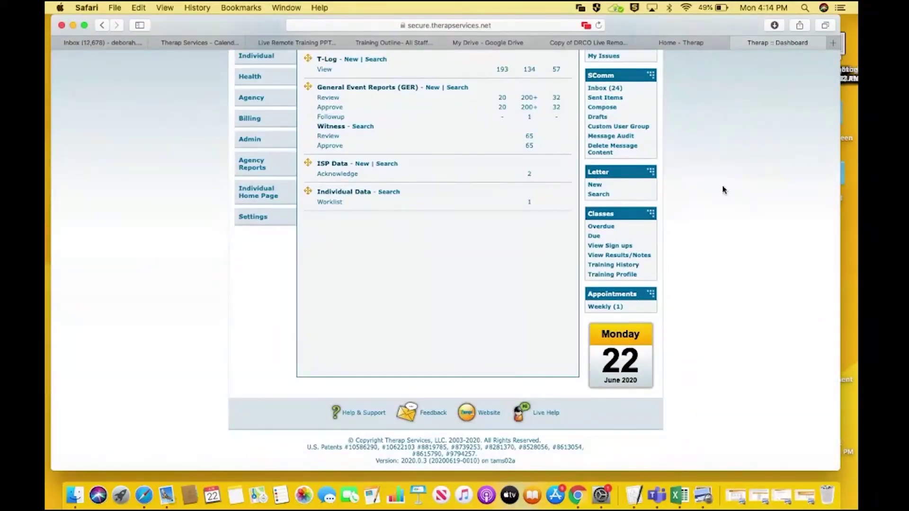
scroll(723, 189, "up", 1)
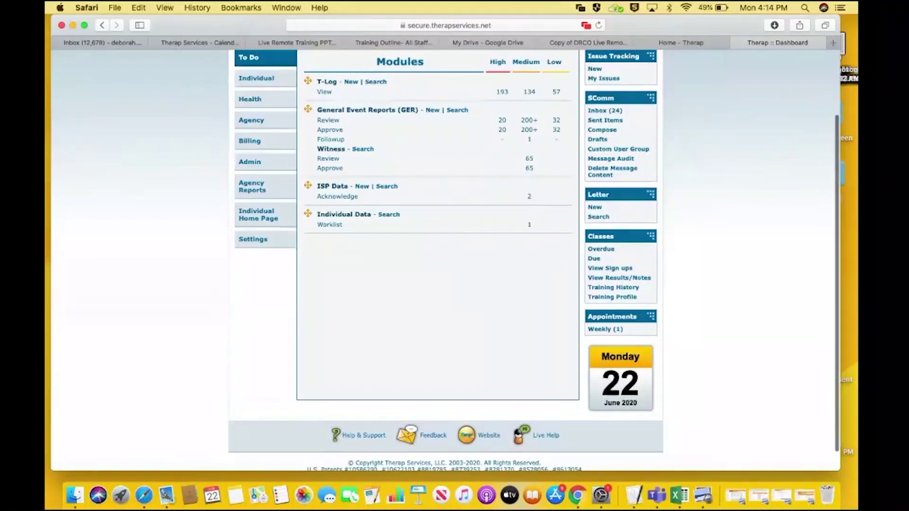
scroll(722, 189, "up", 3)
left_click(657, 83)
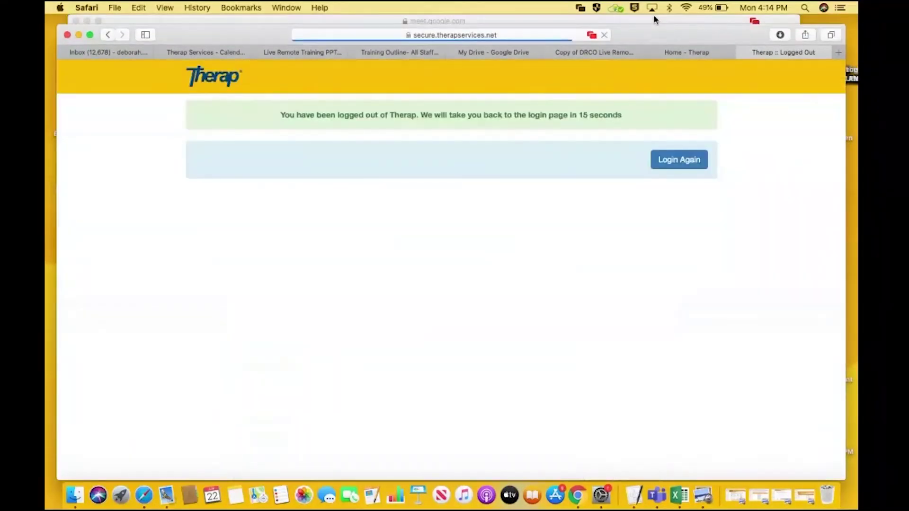
left_click(655, 20)
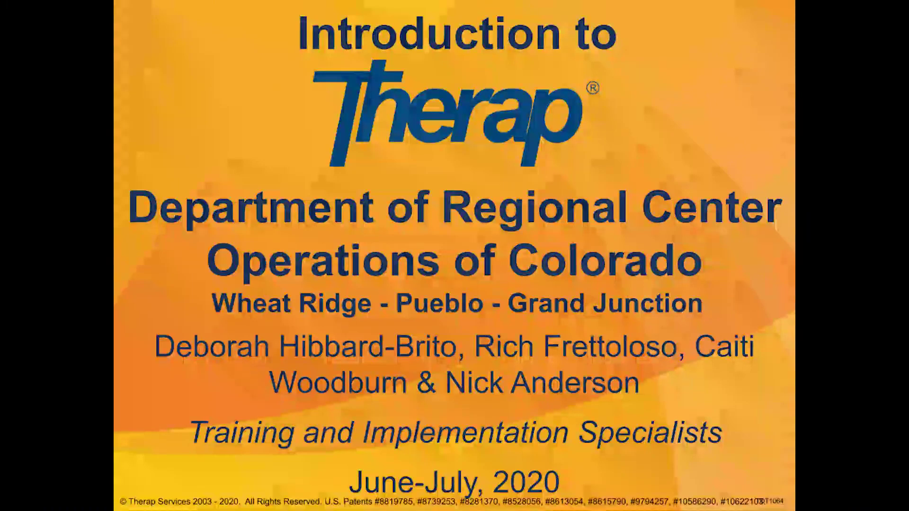